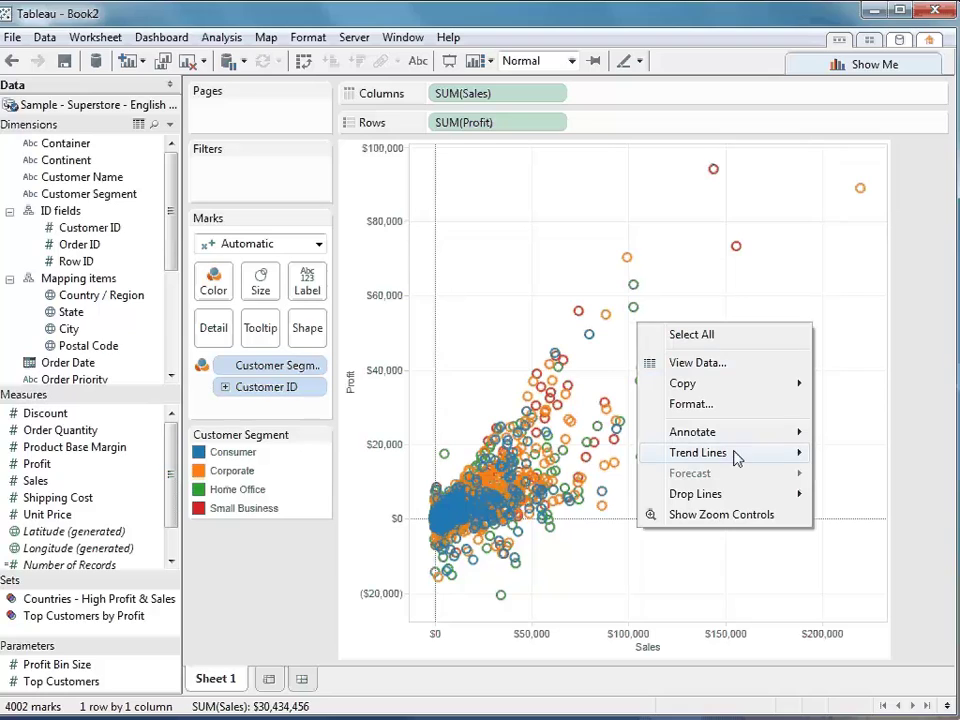
Step: Show trend lines on the sales and profit scatter plot and split it into columns by Department
mouse_move(733, 456)
left_click(829, 458)
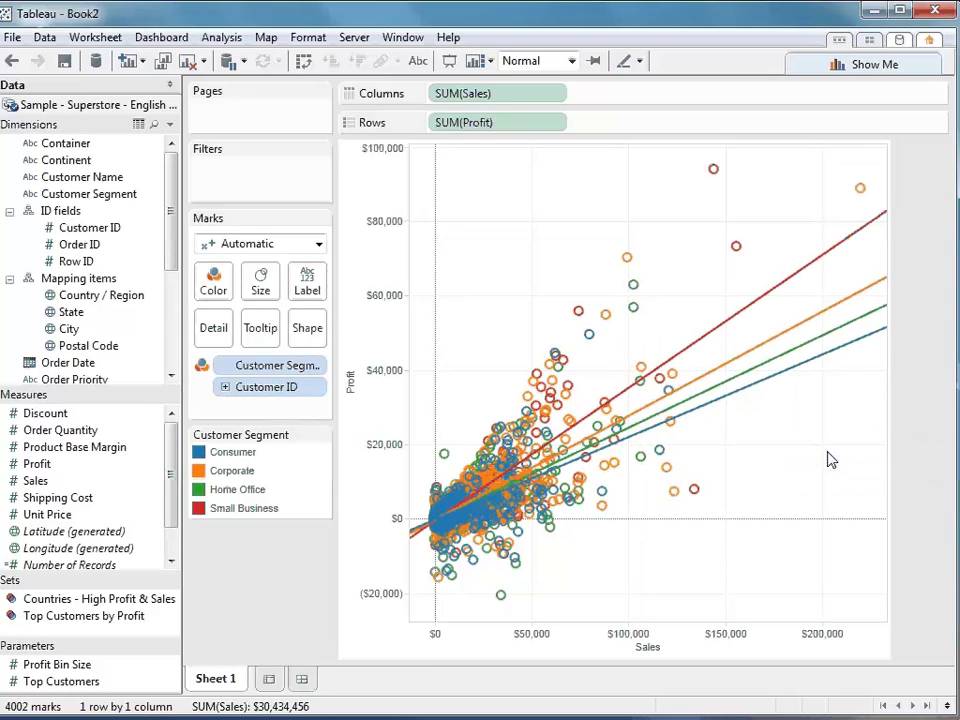
left_click_drag(171, 265, 175, 311)
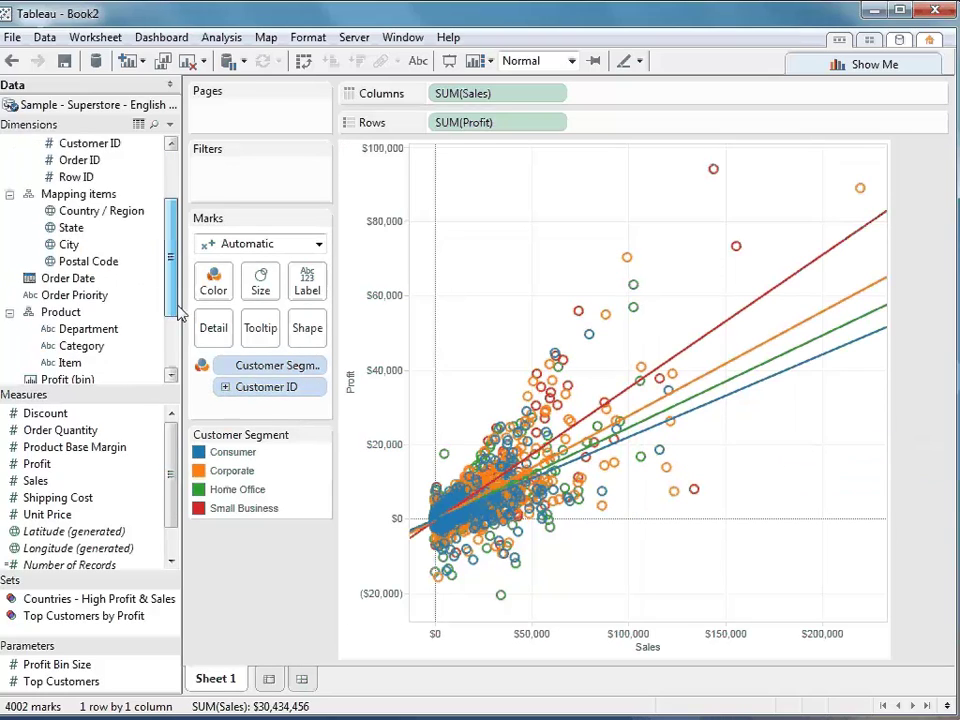
left_click_drag(119, 333, 436, 93)
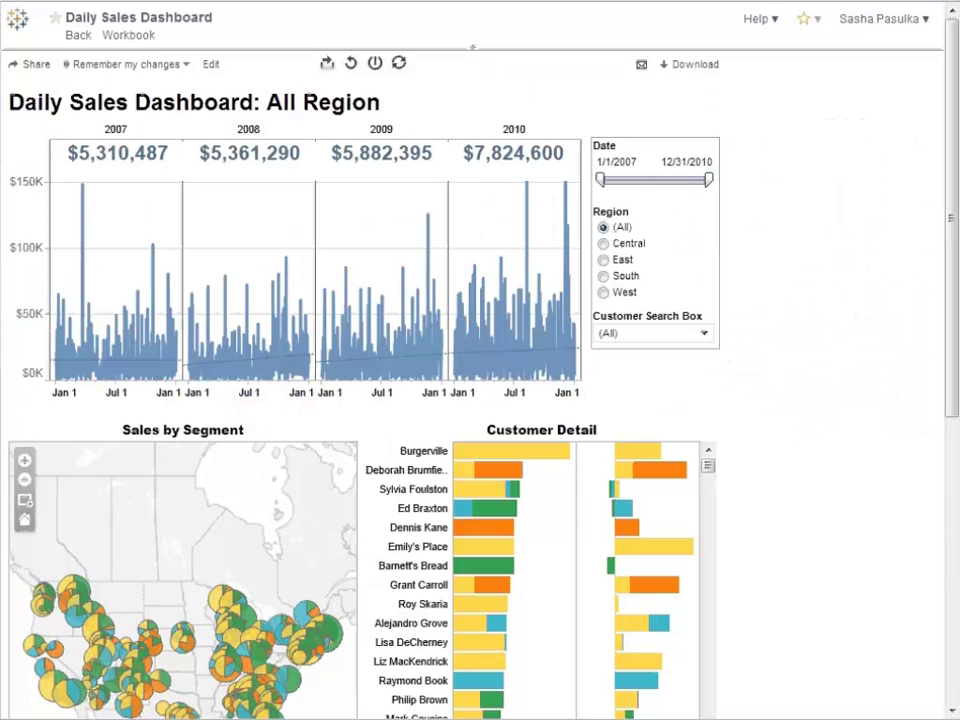
Step: Filter the Daily Sales Dashboard to the West region with dates from 2/10/2009, and open its sharing options
left_click(605, 293)
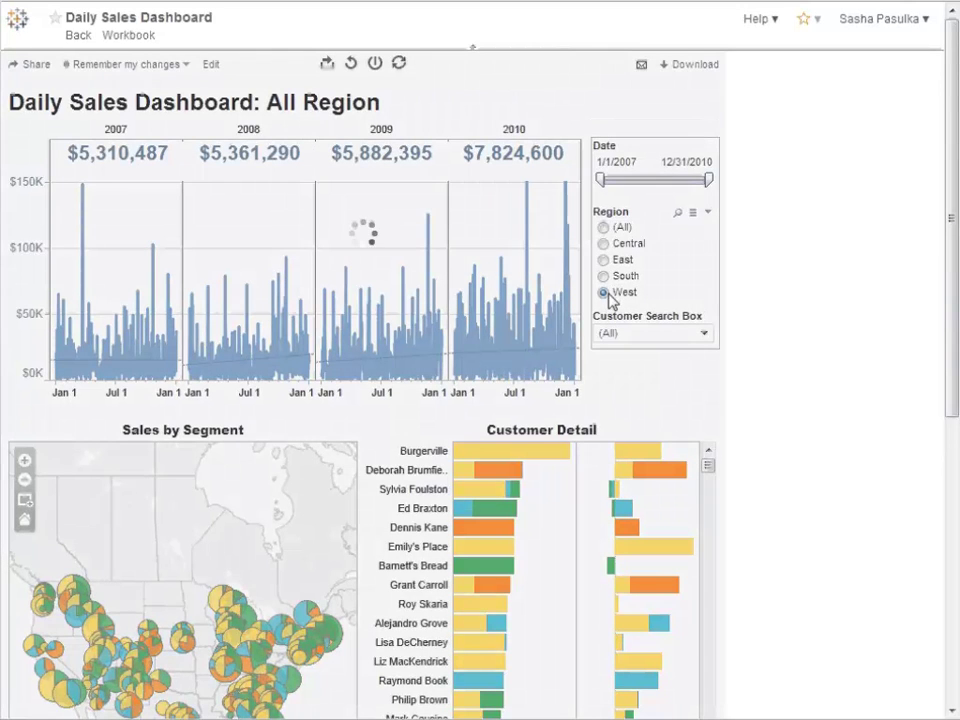
left_click_drag(601, 181, 655, 180)
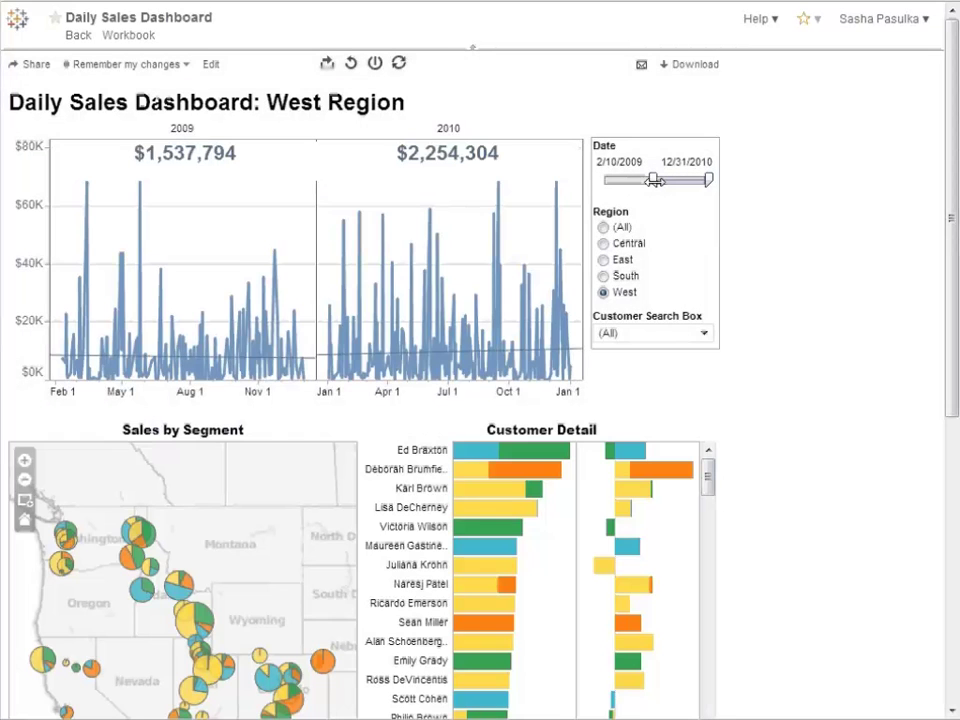
left_click(30, 68)
left_click(82, 185)
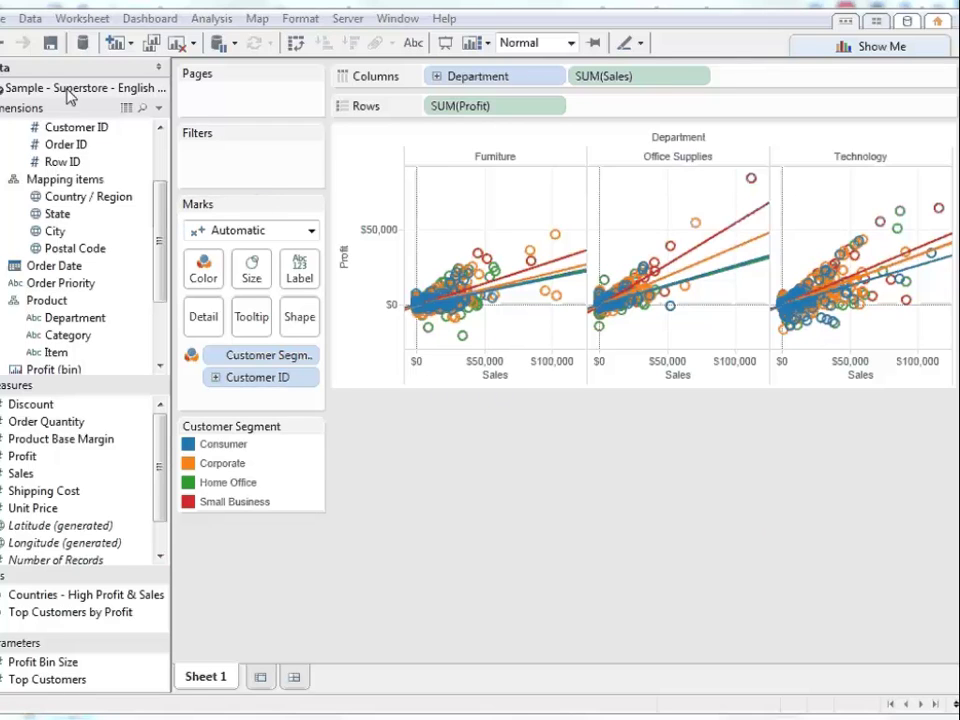
Step: Create a new workbook in Tableau Desktop and open its page for connecting to data
left_click(3, 19)
left_click(22, 40)
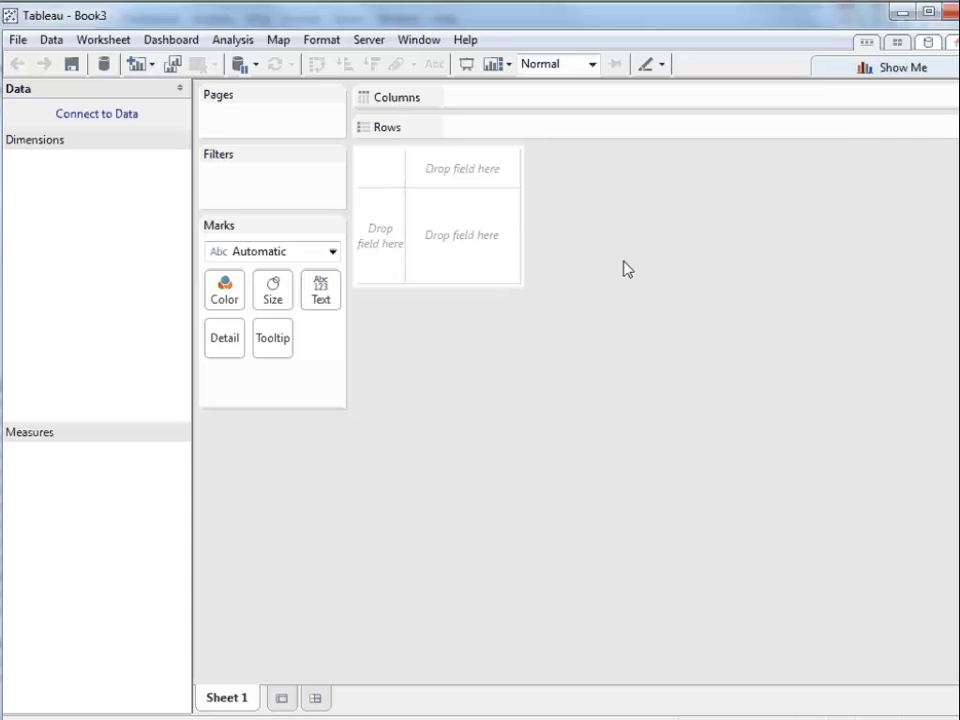
left_click(927, 44)
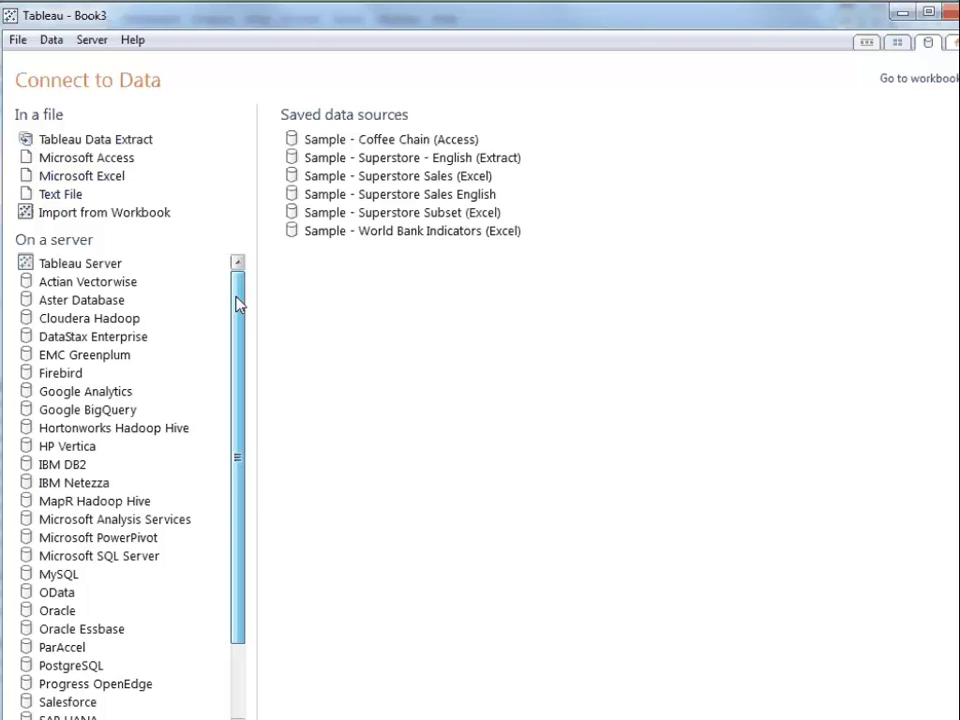
left_click_drag(239, 304, 236, 315)
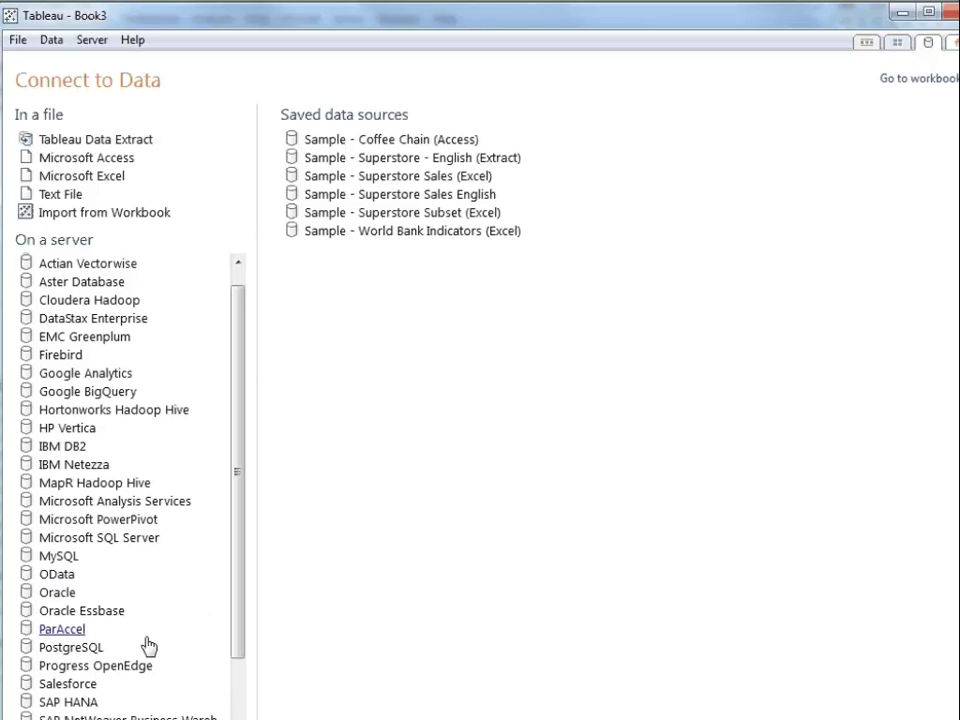
left_click(90, 704)
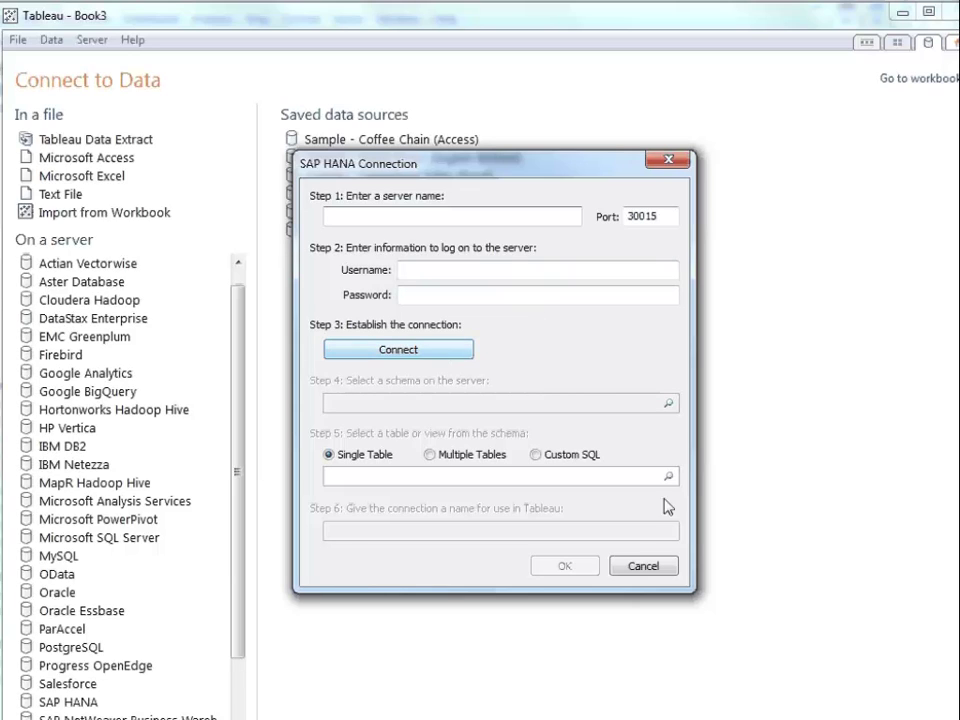
left_click(643, 566)
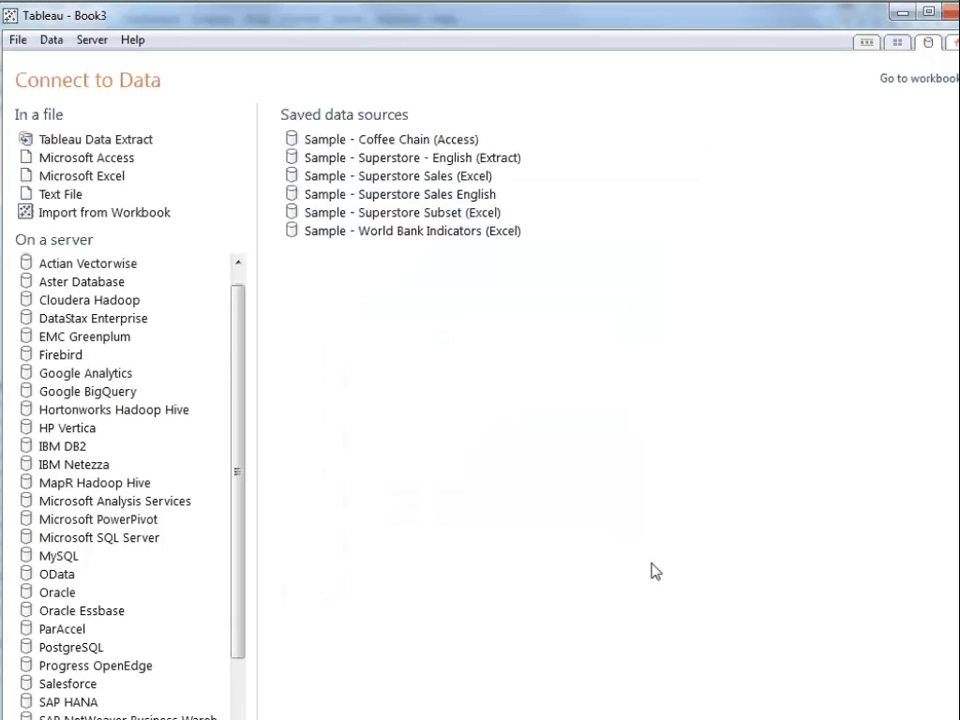
Step: Connect live to the Orders sheet of the Sample - Superstore Sales (Excel) workbook, using the first row as field names
left_click(90, 177)
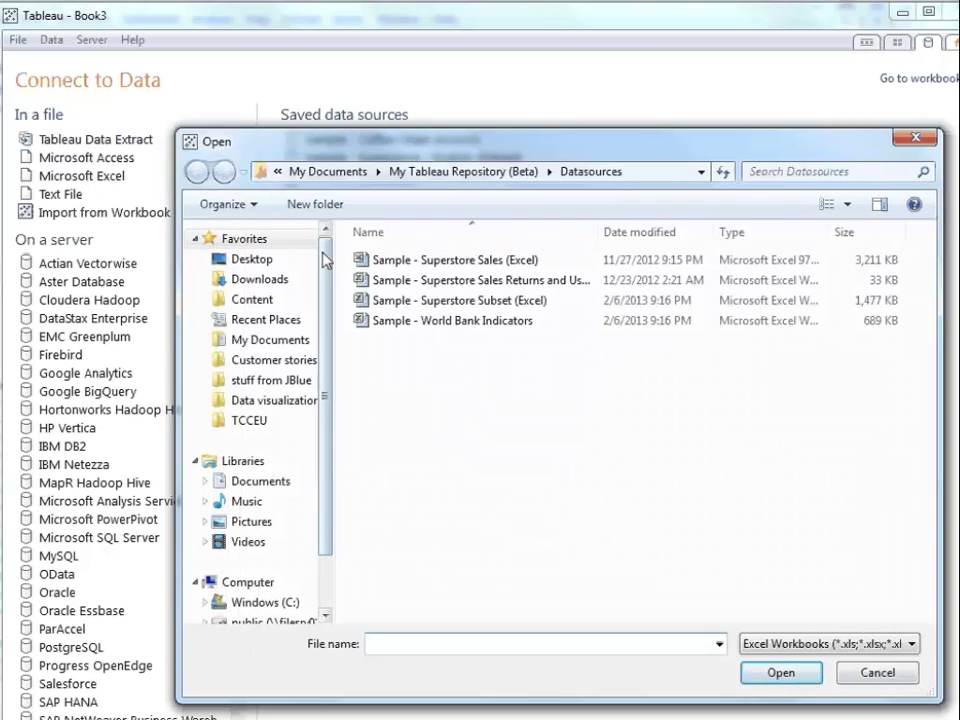
left_click(414, 261)
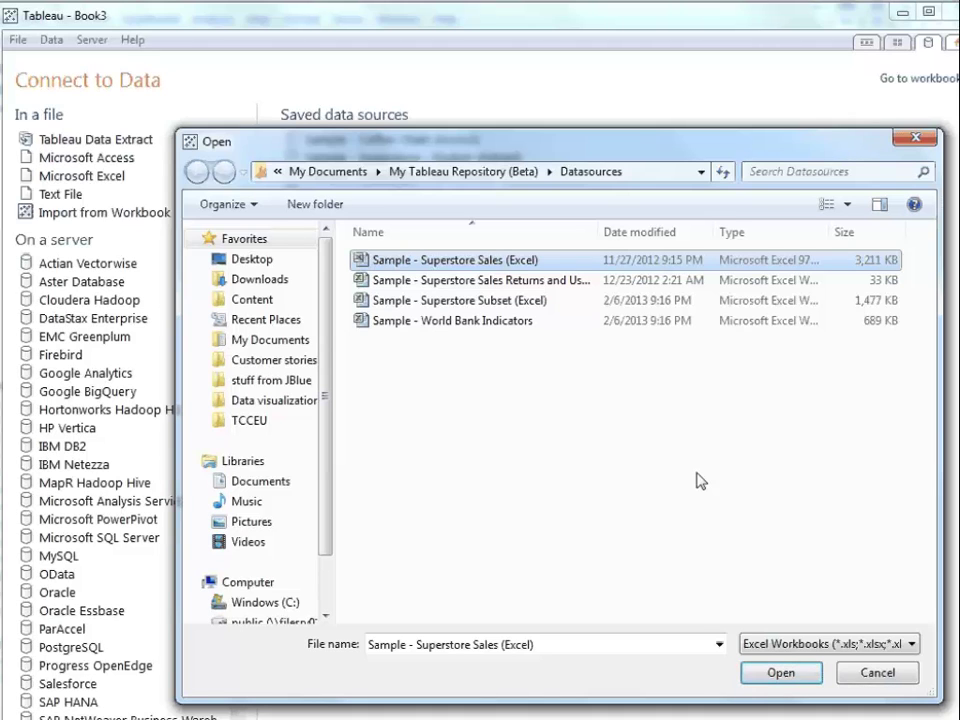
left_click(782, 675)
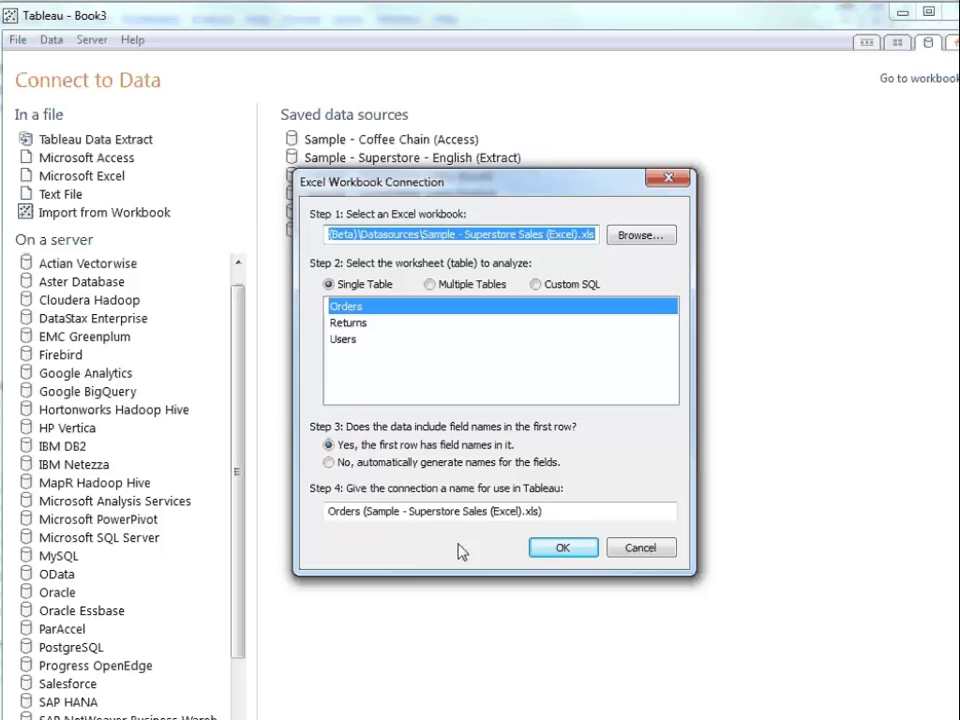
left_click(556, 548)
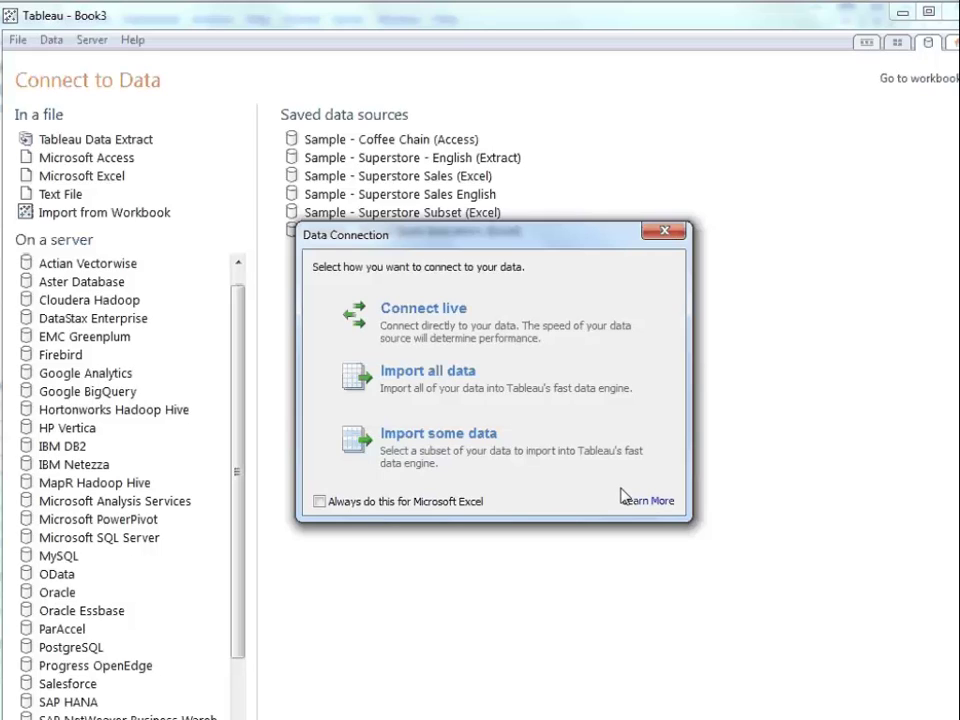
left_click(520, 338)
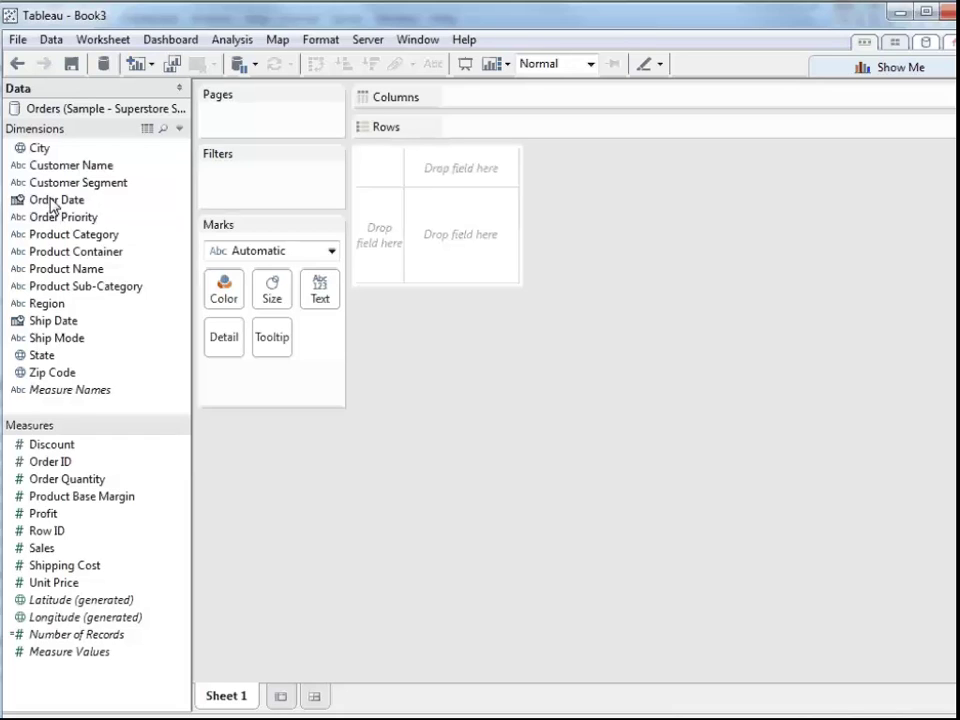
Step: Build a line chart with Order Date by year on the columns and the sum of Sales on the rows
left_click_drag(52, 207, 483, 105)
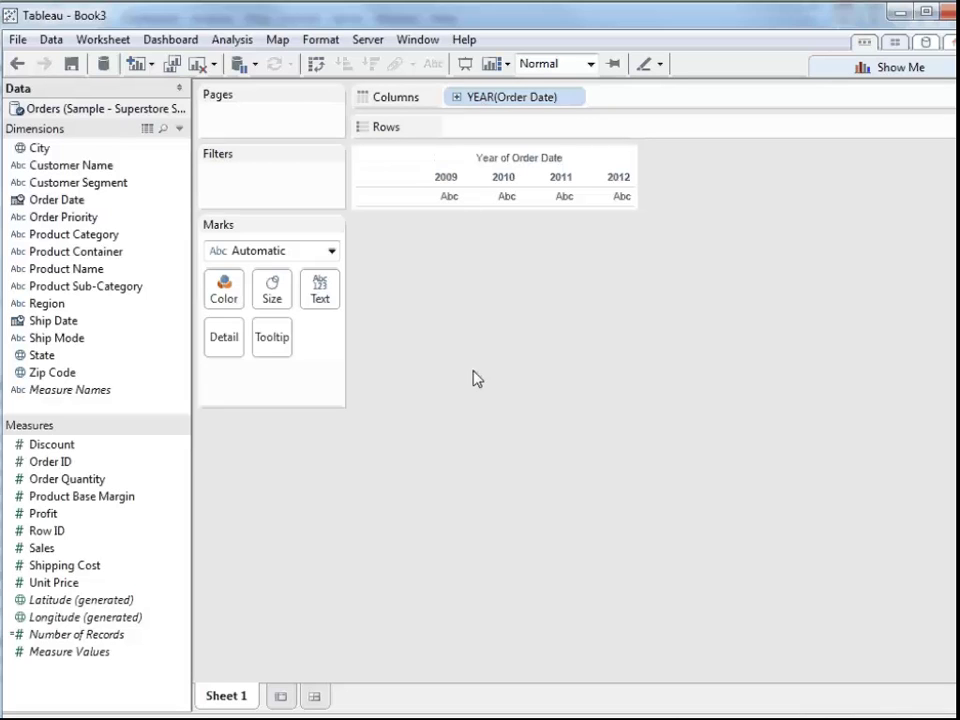
mouse_move(42, 547)
left_mouse_down()
mouse_move(480, 222)
mouse_move(561, 124)
left_mouse_up()
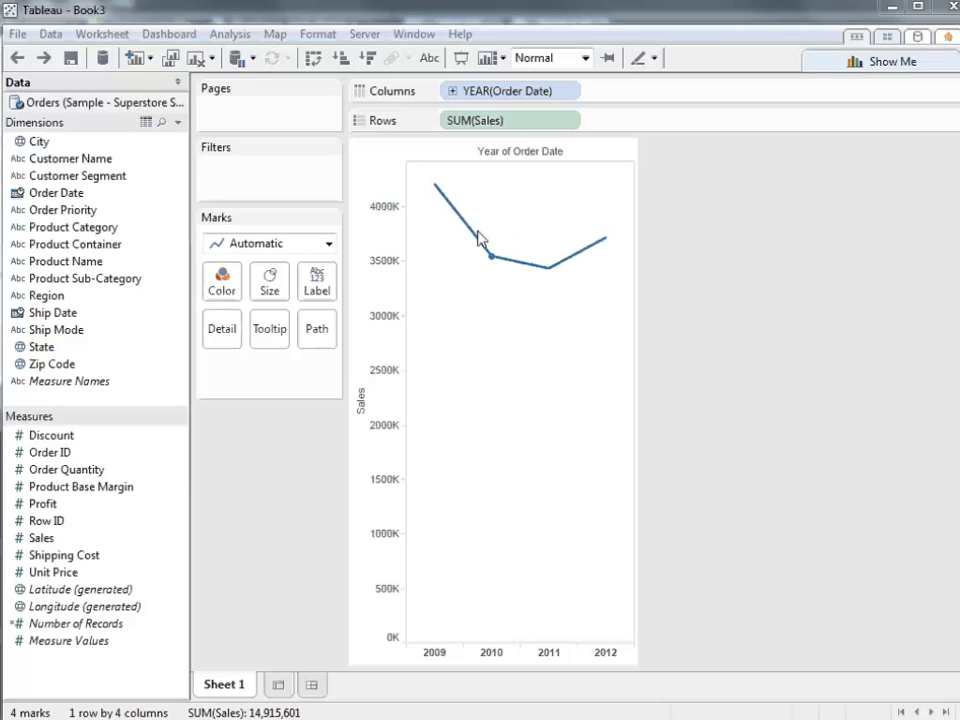
mouse_move(548, 277)
Step: Change Order Date to continuous year and drill it down through quarter to month
left_click(574, 94)
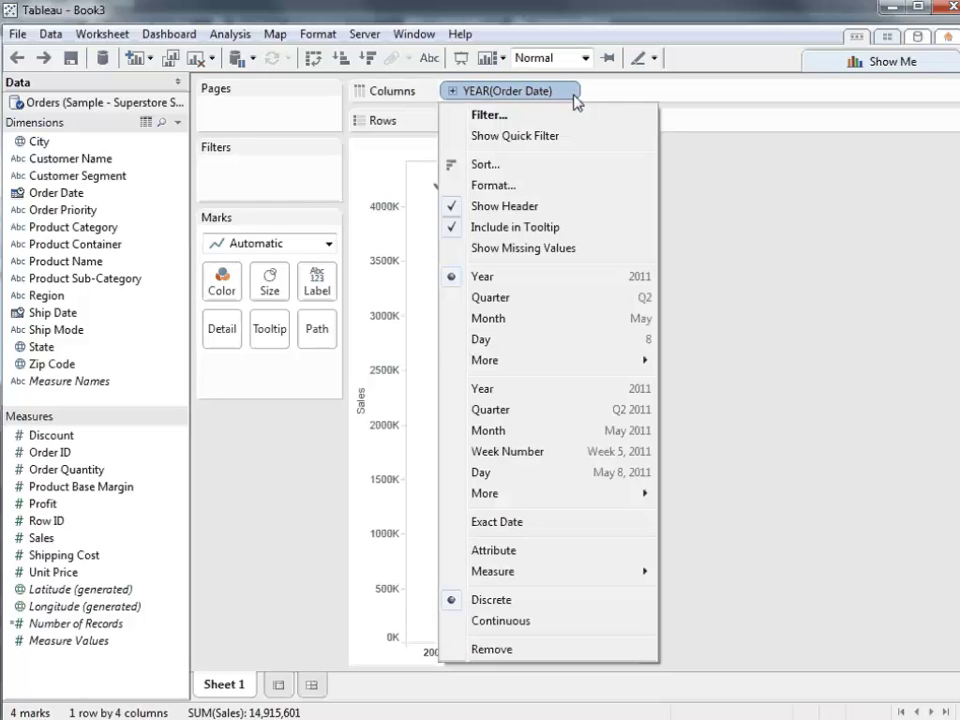
left_click(585, 391)
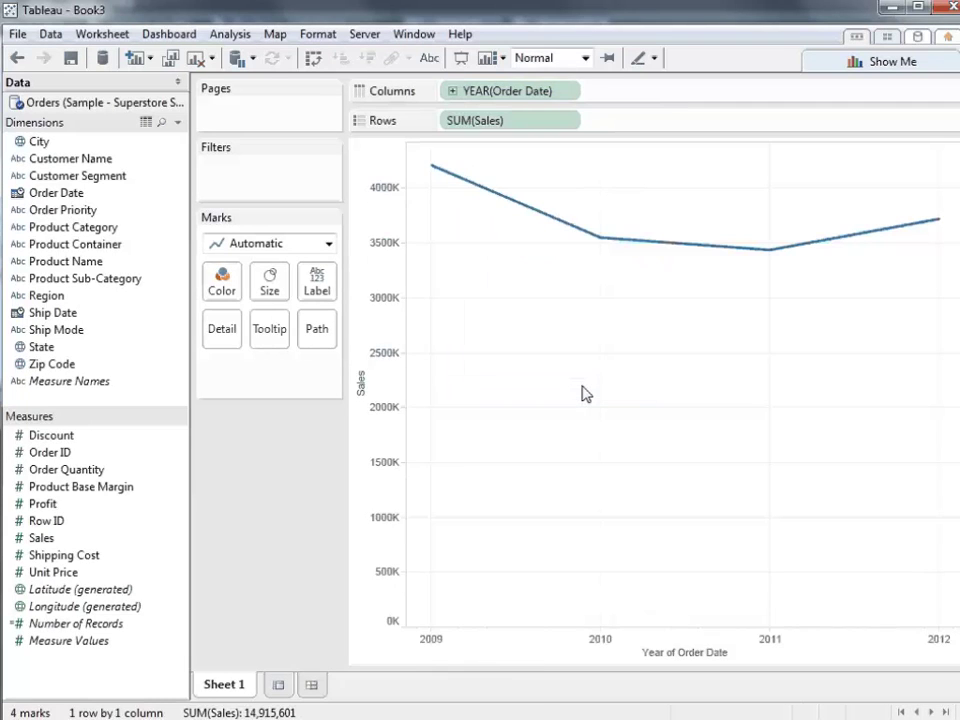
left_click(452, 91)
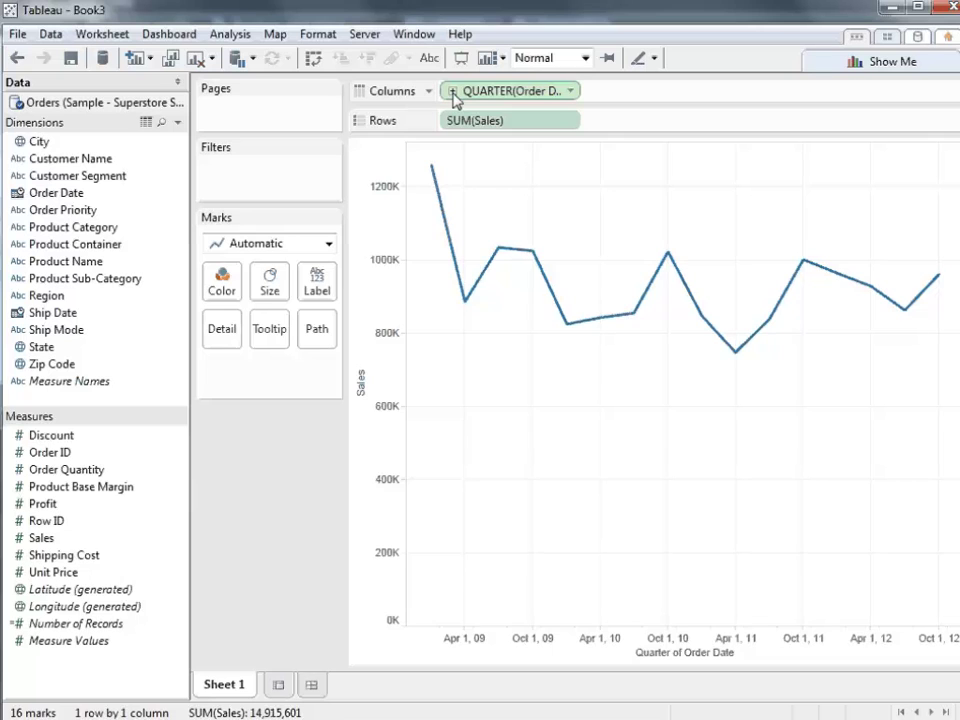
left_click(452, 91)
Step: Drill the continuous Order Date down to week and day, and undo both levels back to month
left_click(453, 92)
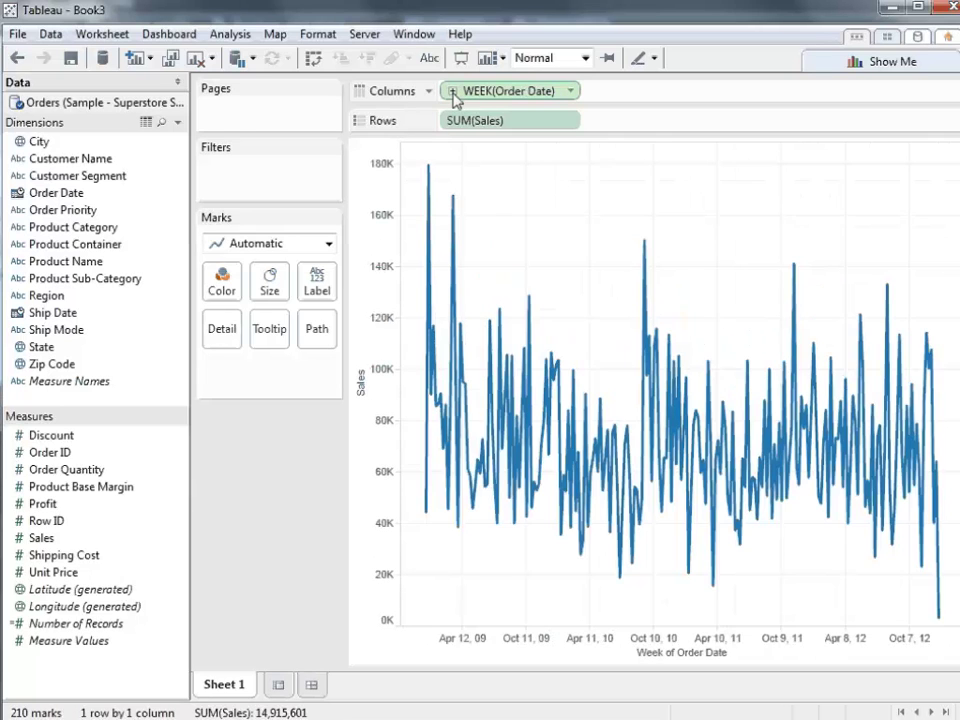
left_click(452, 91)
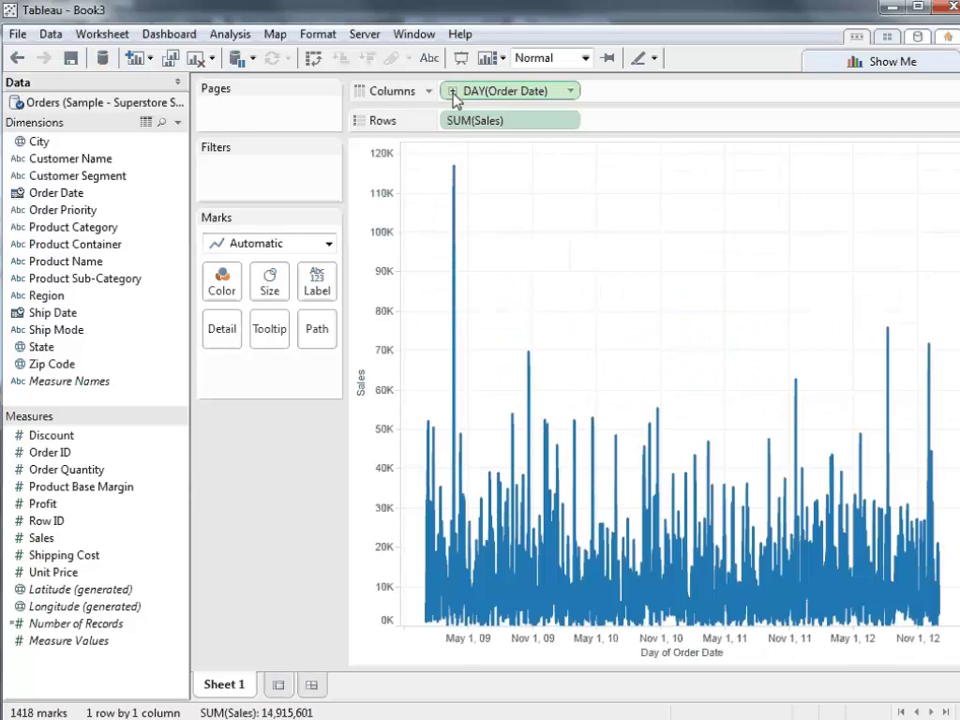
left_click(17, 62)
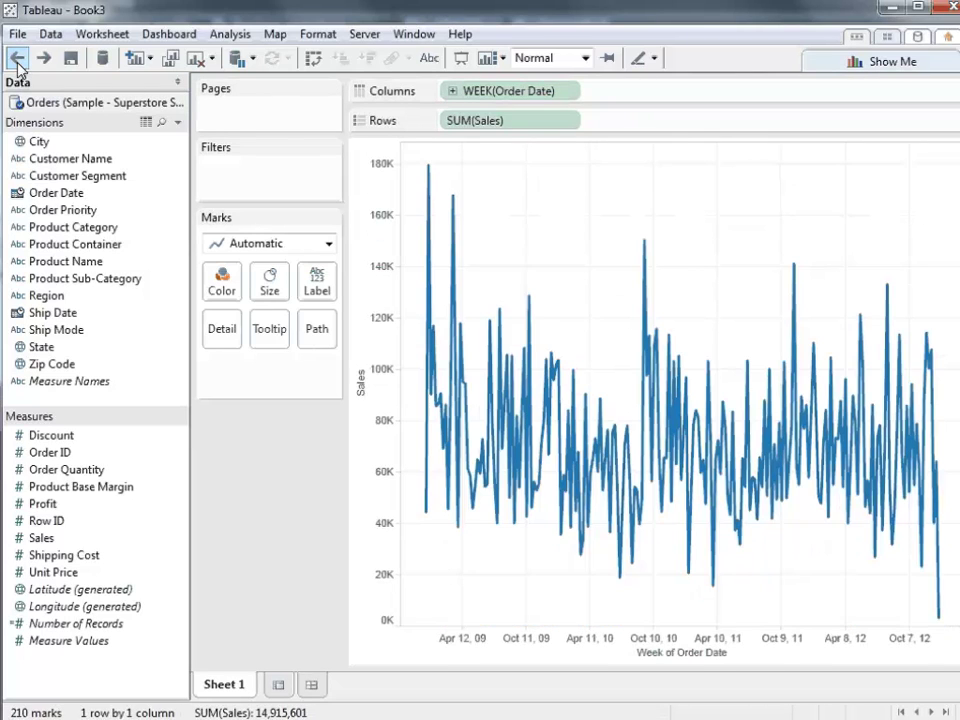
left_click(17, 62)
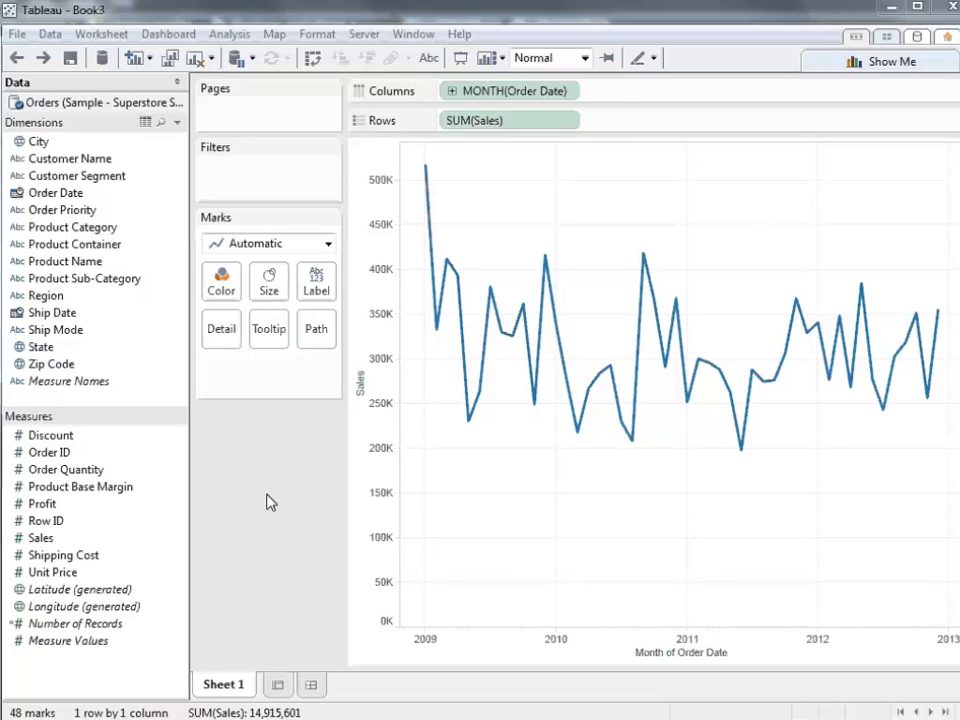
Step: Change Order Date to the discrete Month part and color the sales lines by Product Category
left_click(575, 92)
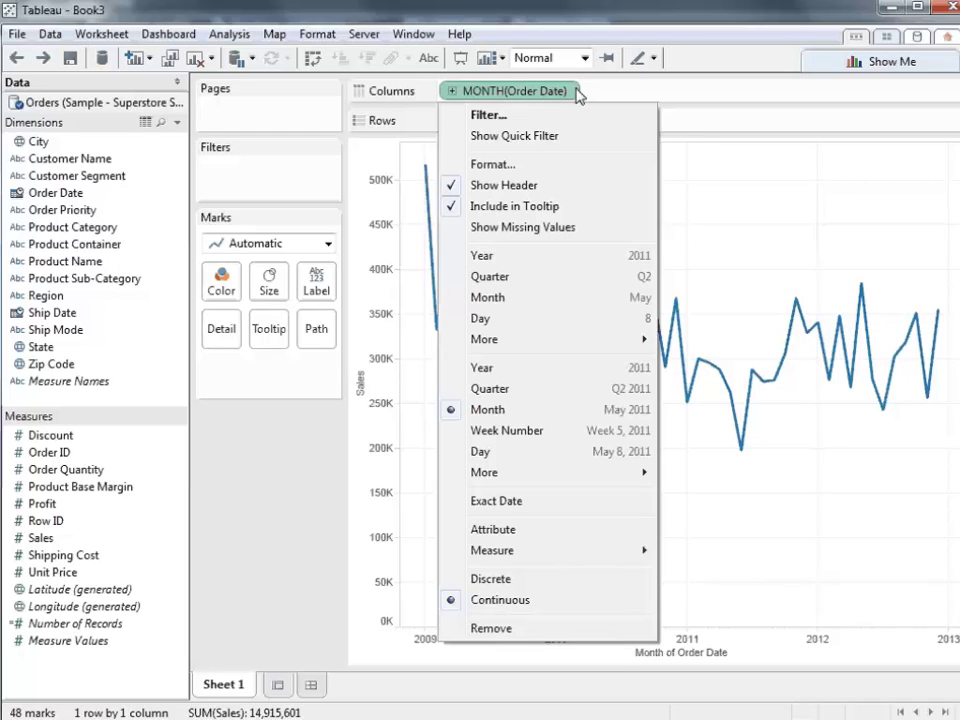
left_click(586, 297)
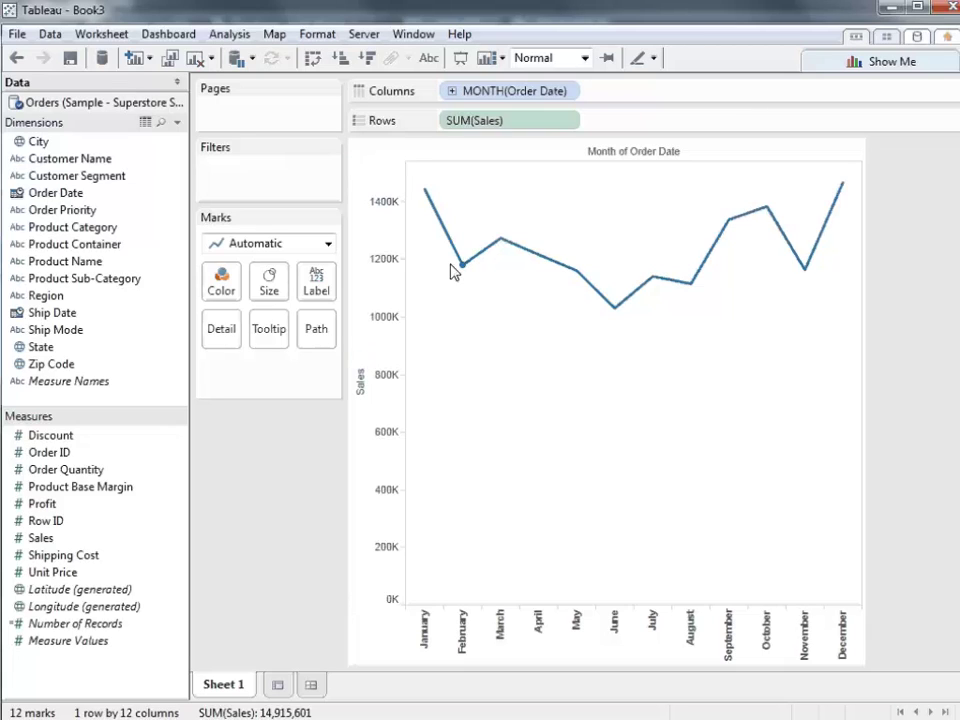
mouse_move(459, 276)
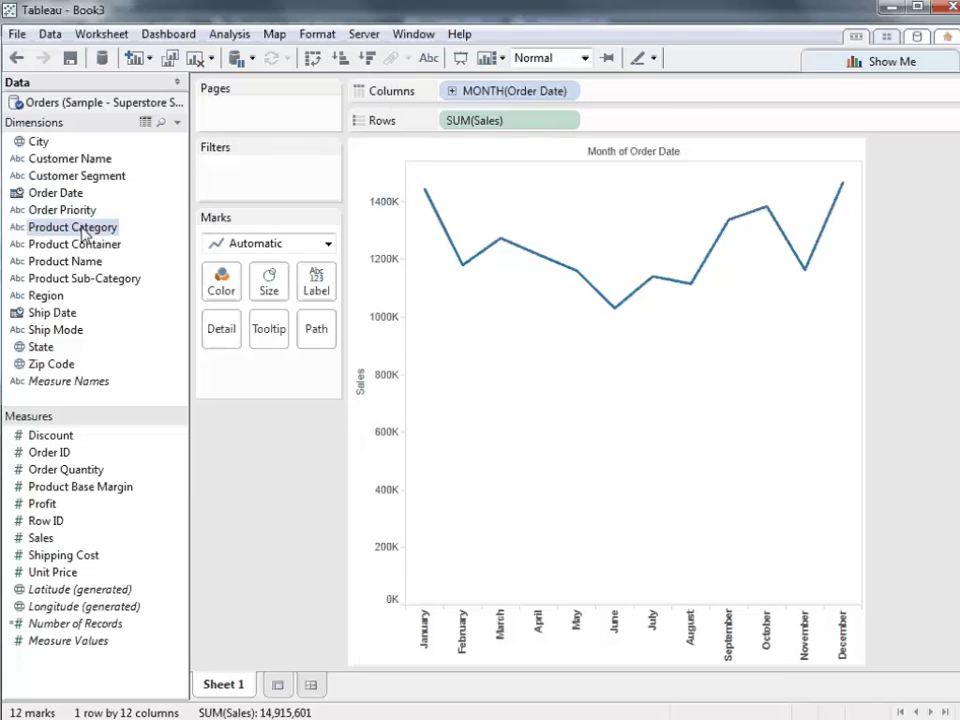
left_click_drag(82, 229, 226, 284)
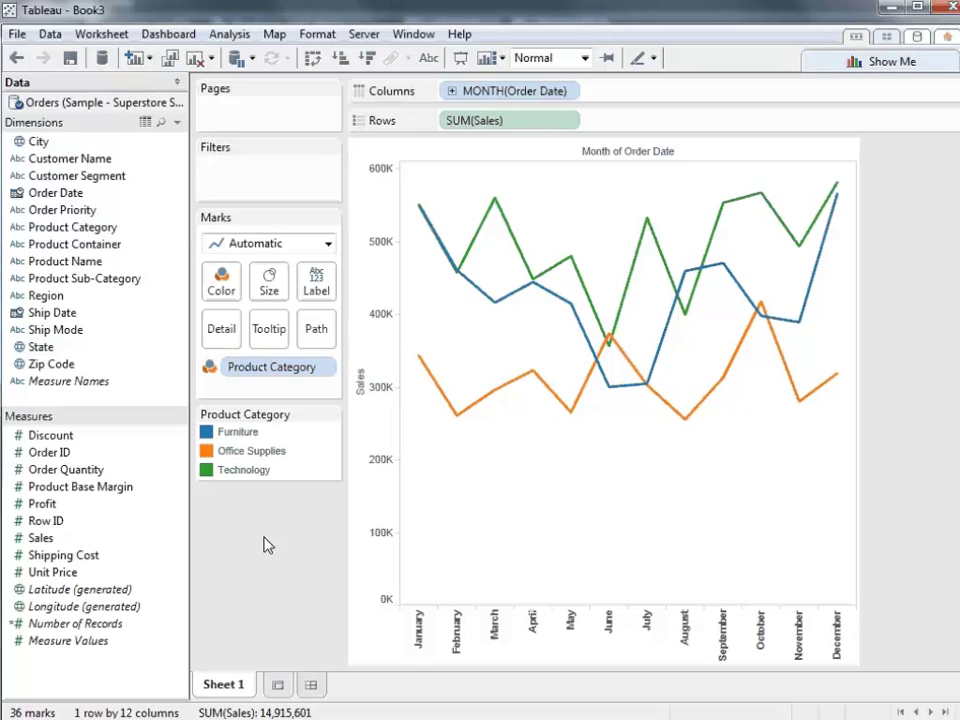
Step: Highlight the Furniture, Office Supplies and Technology lines in turn, clear the highlight, and examine the Furniture line alone
left_click(252, 436)
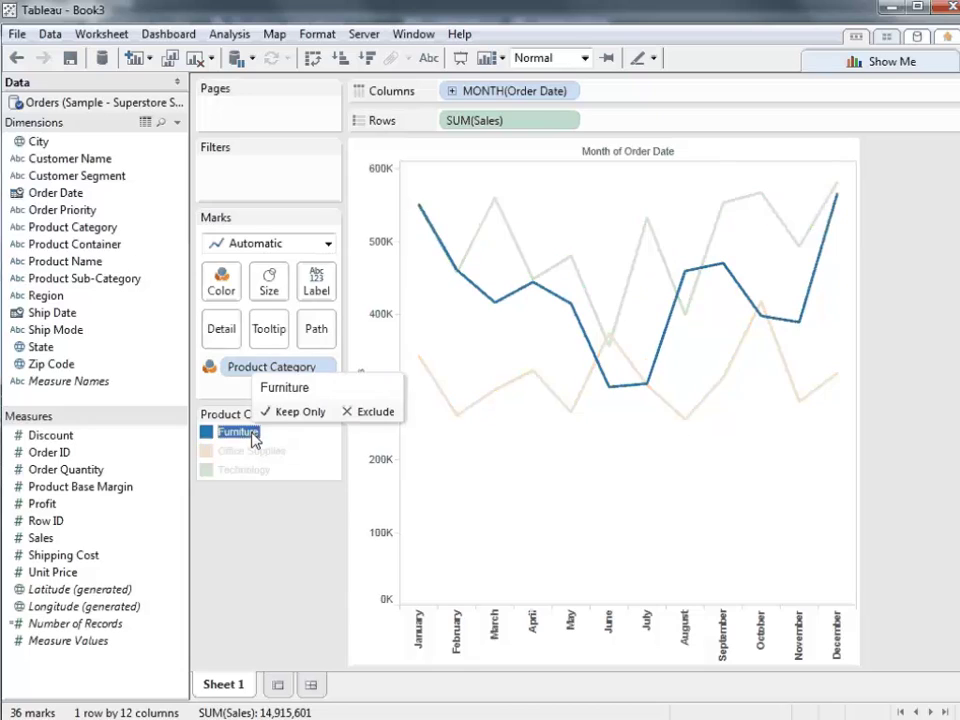
left_click(253, 451)
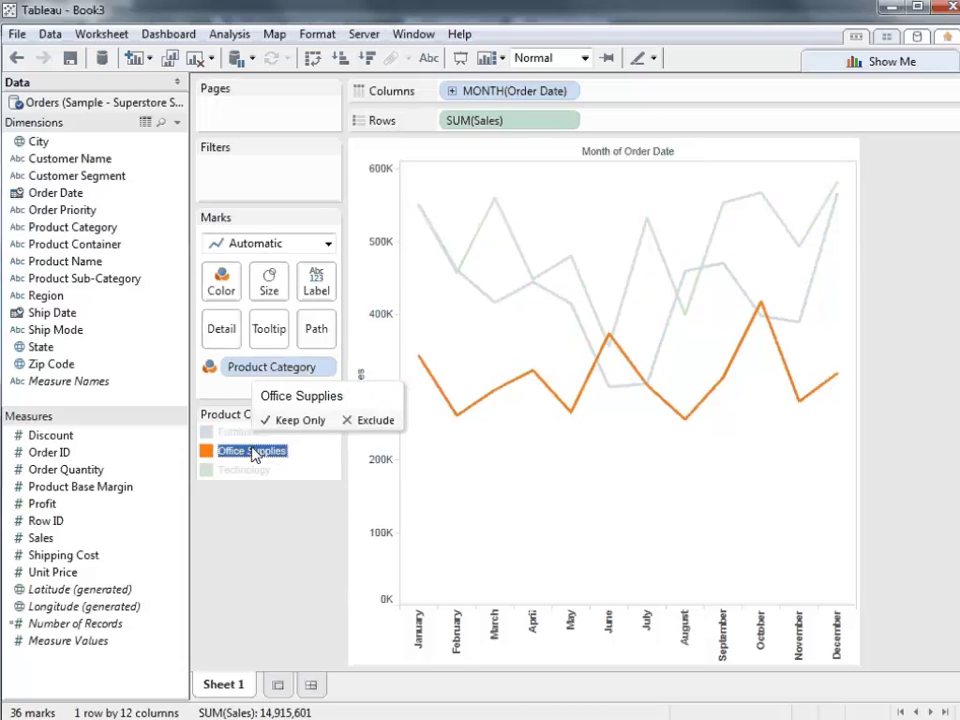
left_click(253, 470)
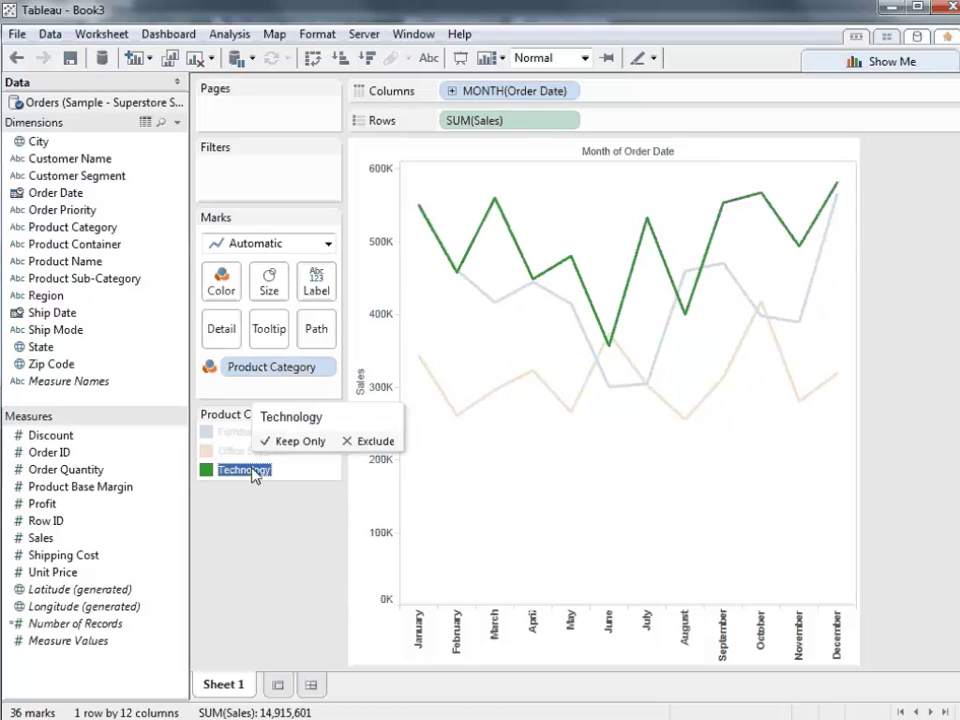
left_click(250, 472)
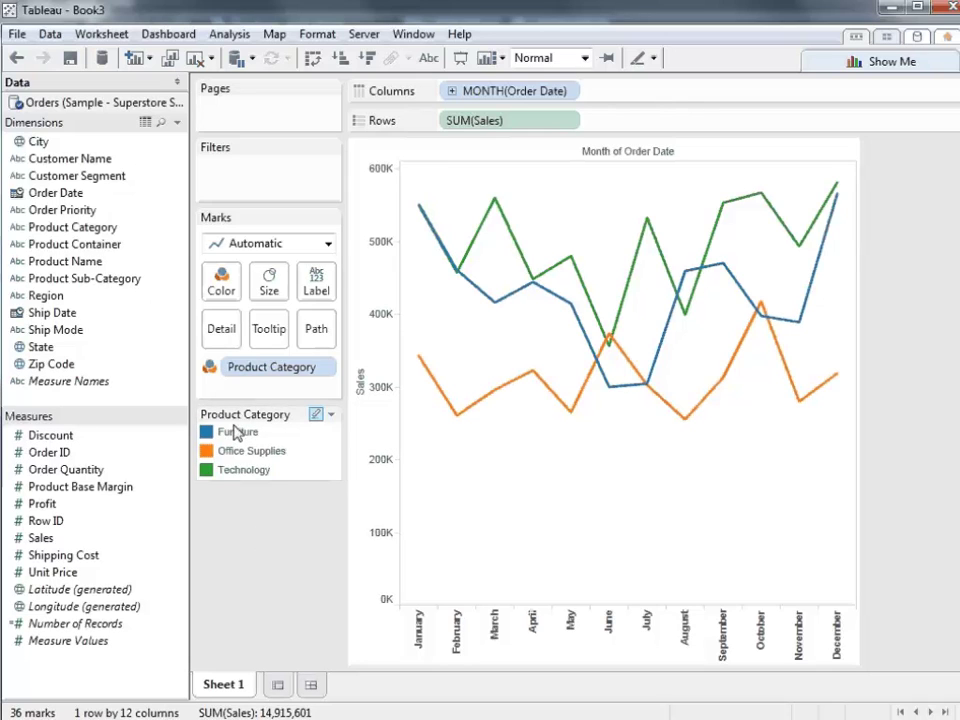
left_click(236, 433)
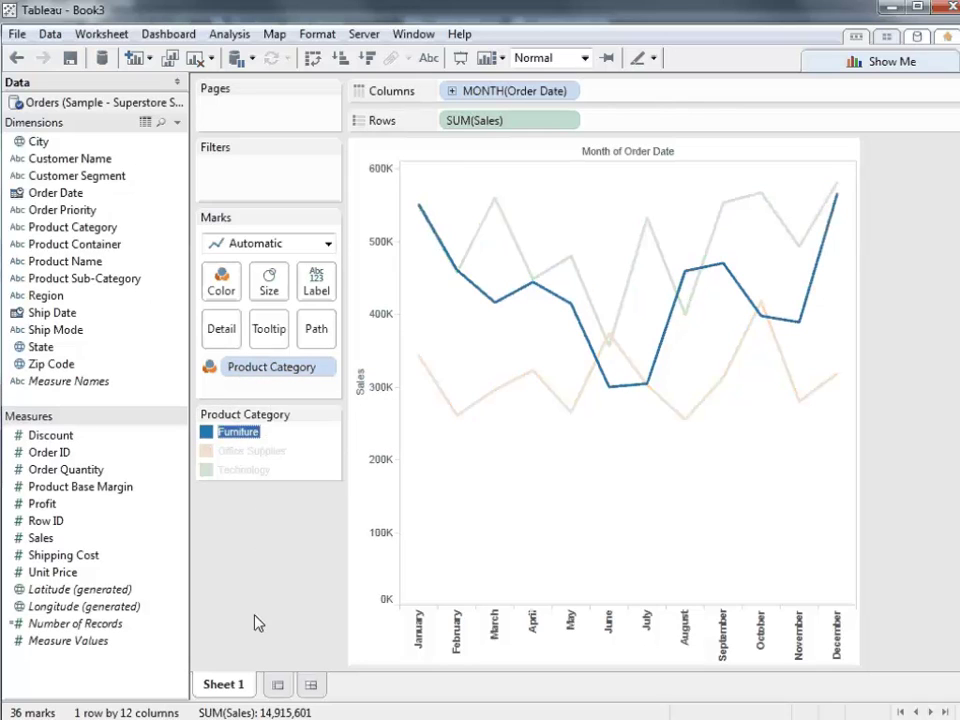
mouse_move(618, 398)
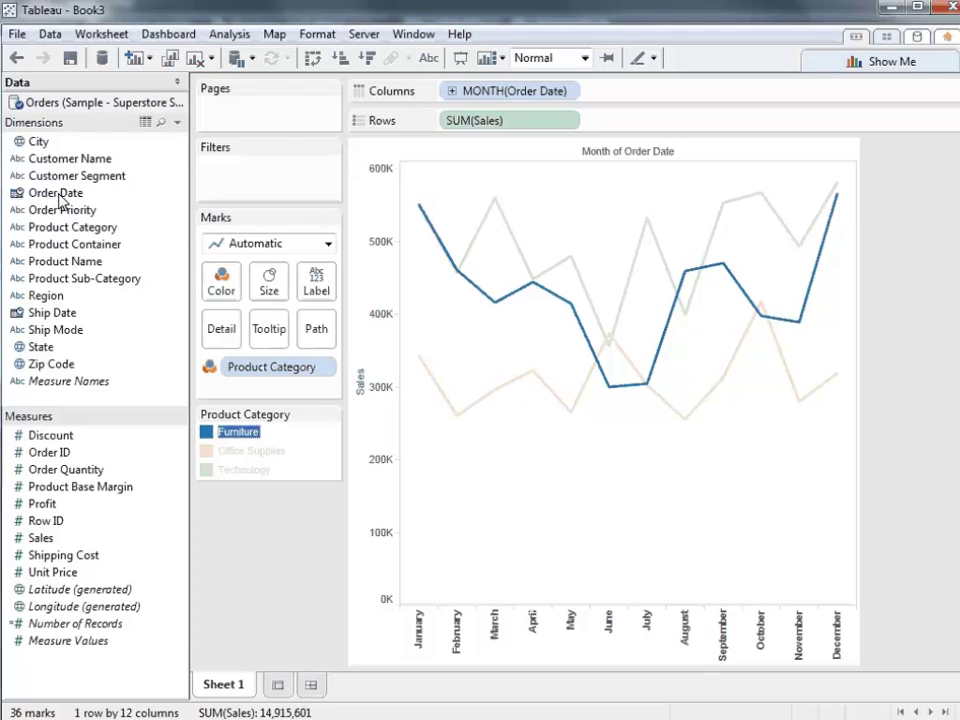
Step: Split the sales chart into rows by year of Order Date and highlight the Furniture lines
left_click_drag(60, 200, 443, 121)
left_click(287, 605)
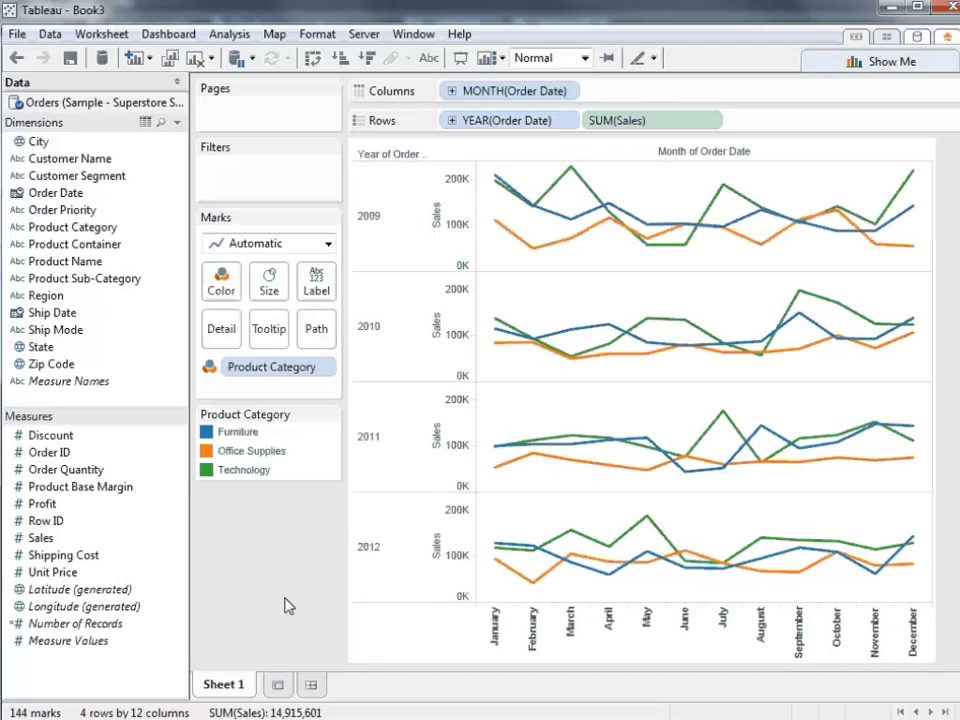
left_click(228, 432)
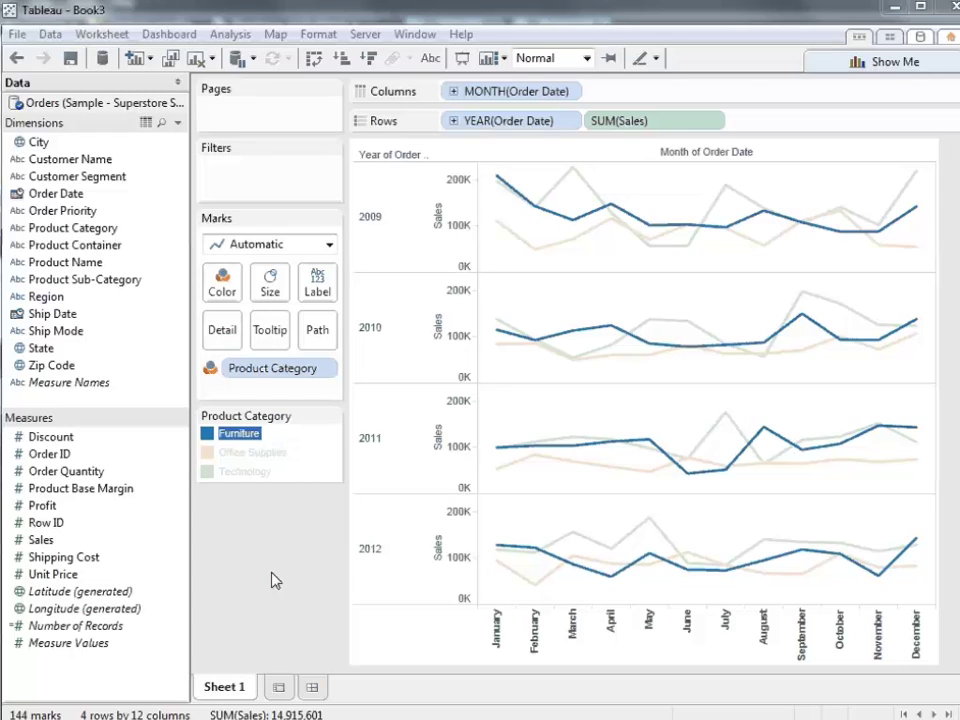
Step: Format the month headers to show only the First Letter and clear the selection
right_click(582, 656)
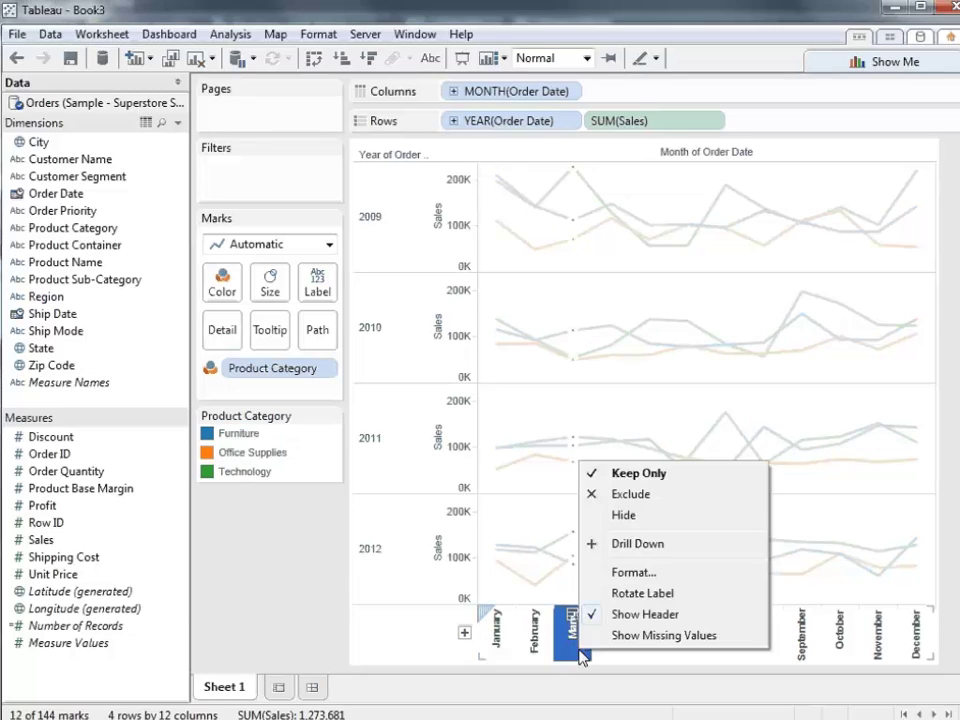
left_click(636, 572)
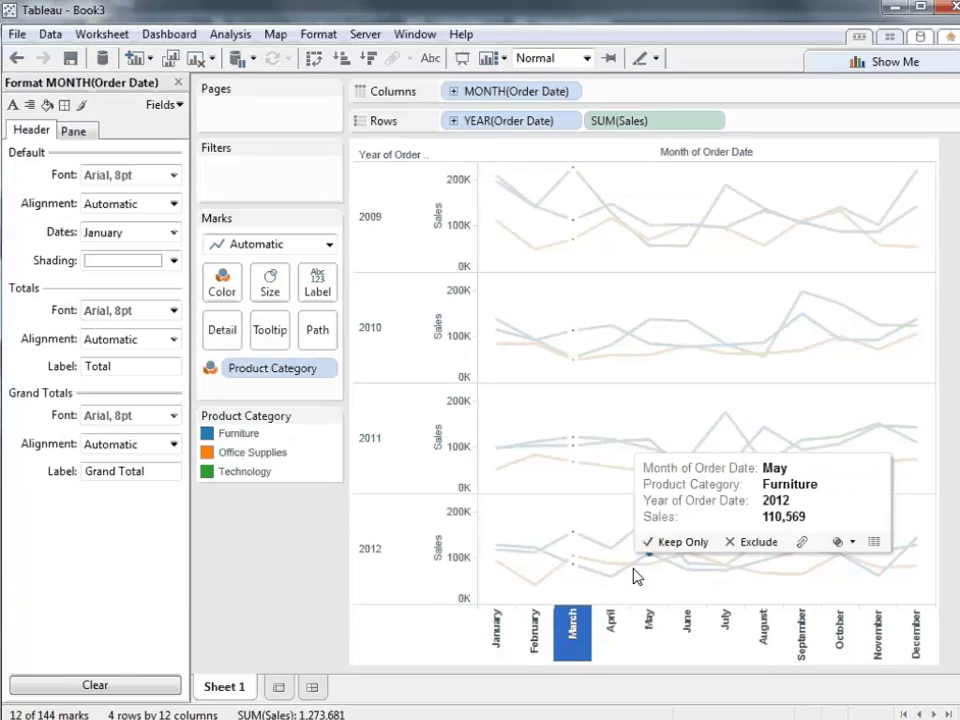
left_click(155, 242)
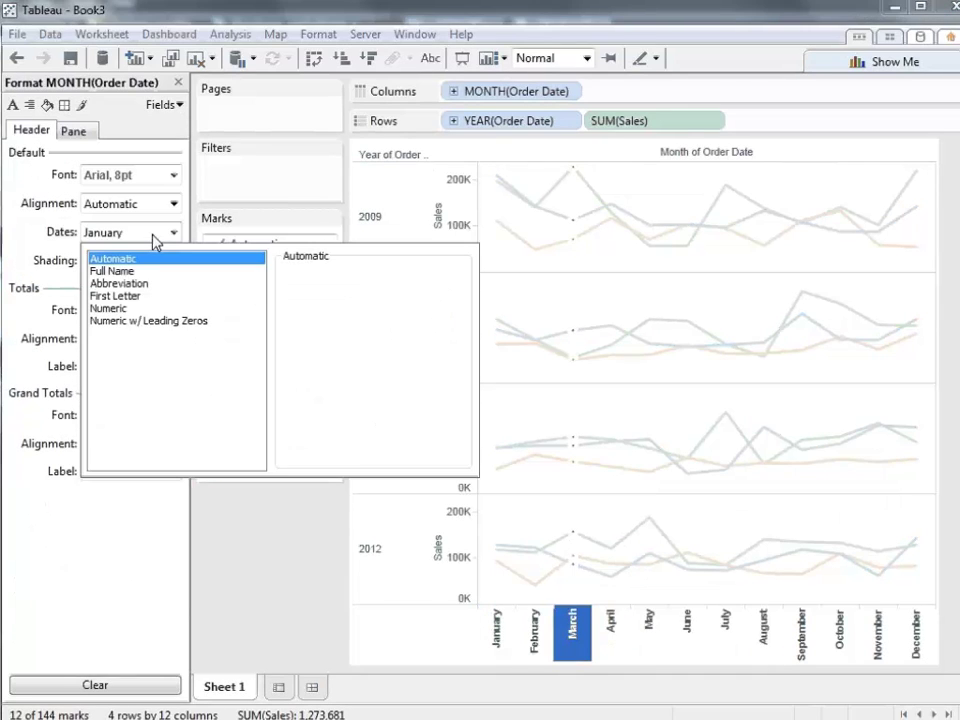
left_click(145, 297)
left_click(278, 606)
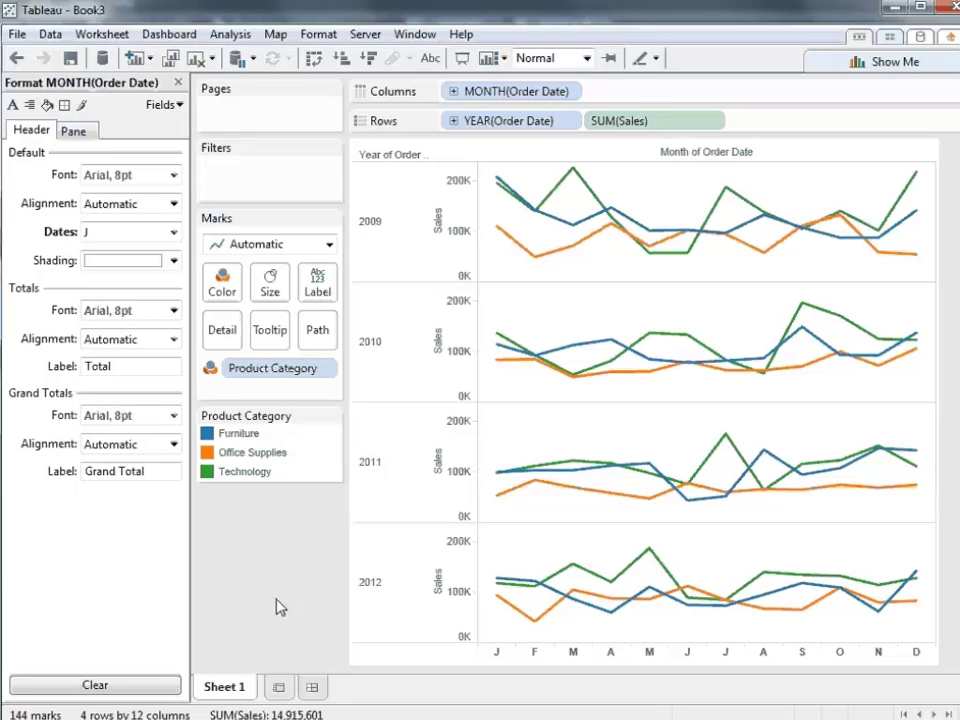
Step: Duplicate the line chart sheet as a crosstab and rename the new sheet Crosstab
right_click(217, 696)
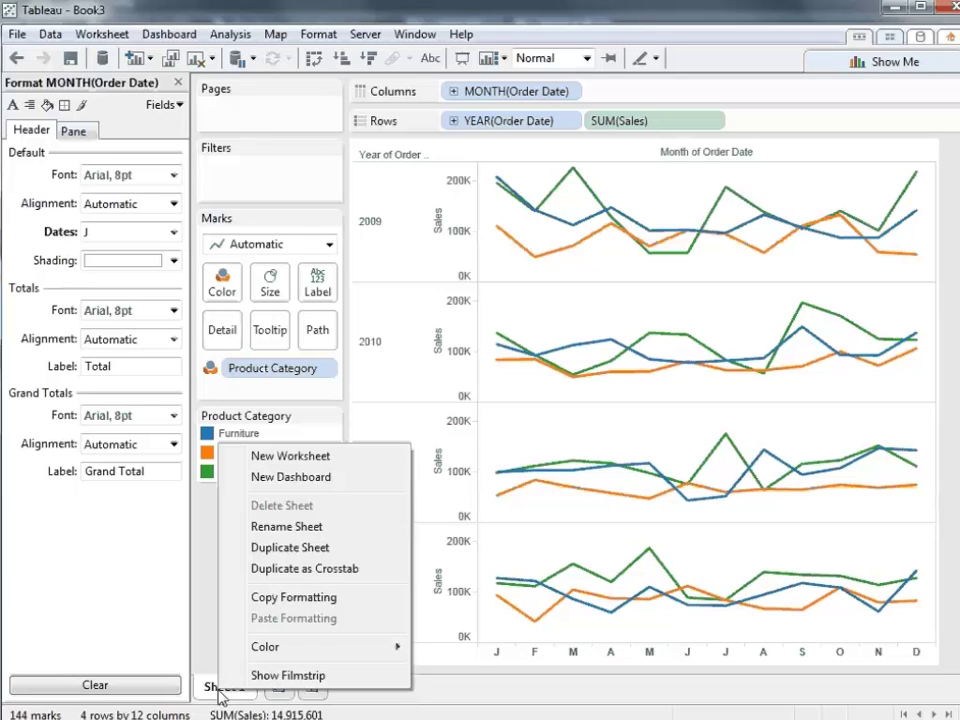
left_click(330, 569)
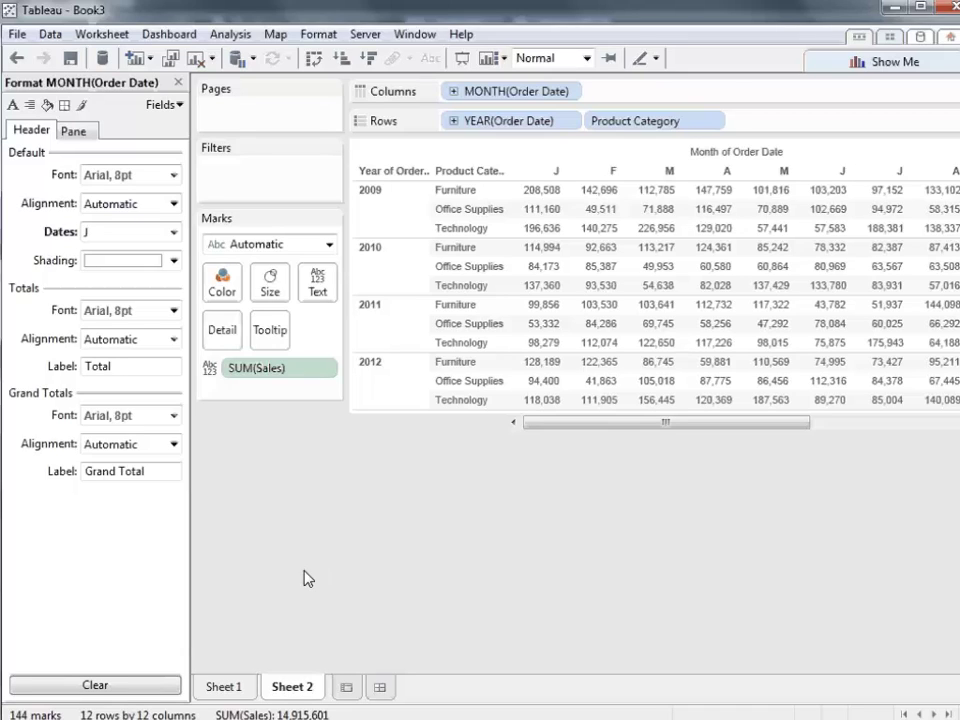
right_click(293, 690)
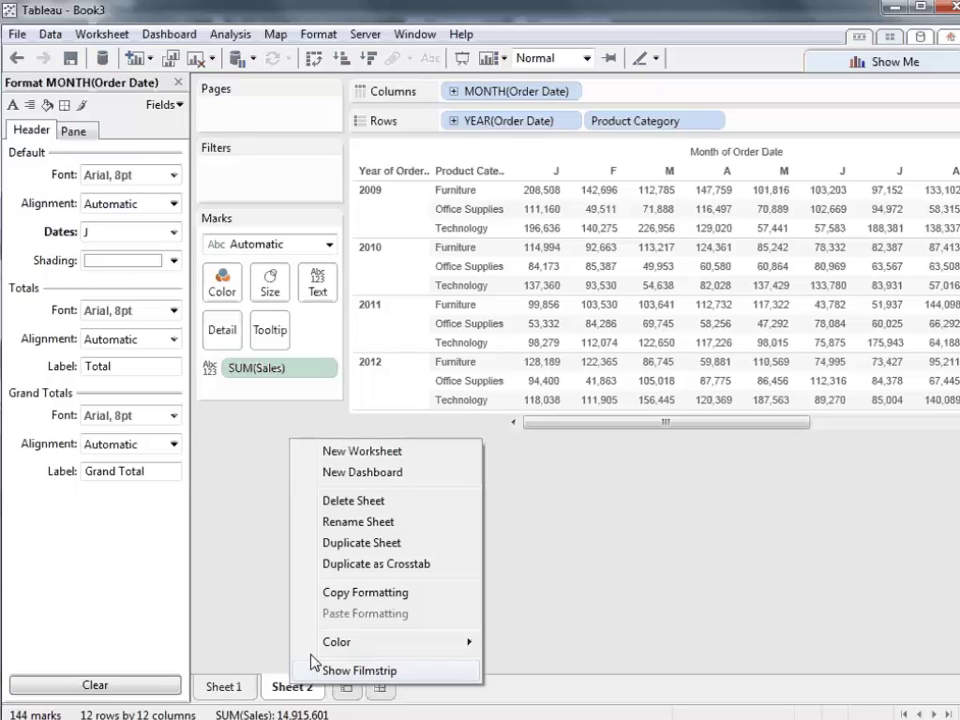
left_click(400, 522)
type("Crosstab")
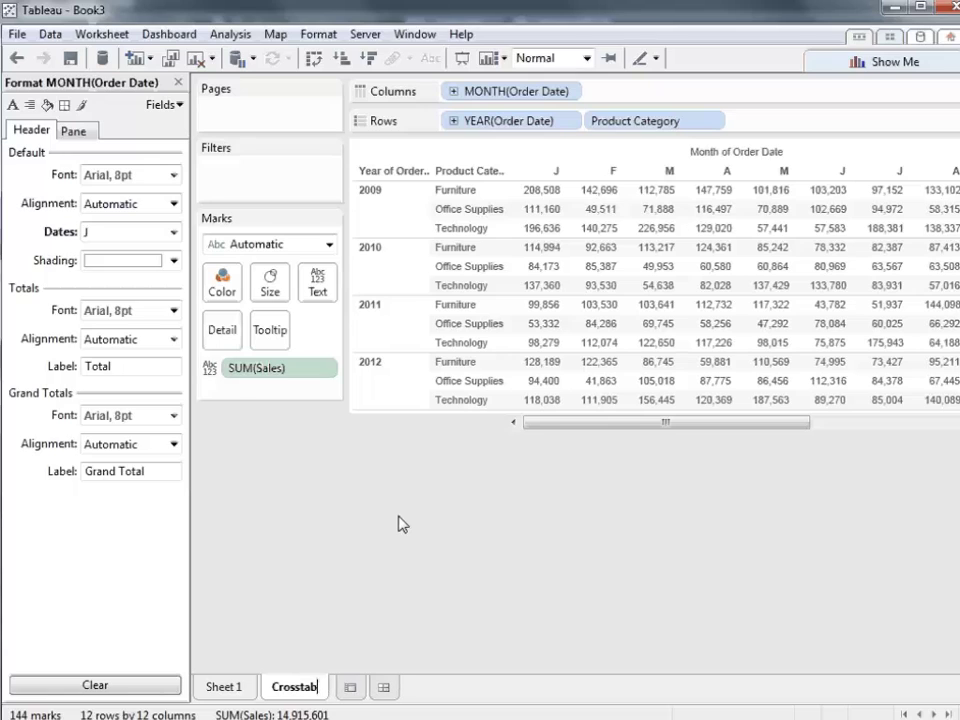
key("Return")
Step: Rename Sheet 1 as Trends over Time and close the month formatting settings
left_click(222, 688)
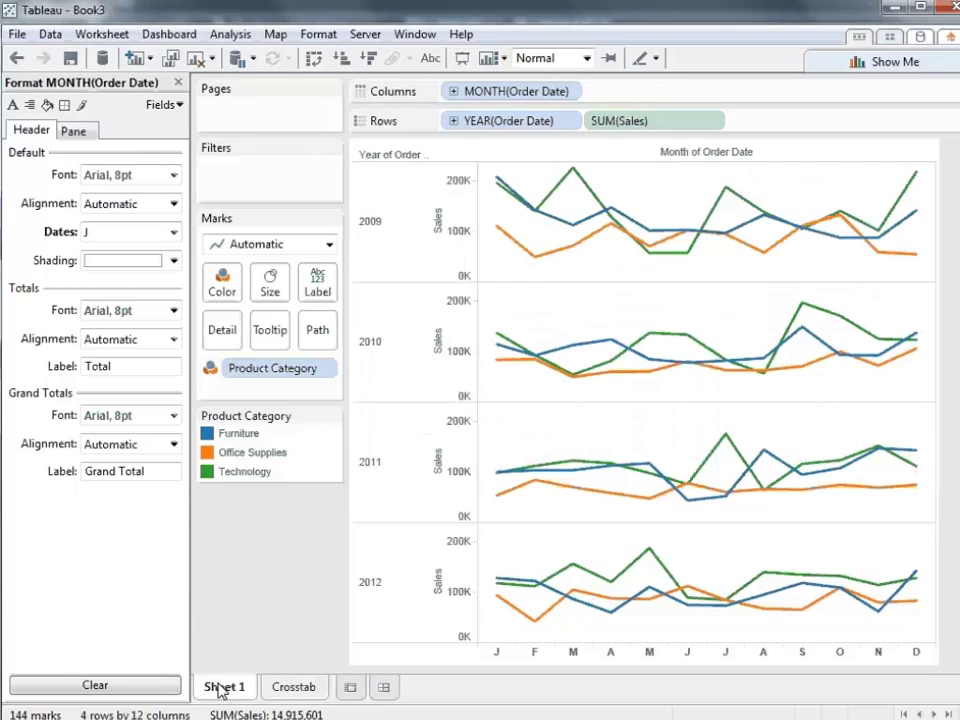
right_click(222, 689)
left_click(274, 521)
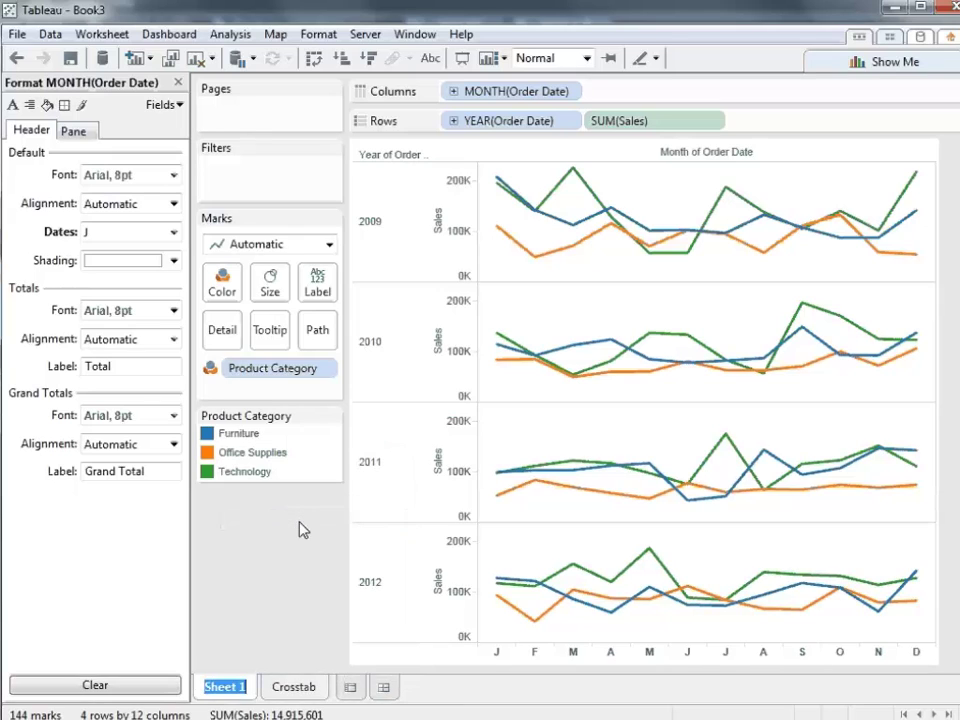
type("Trends over Time")
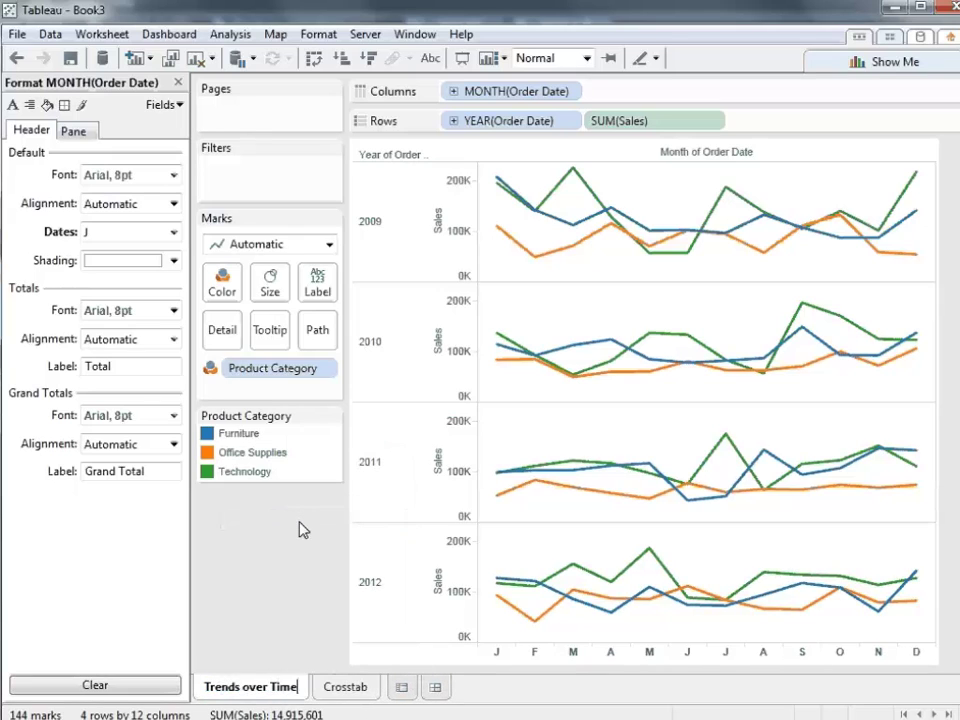
key("Return")
left_click(178, 83)
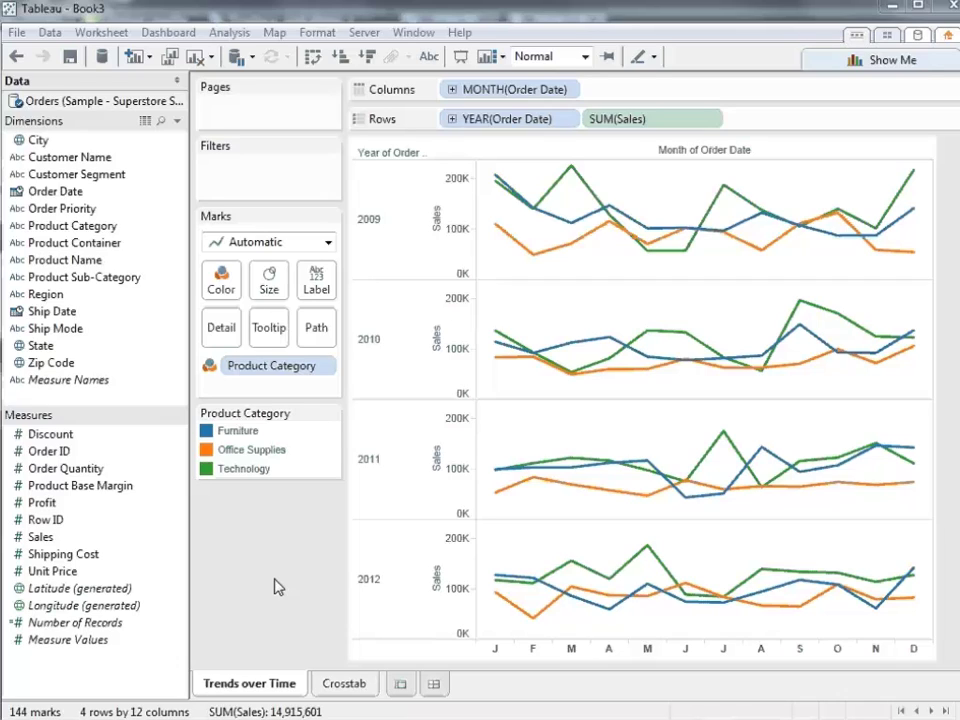
Step: Convert Order ID to a dimension and create a Product hierarchy from Product Name, Product Category and Product Sub-Category
left_click_drag(42, 451, 150, 365)
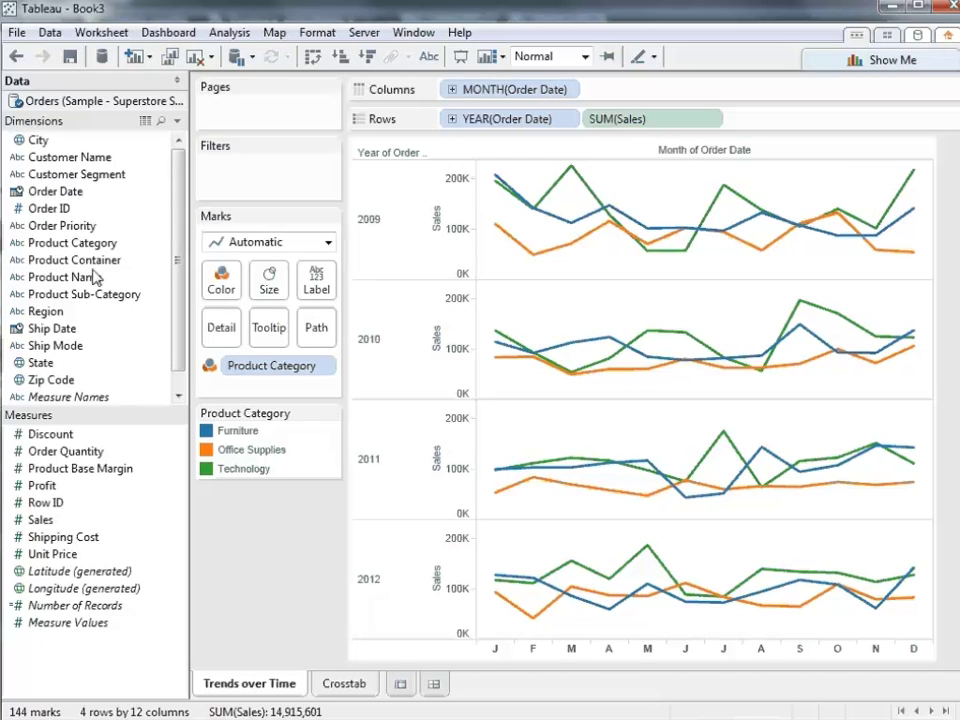
left_click_drag(72, 277, 78, 280)
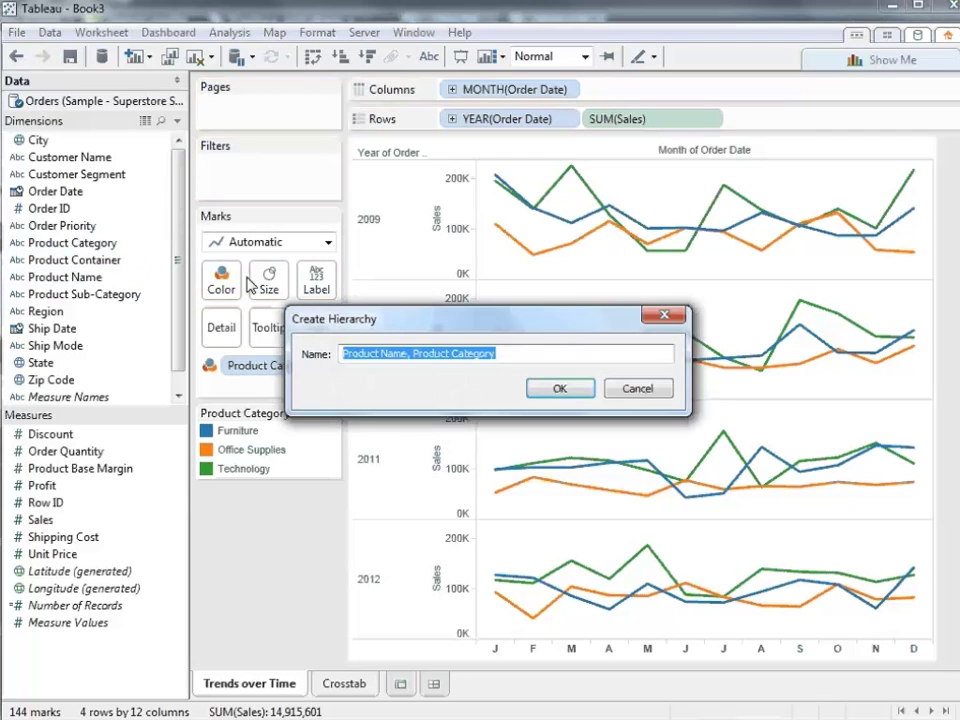
type("Product")
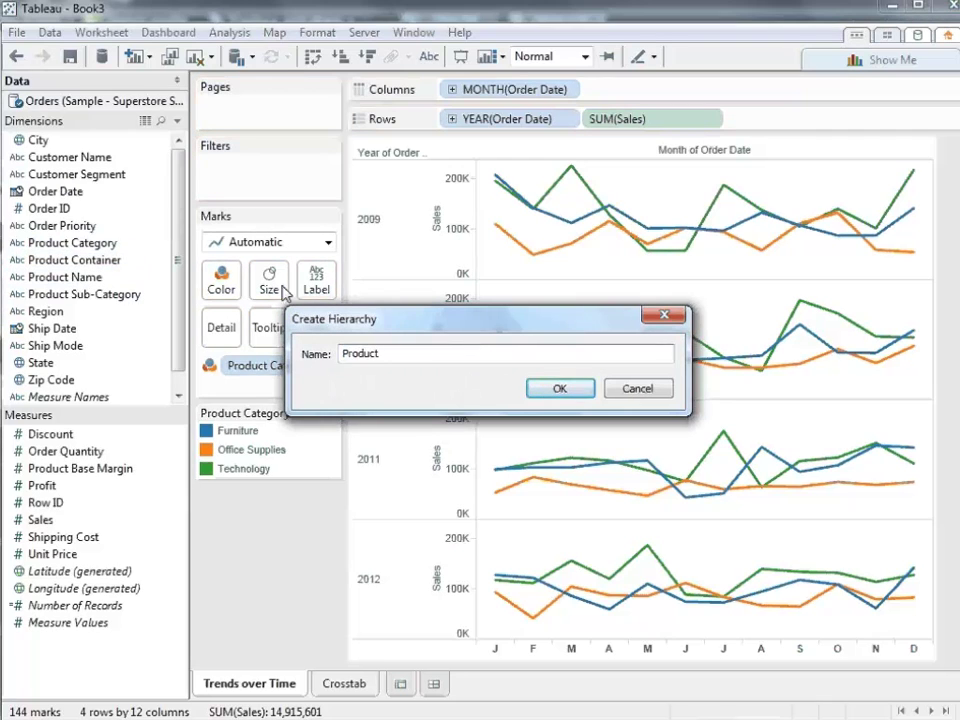
left_click(540, 387)
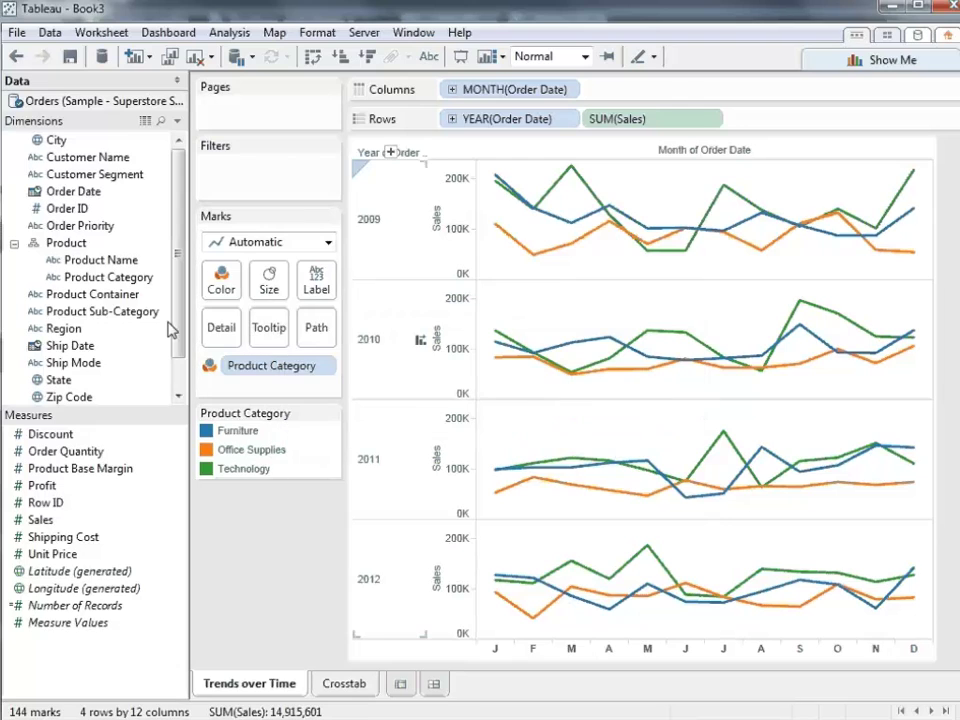
mouse_move(105, 277)
left_mouse_down()
mouse_move(133, 285)
mouse_move(114, 293)
left_mouse_up()
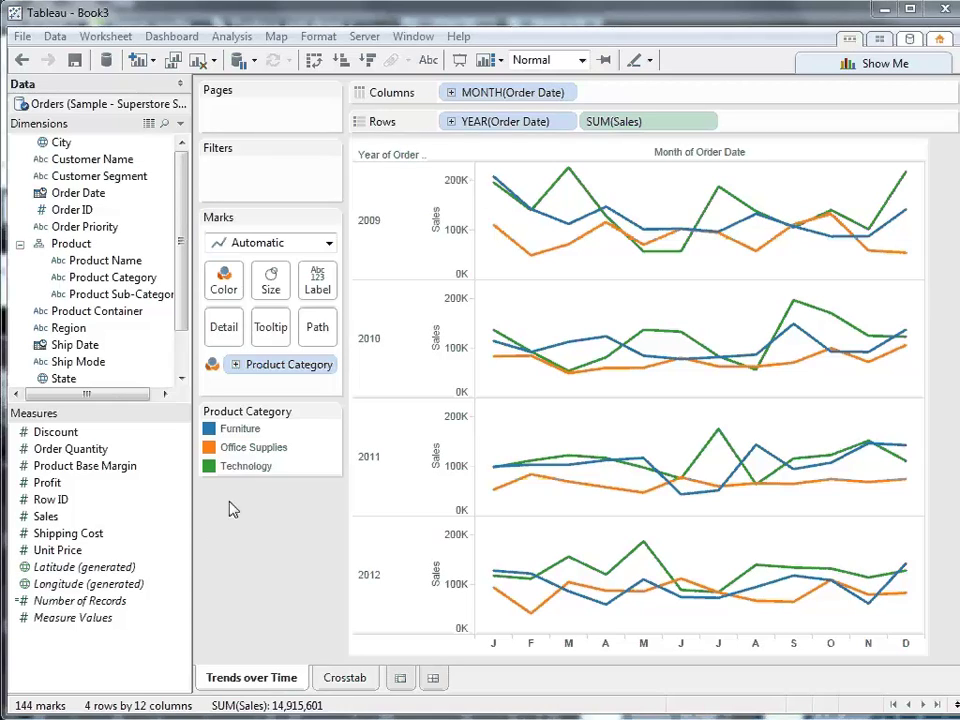
Step: Change the alias of the Technology category to Technology / Peripherals and clear the highlight
right_click(255, 476)
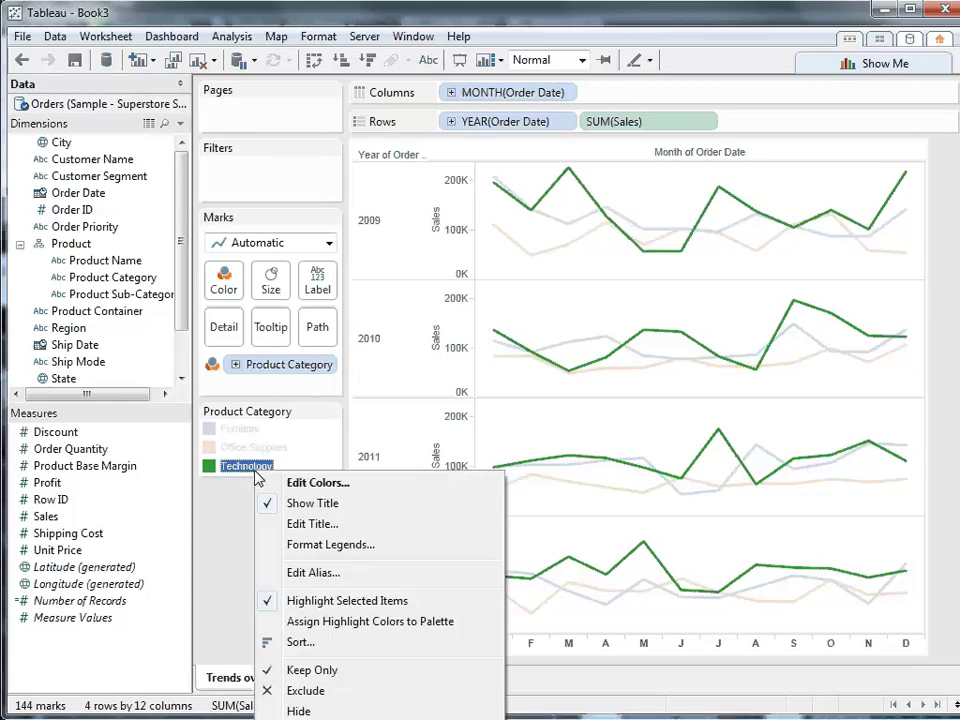
left_click(318, 572)
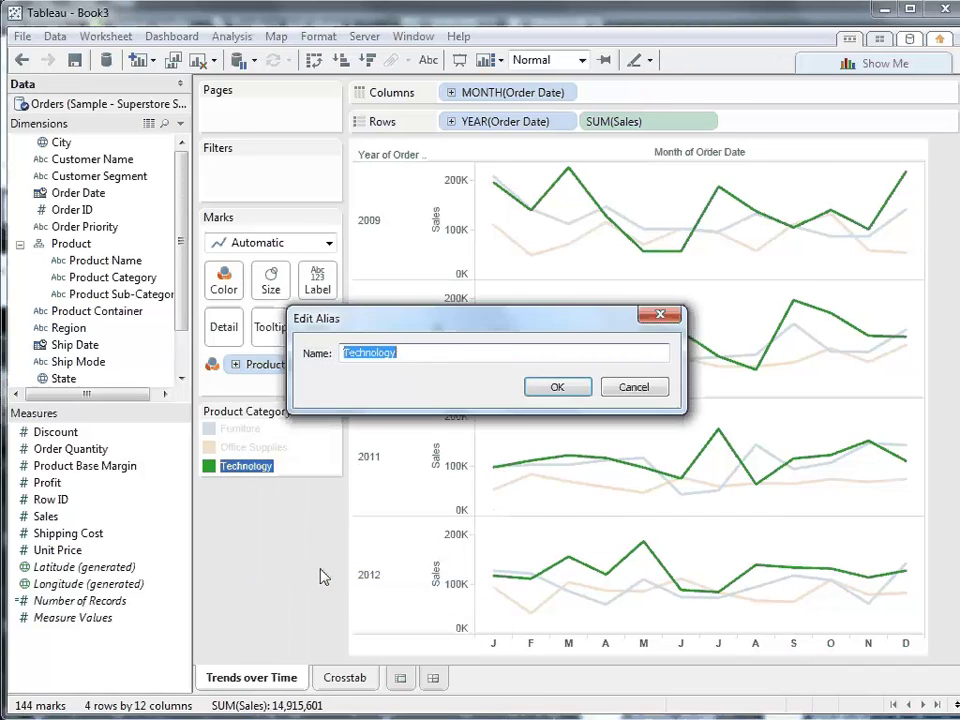
left_click(451, 352)
type("/ P")
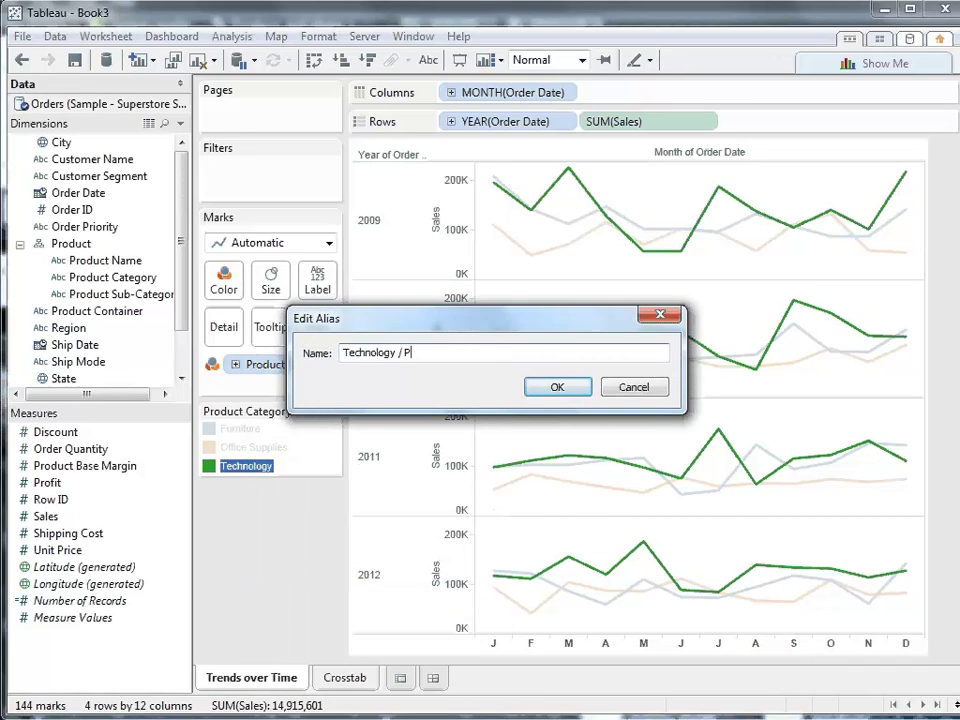
type("eripherals")
left_click(543, 389)
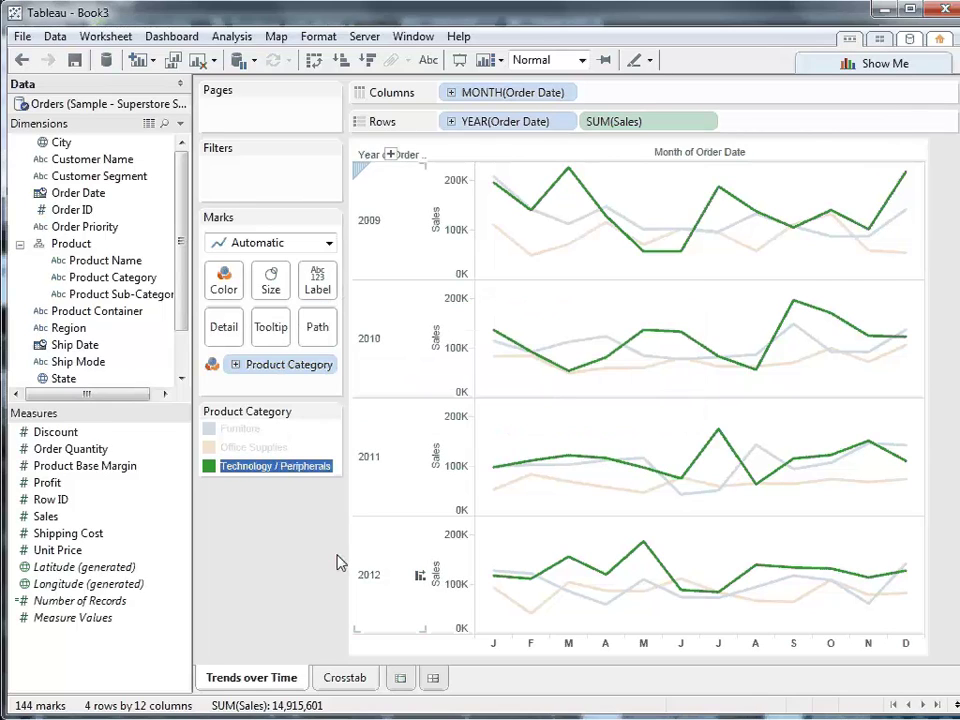
left_click(296, 573)
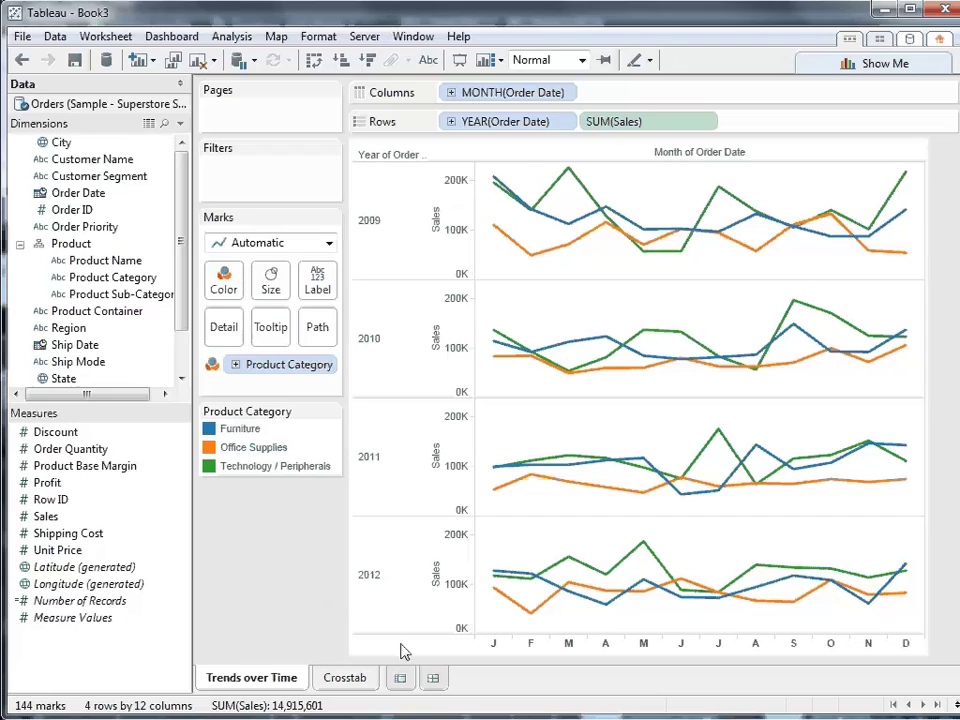
Step: Add a new worksheet and map the data by State
left_click(400, 678)
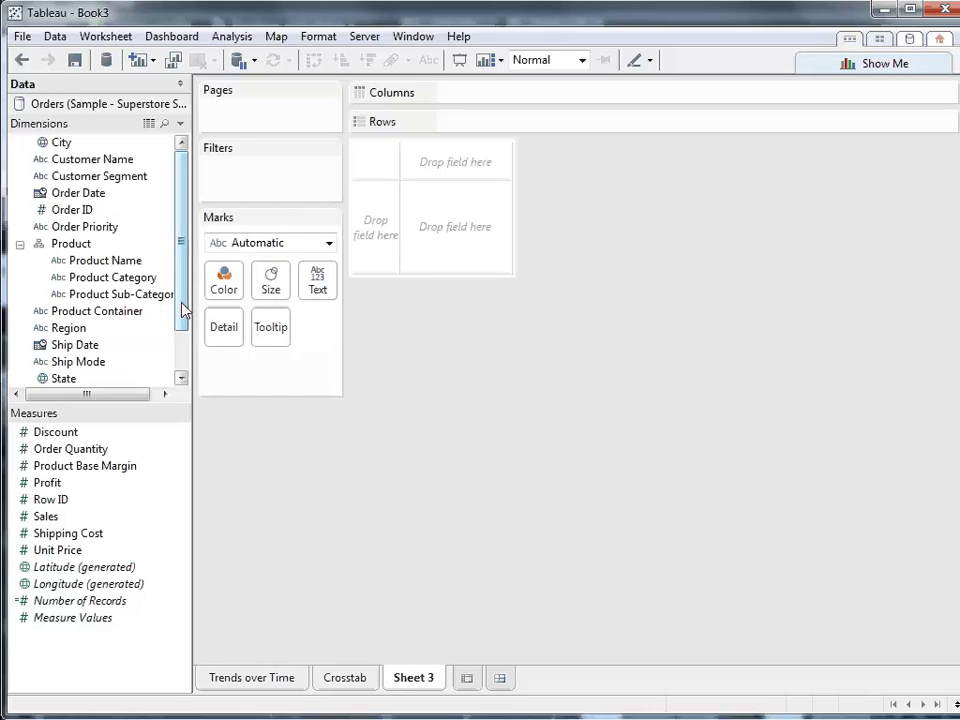
left_click_drag(183, 310, 182, 356)
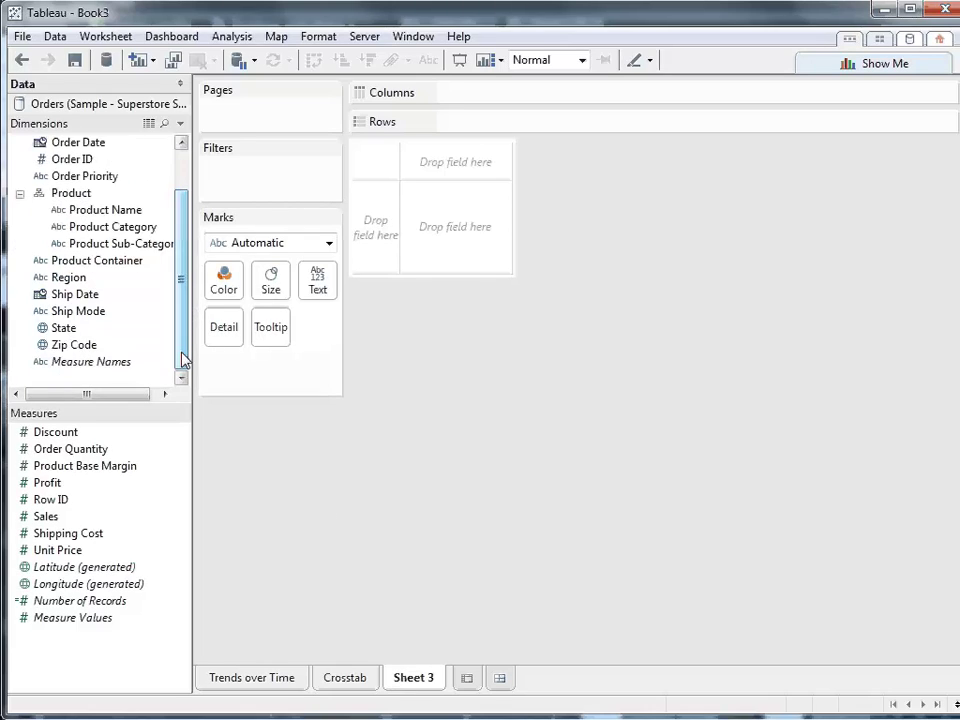
double_click(63, 329)
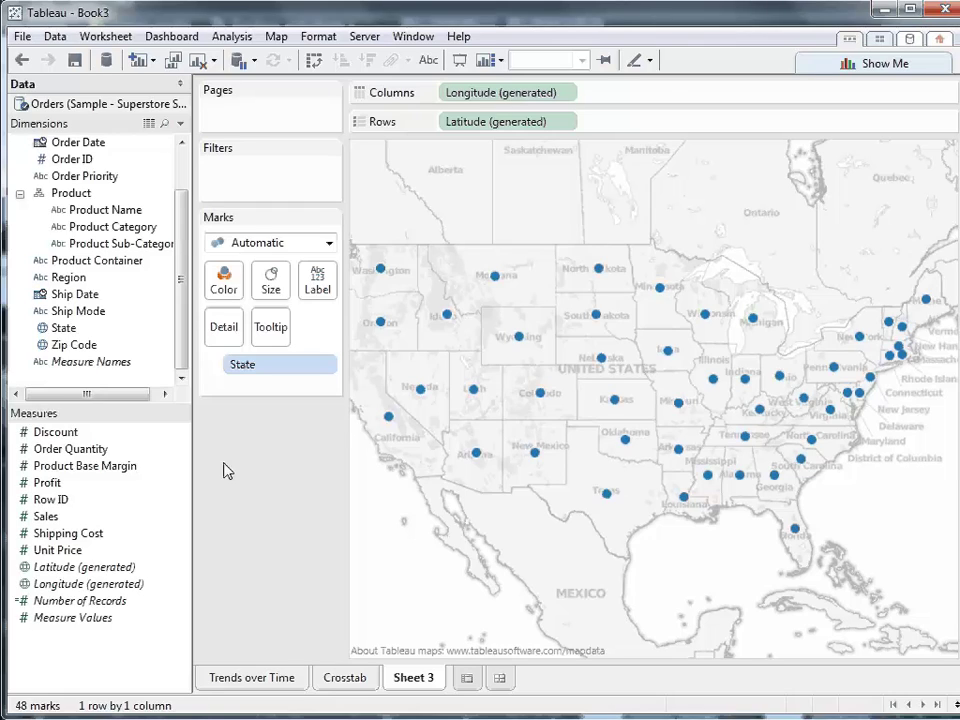
Step: Check which geographic role is assigned to the State field
right_click(60, 330)
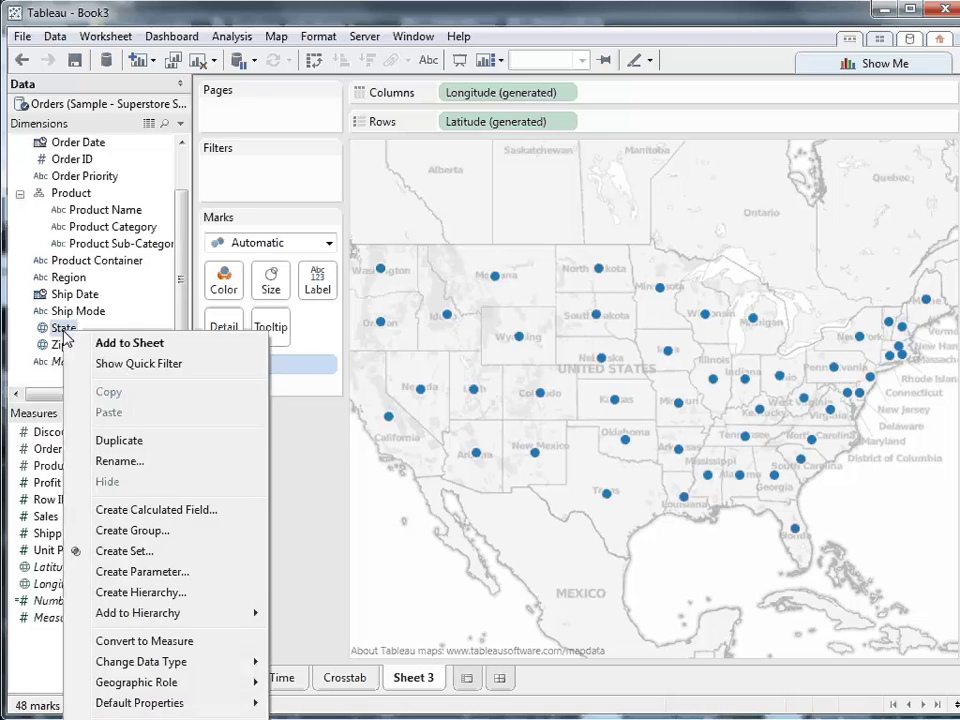
mouse_move(245, 686)
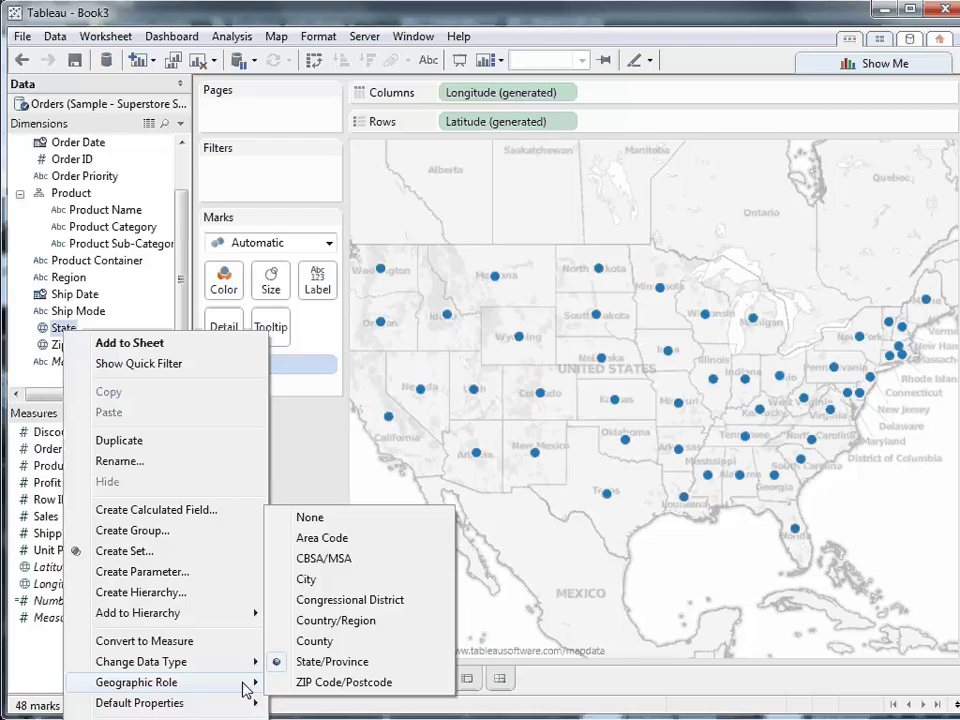
left_click(307, 469)
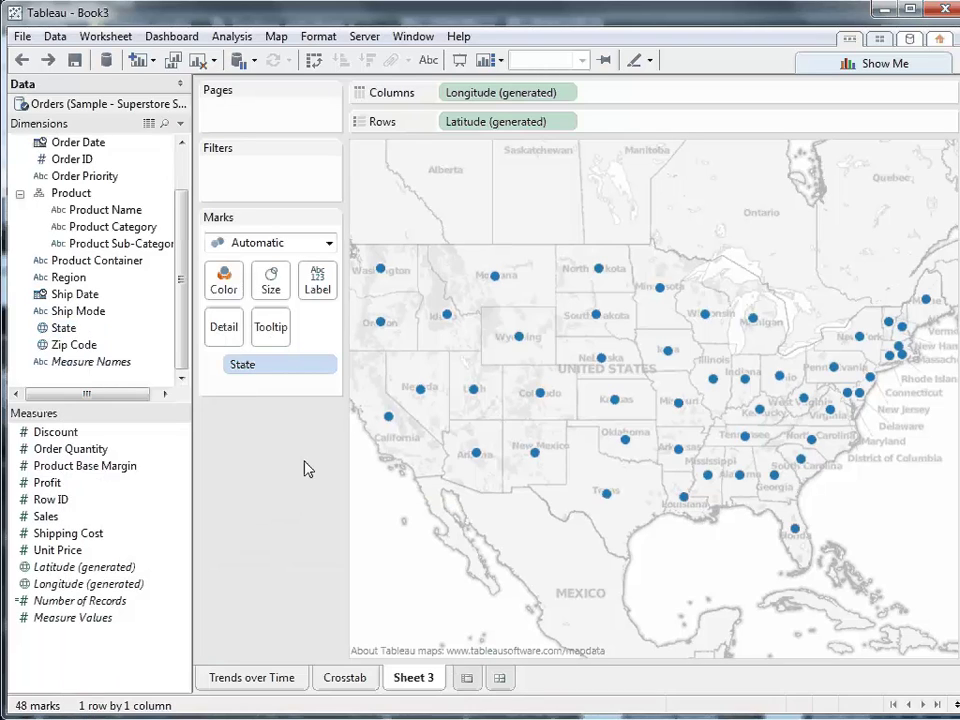
Step: Color the state marks by Profit and size them by Sales
left_click_drag(38, 490, 224, 284)
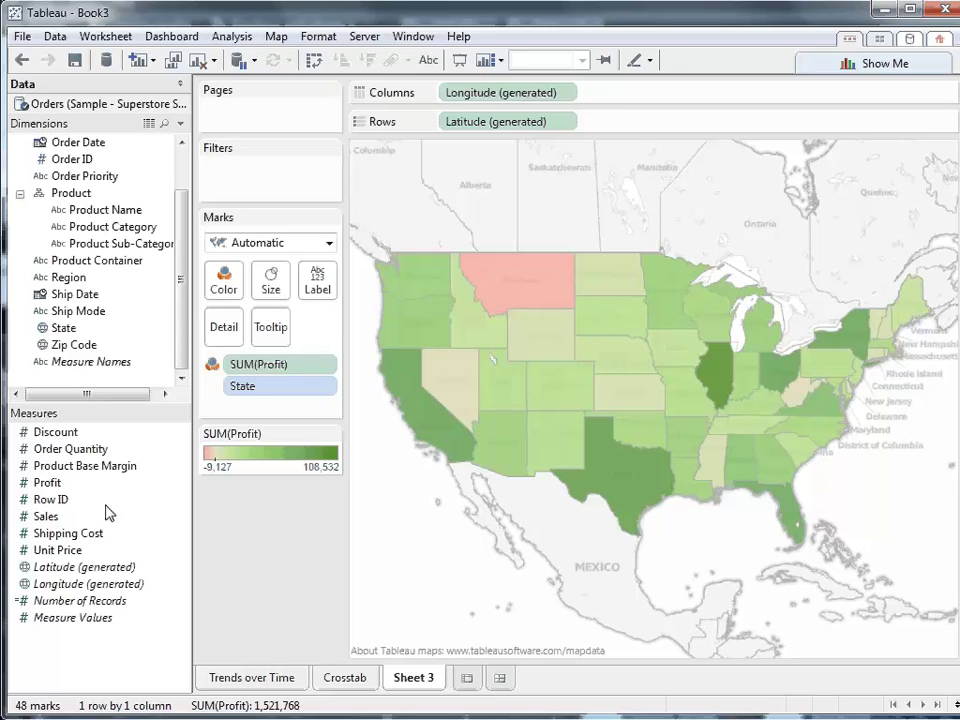
left_click_drag(40, 518, 277, 290)
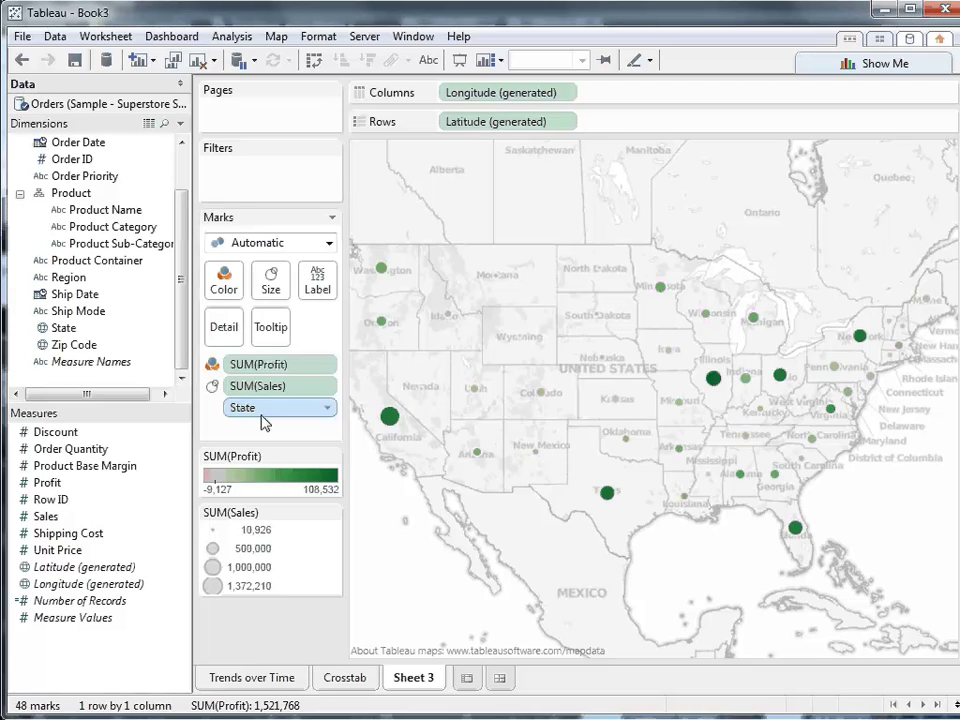
Step: Enlarge the map's state marks and give them a dark border
left_click(268, 290)
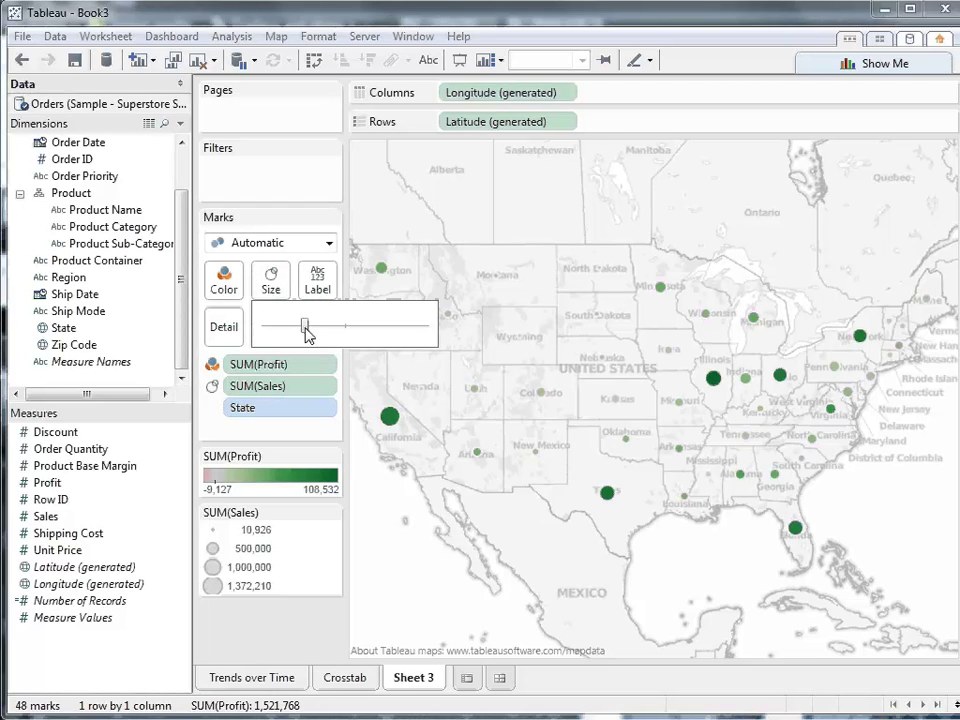
left_click_drag(306, 326, 347, 332)
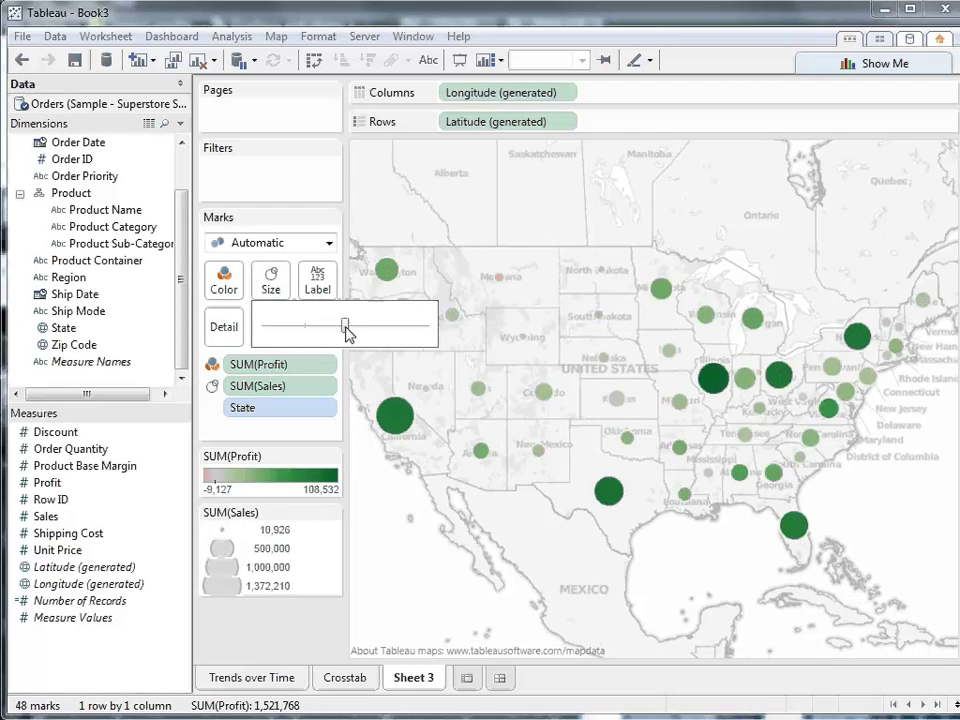
left_click(224, 284)
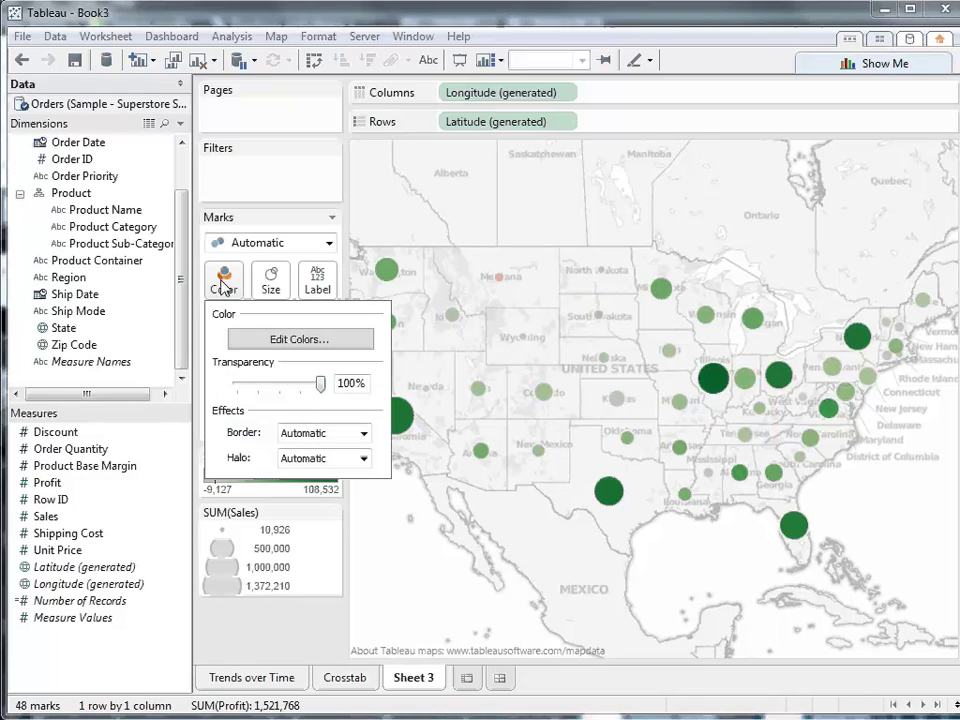
left_click(322, 433)
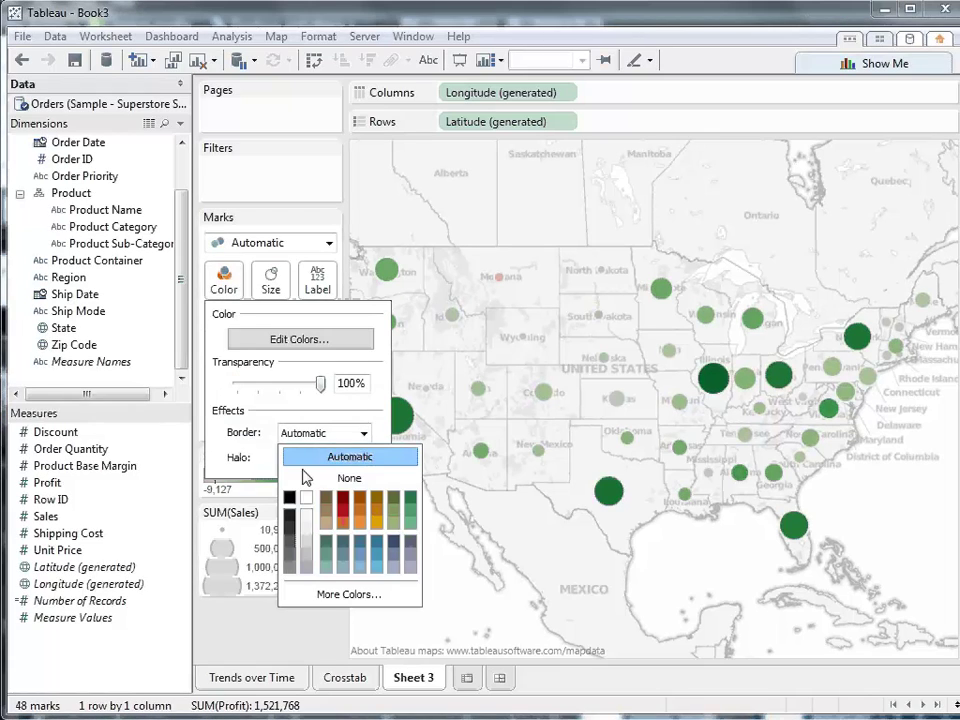
left_click(289, 497)
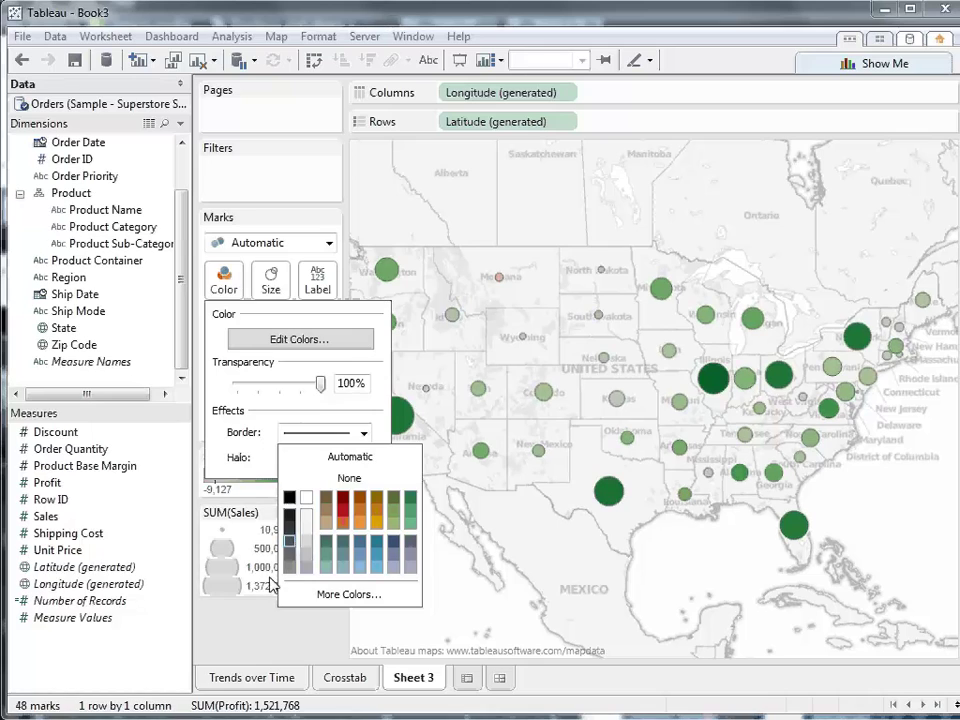
left_click(242, 645)
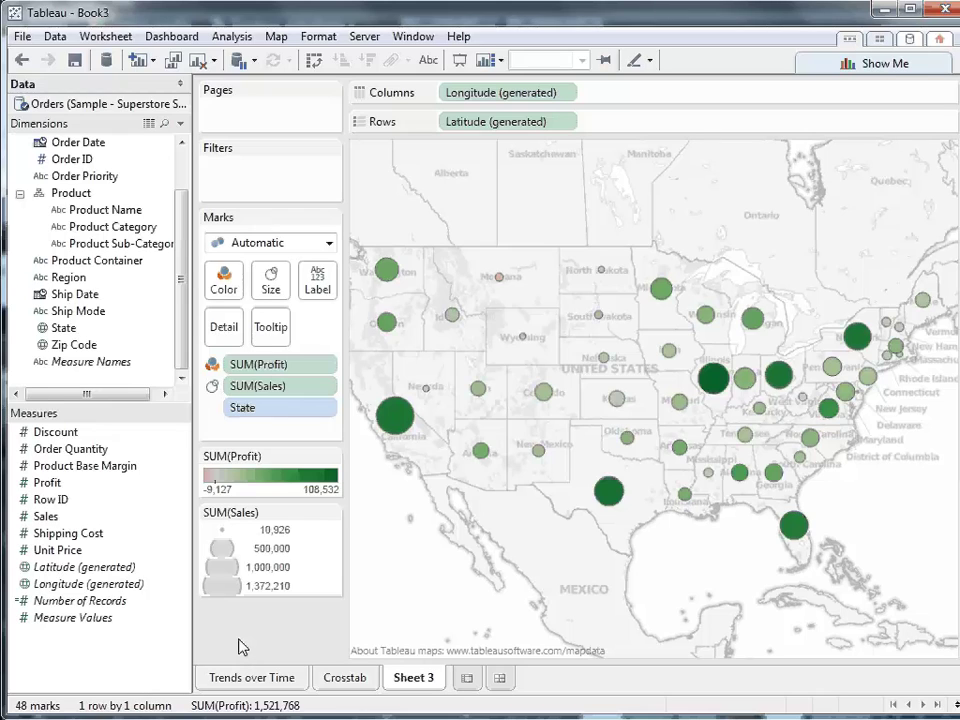
Step: Change the Profit color legend to stepped color with 6 steps, keeping the Automatic palette
mouse_move(501, 286)
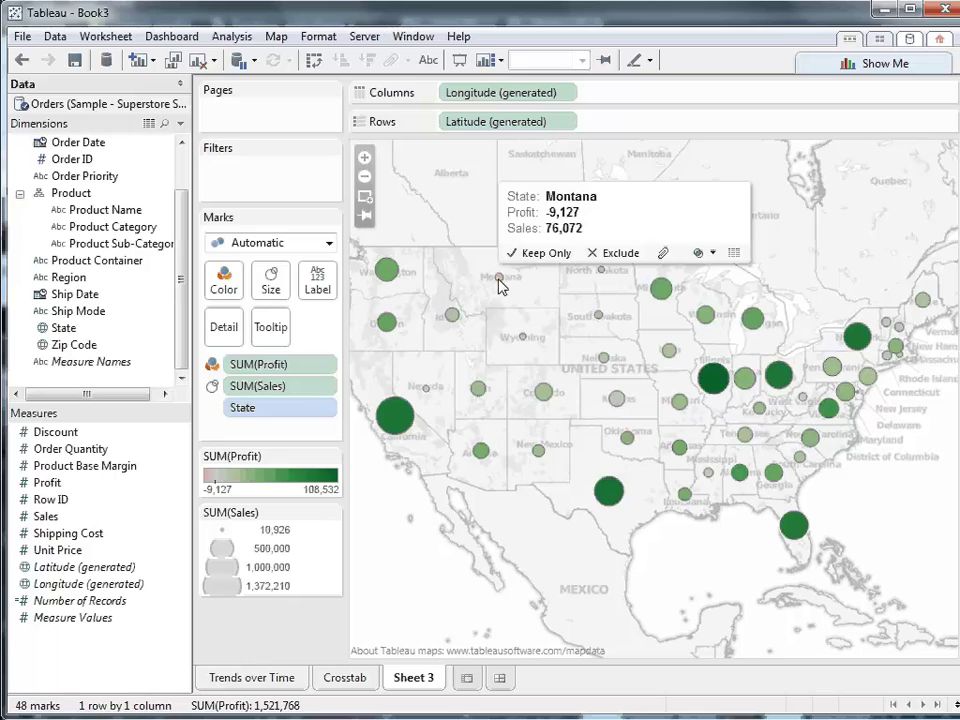
left_click(333, 458)
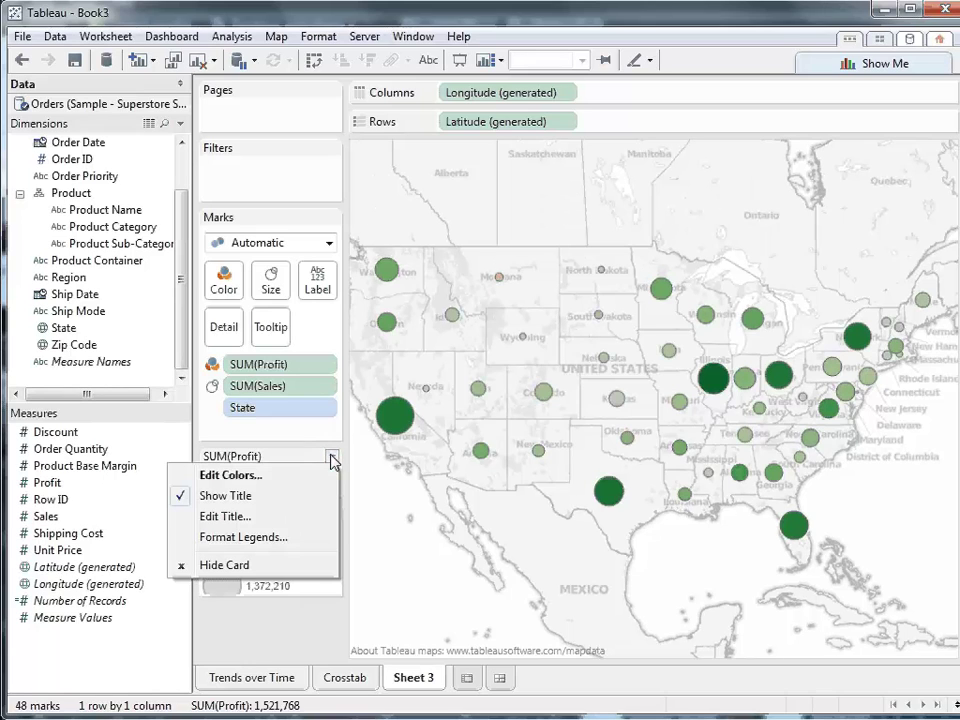
left_click(321, 475)
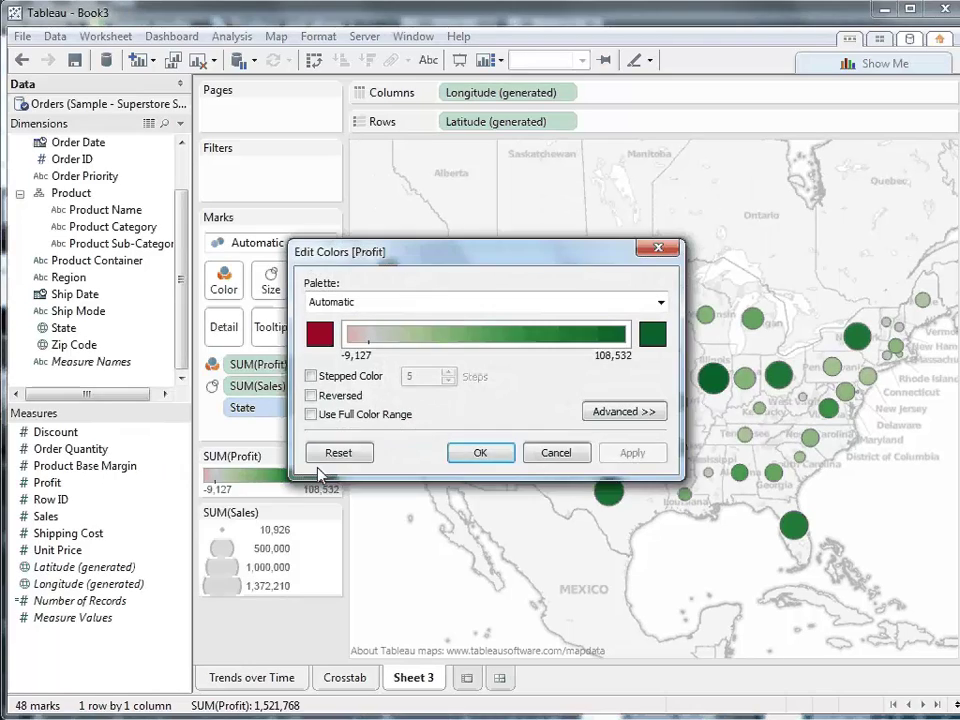
left_click(312, 377)
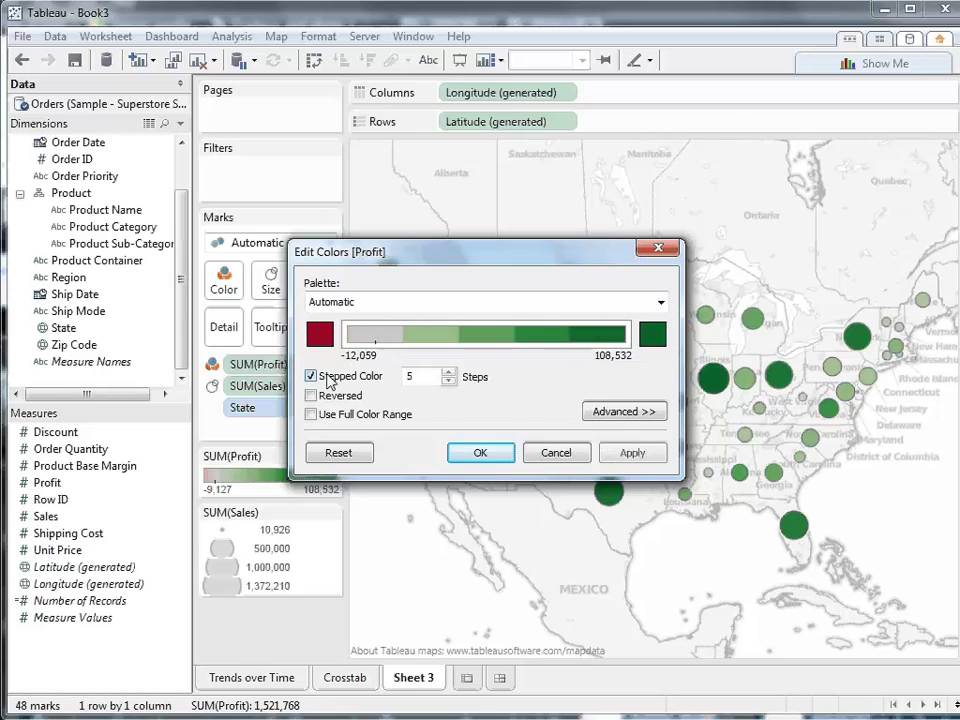
left_click(447, 372)
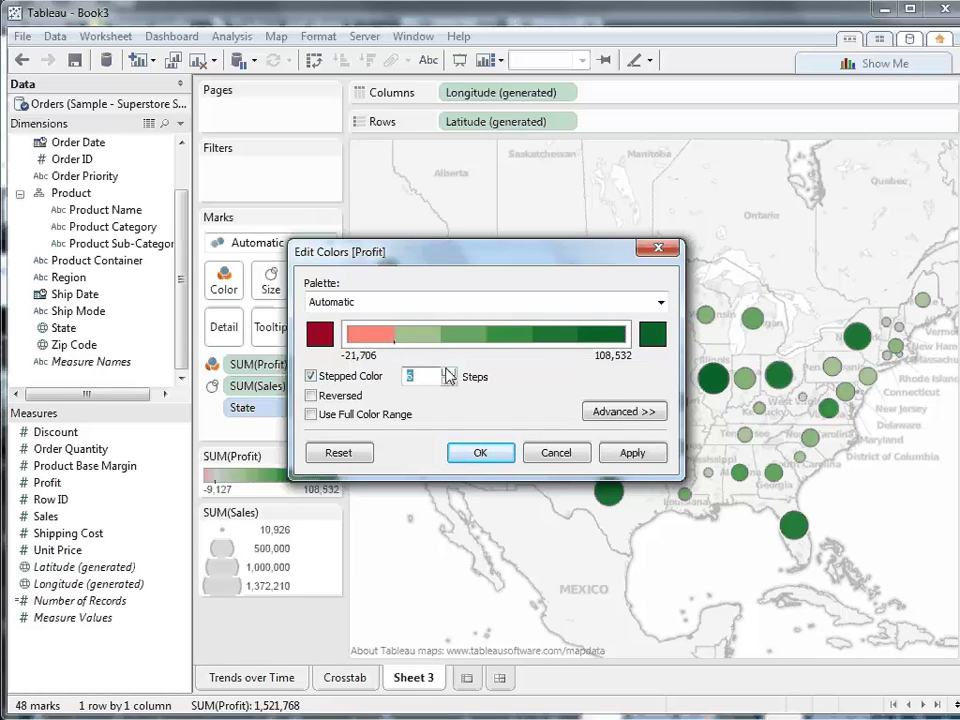
left_click(660, 303)
left_click(660, 303)
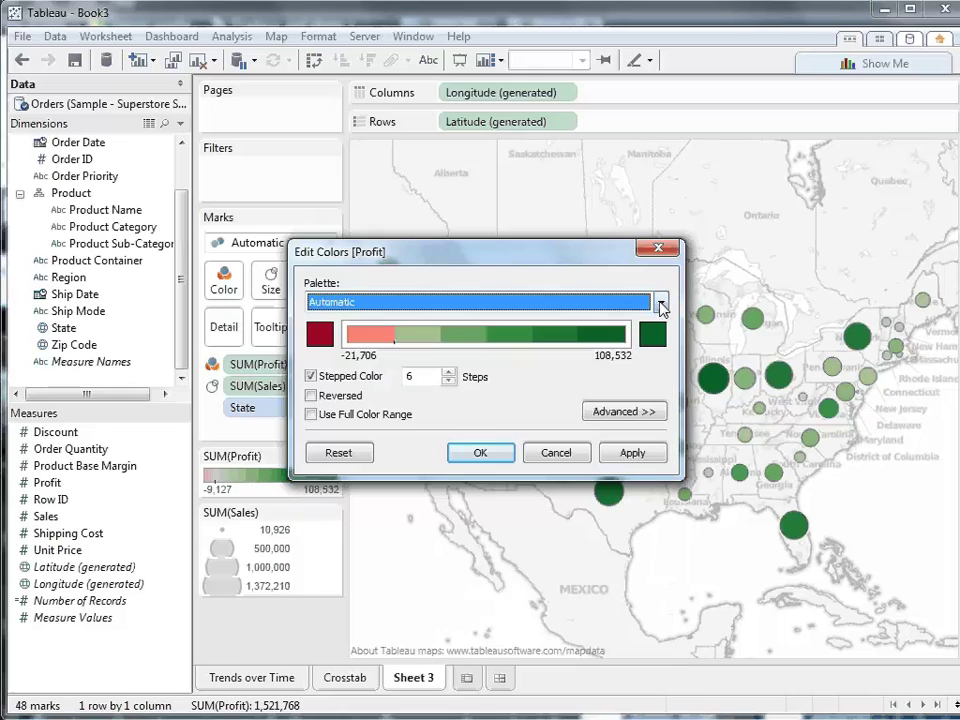
left_click(500, 456)
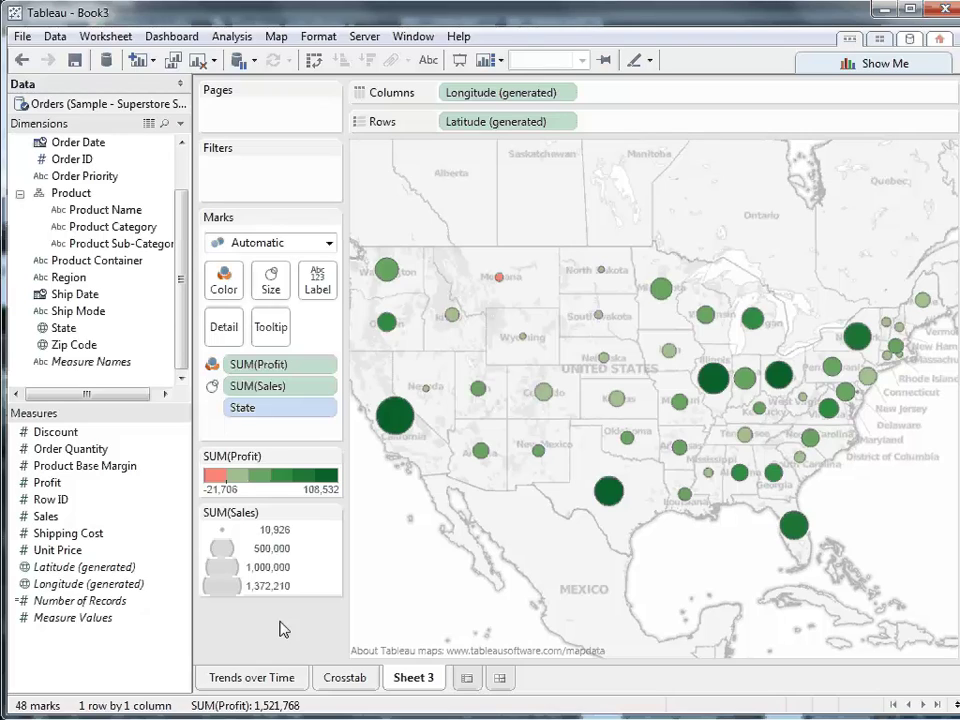
Step: Add Zip Code to the map's level of detail, inspect marks in the Northeast, and restore the full map view
left_click_drag(60, 344, 226, 325)
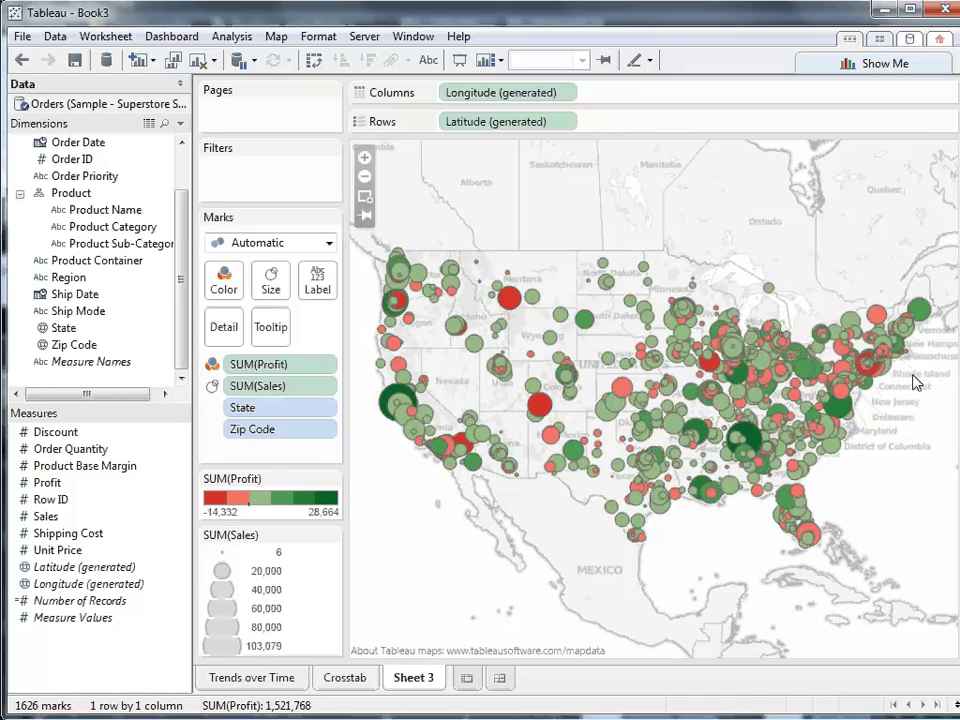
scroll(912, 380, "up", 3)
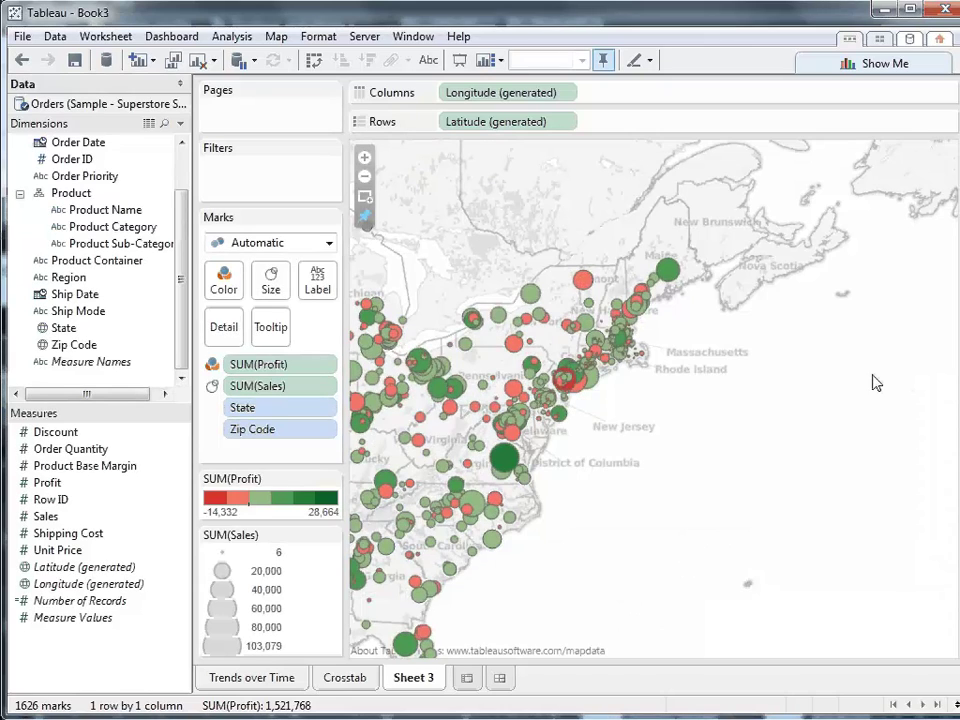
mouse_move(590, 285)
mouse_move(629, 318)
mouse_move(583, 390)
left_click(365, 218)
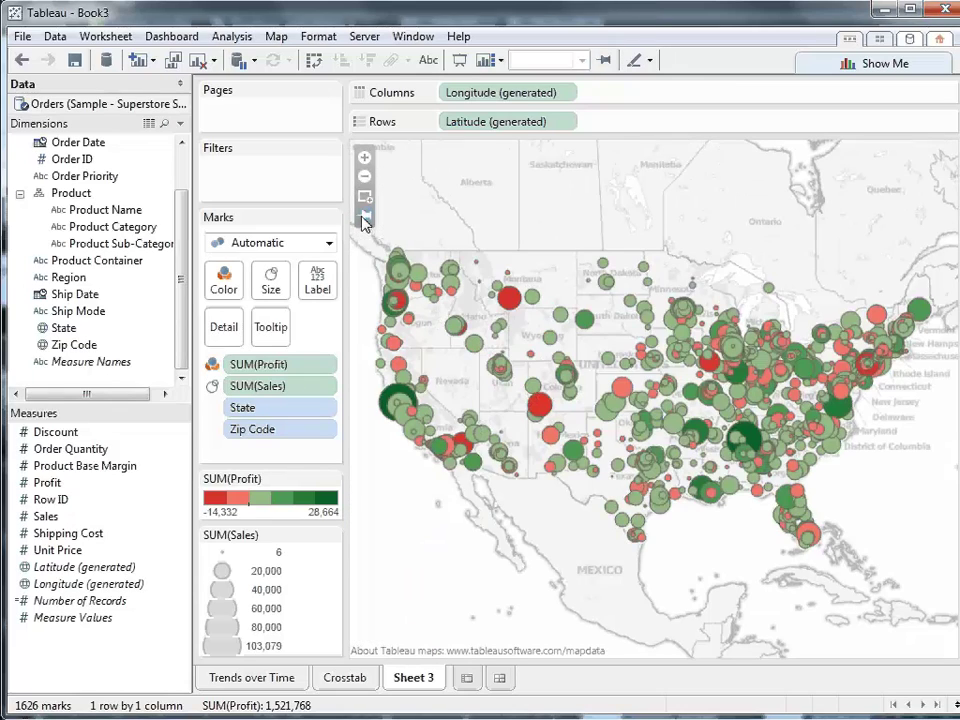
Step: Rename Sheet 3 as Profit by Zip Code
right_click(416, 683)
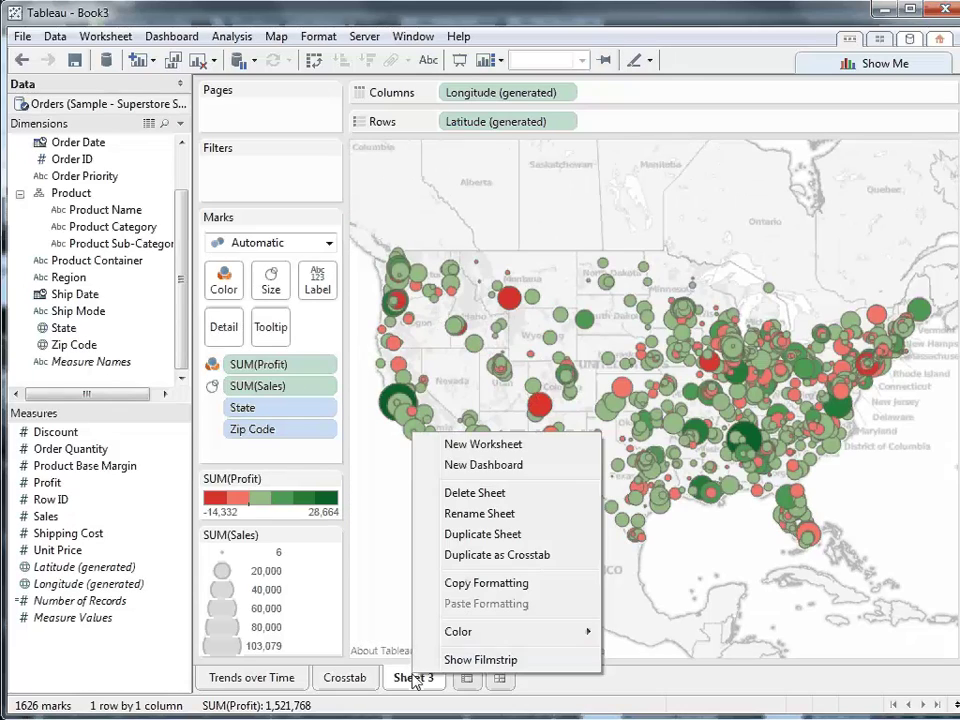
left_click(482, 514)
type("Prof")
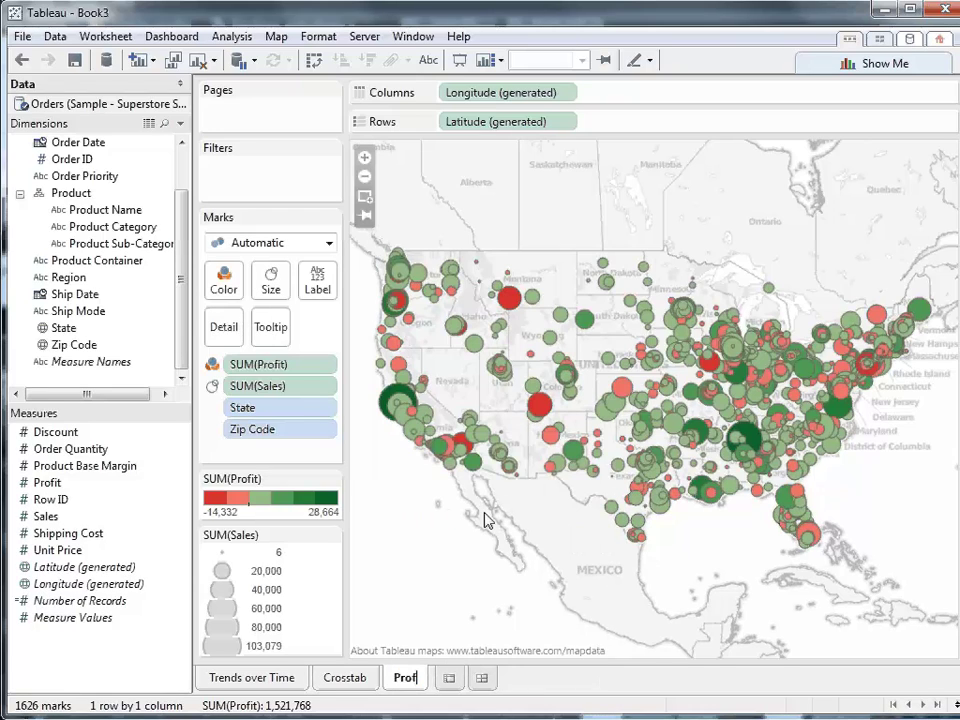
type("it by Z")
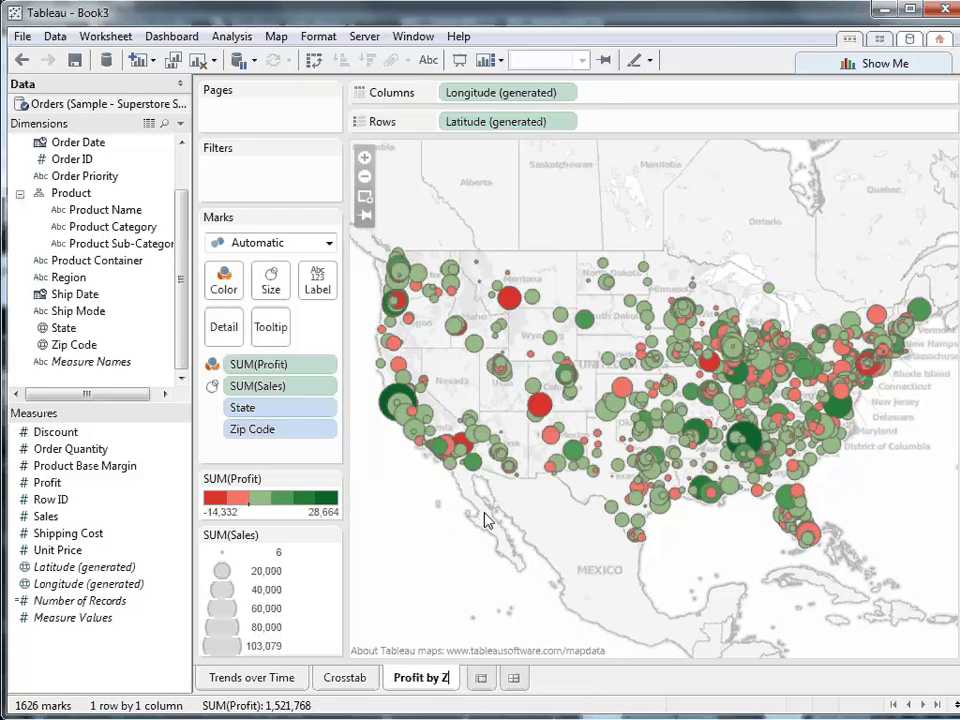
type("ip Code")
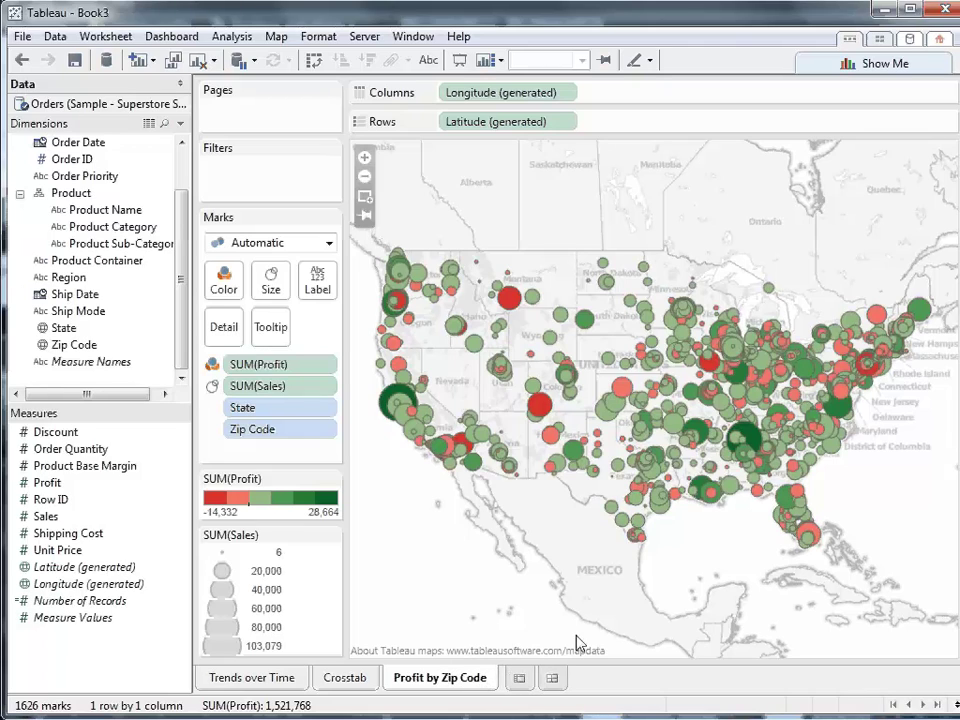
key("Return")
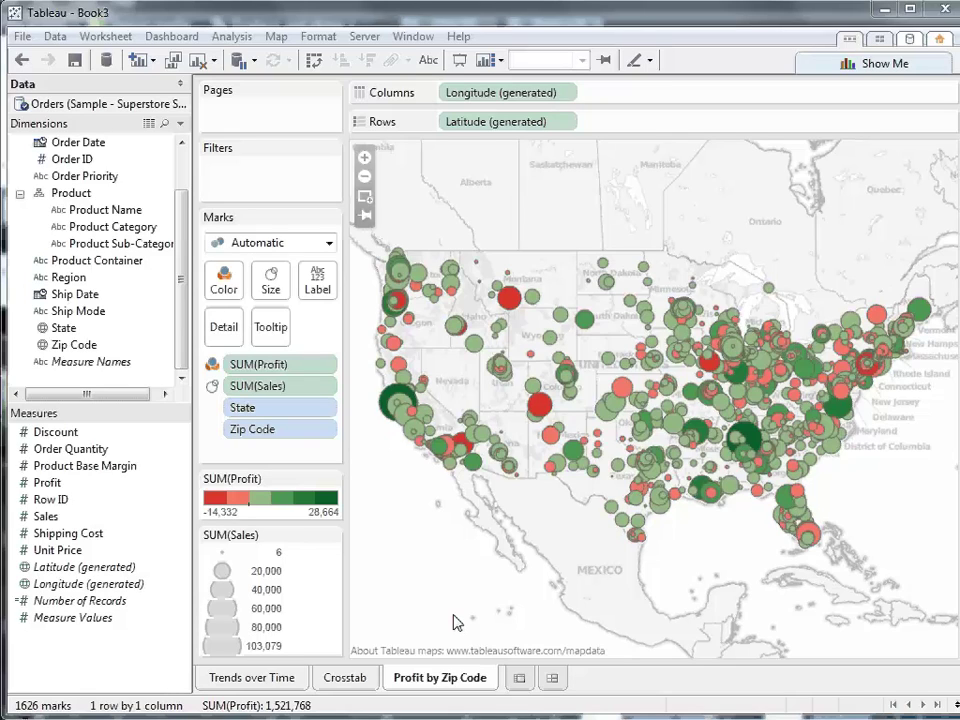
Step: Add a new worksheet and use Show Me to build a horizontal bar chart of Profit by Product Category
left_click(520, 679)
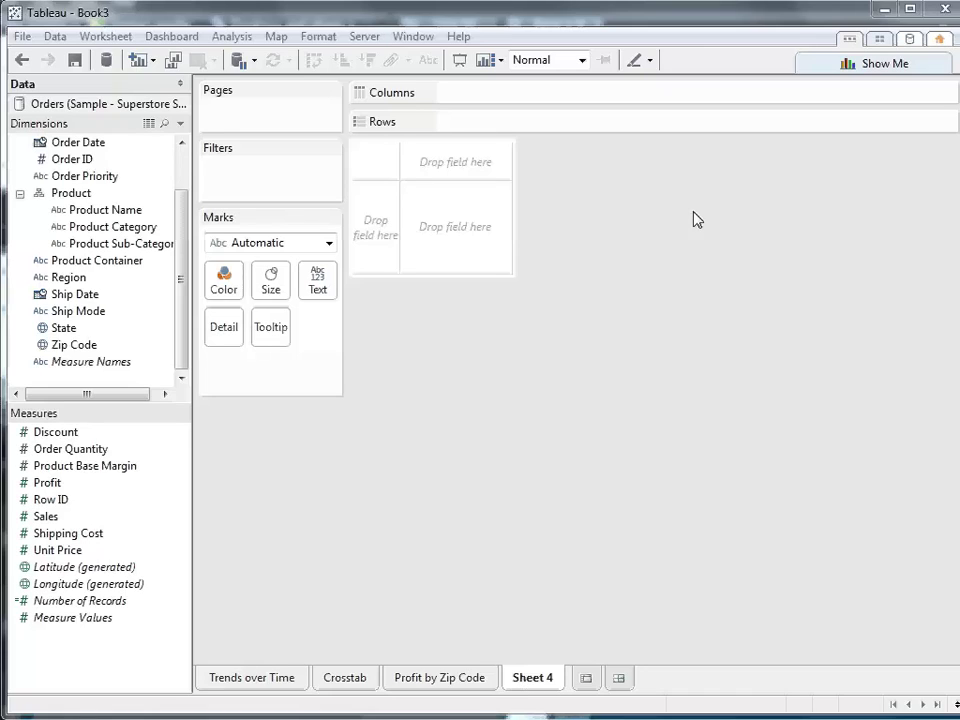
left_click(891, 68)
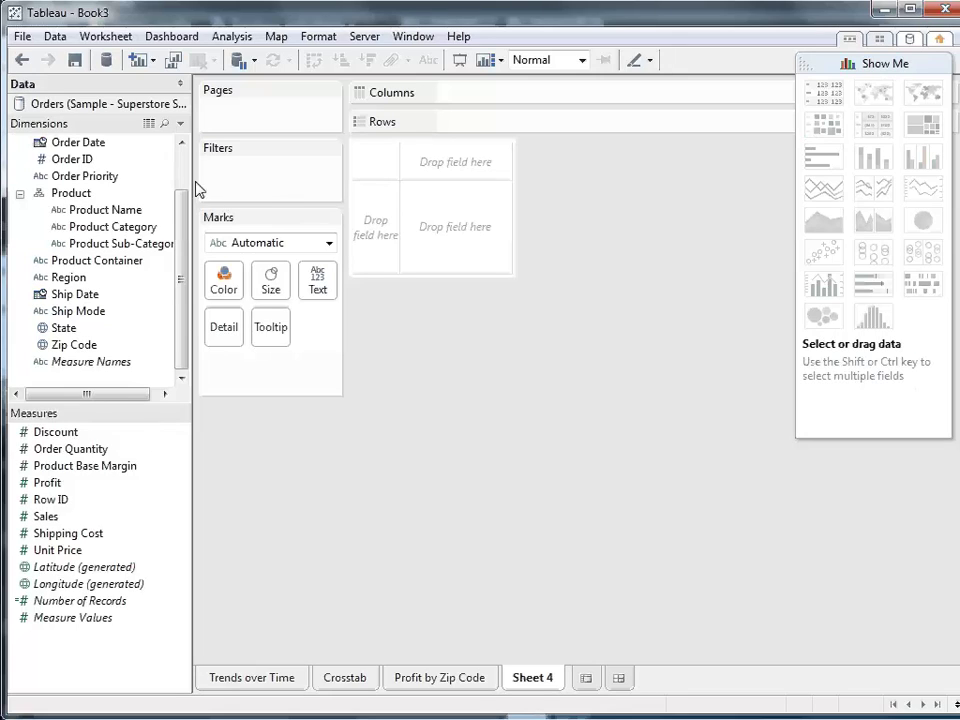
left_click(138, 228)
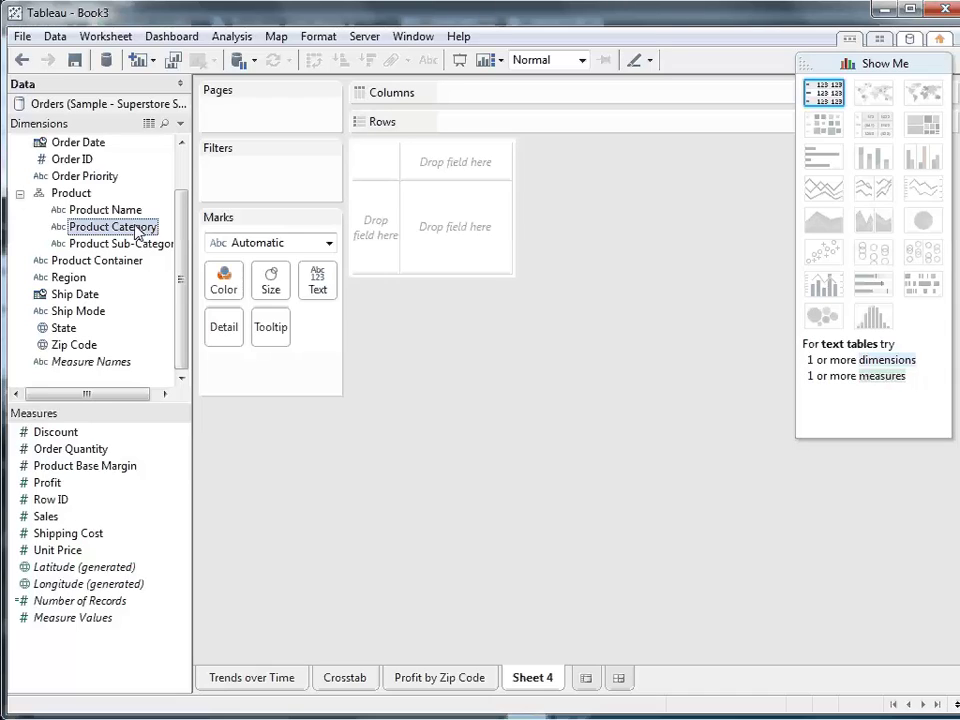
left_click(48, 483, "ctrl")
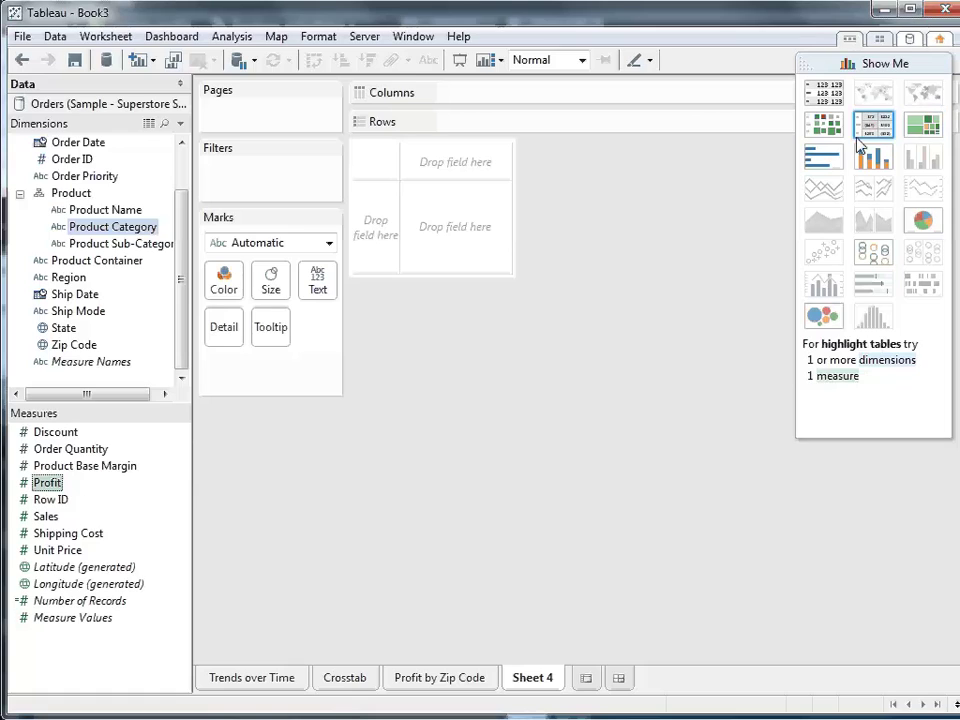
left_click(820, 158)
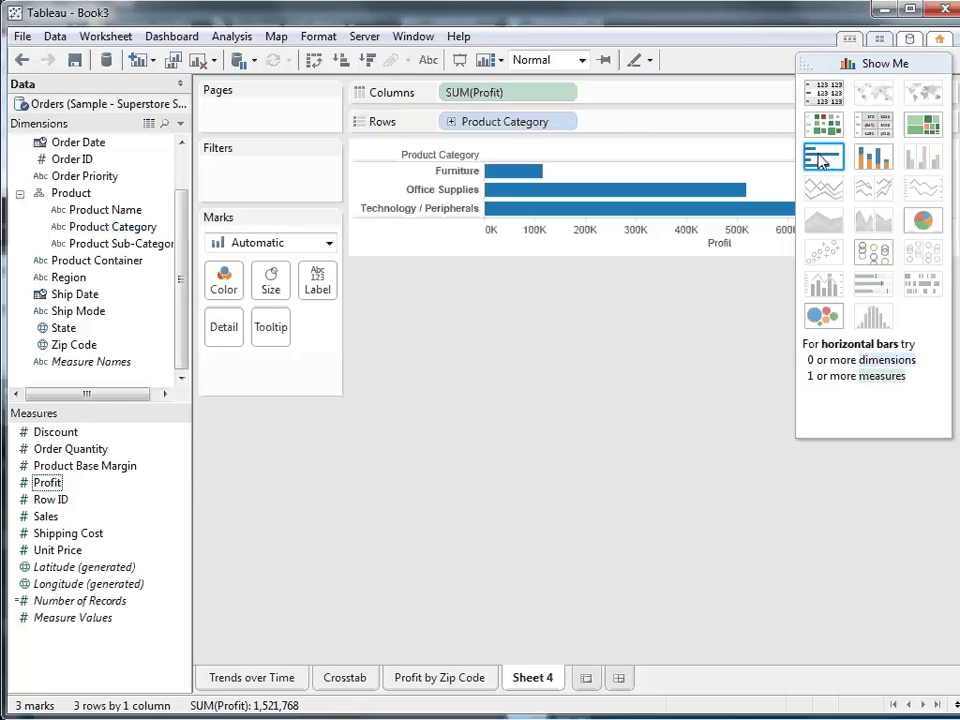
left_click(877, 66)
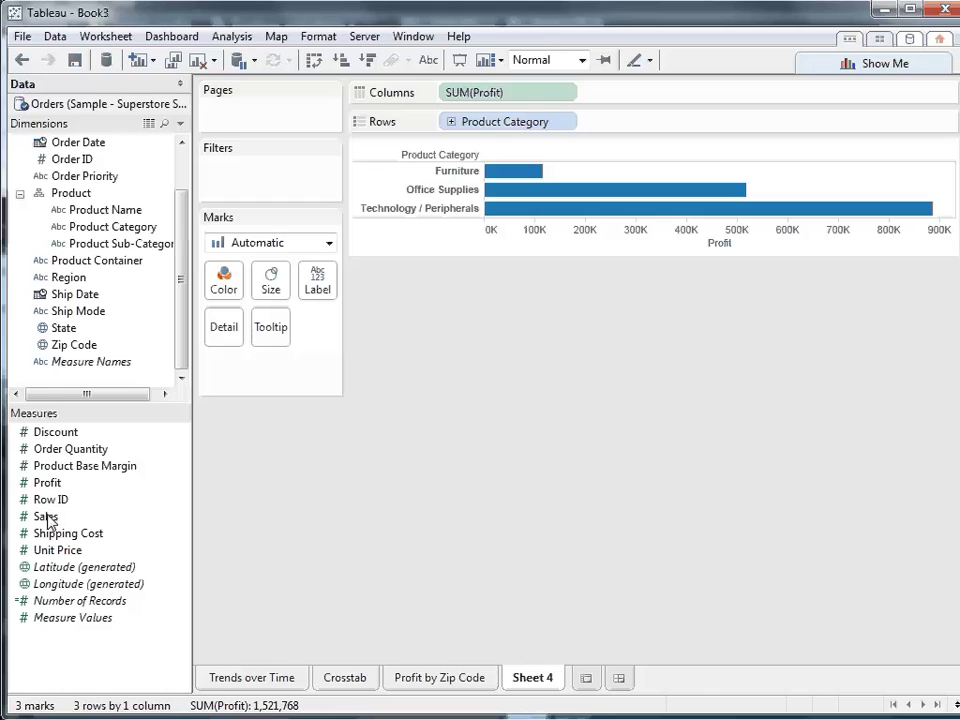
Step: Replace Profit with Sales as the bar length measure and color the bars by Profit
left_click_drag(45, 516, 447, 100)
left_click_drag(591, 92, 600, 207)
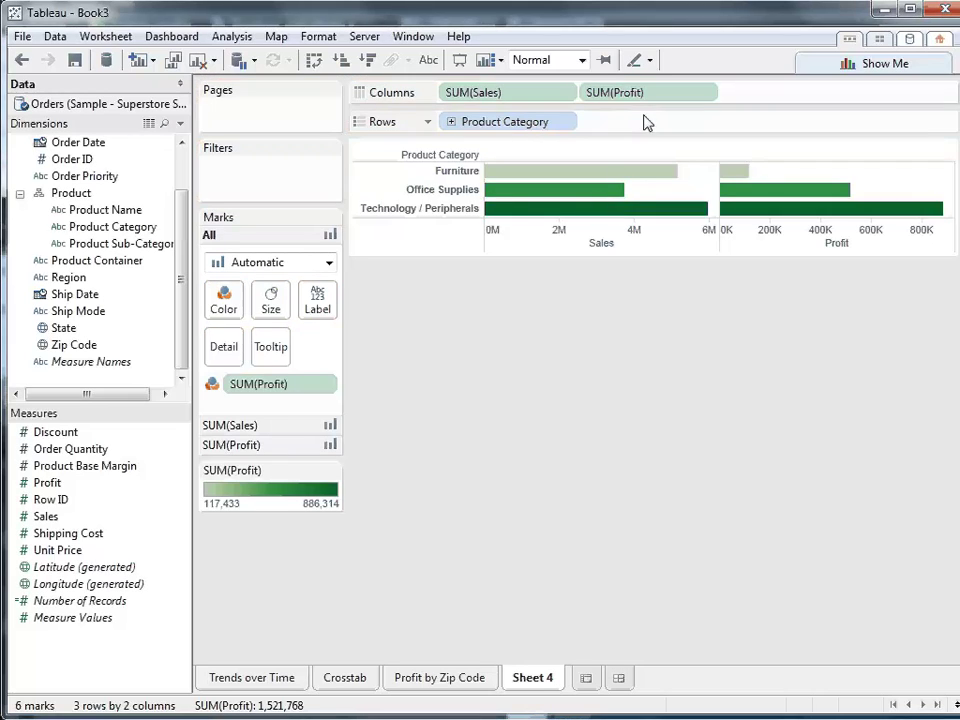
left_click_drag(656, 101, 450, 535)
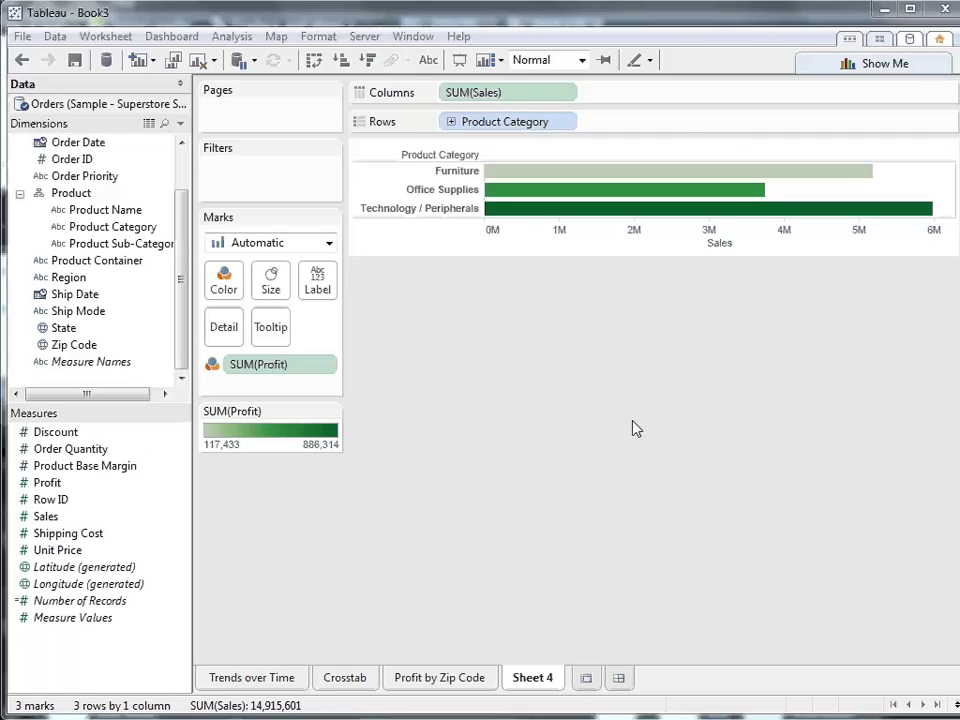
Step: Split the bars into columns by Region and drill Product Category down to Product Sub-Category
mouse_move(76, 282)
left_mouse_down()
mouse_move(545, 96)
mouse_move(909, 96)
mouse_move(645, 114)
mouse_move(643, 103)
left_mouse_up()
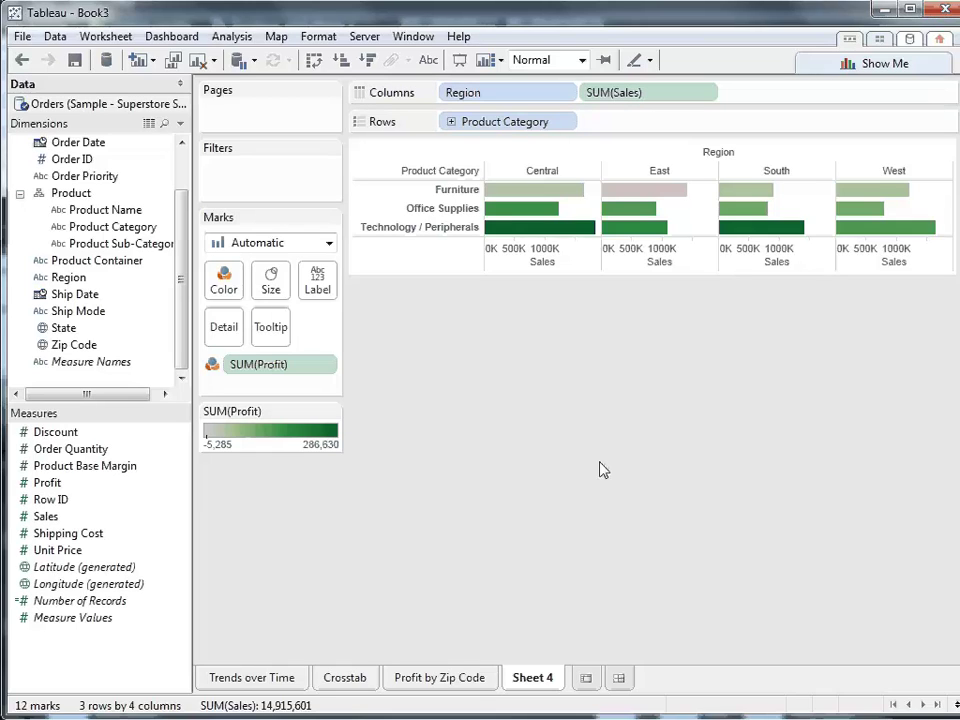
mouse_move(657, 191)
left_click(451, 121)
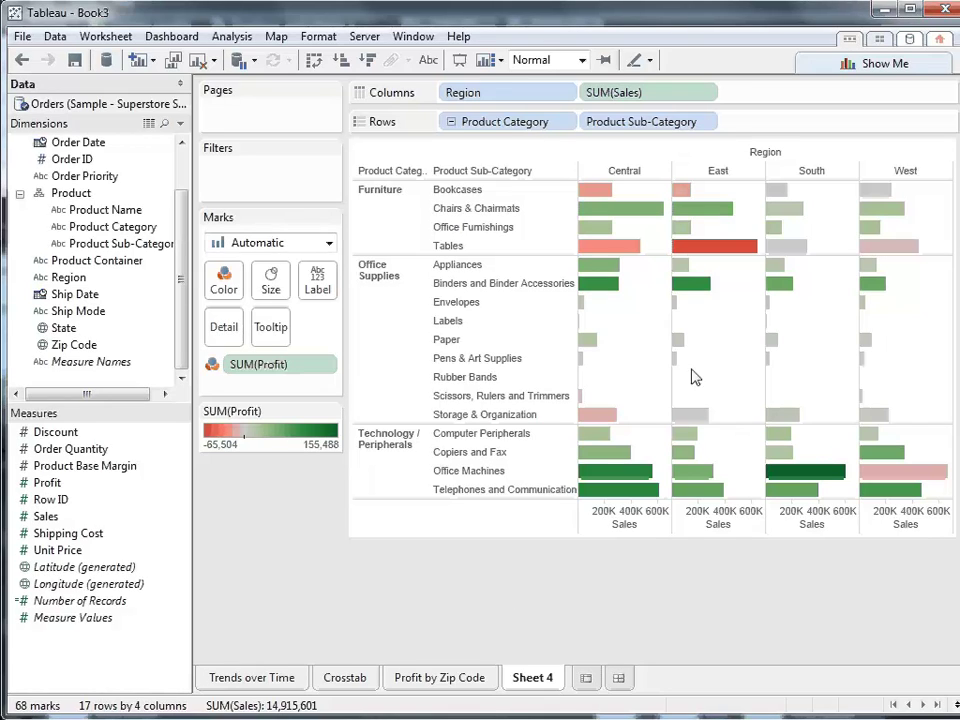
mouse_move(724, 255)
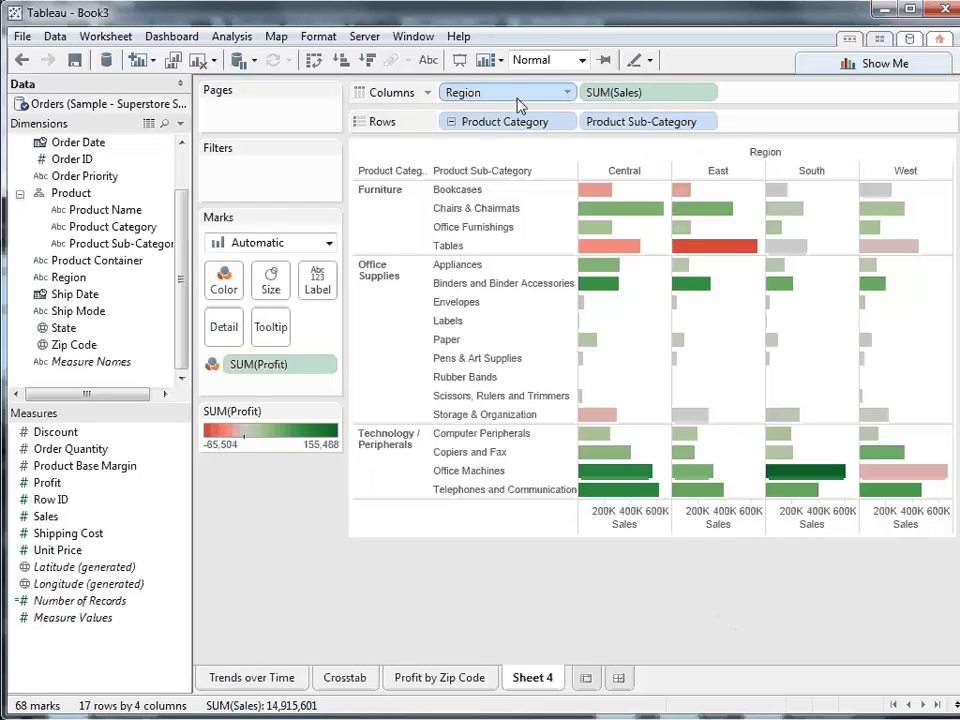
Step: Move Region to the rows ahead of Product Category and hide the Product Category header
left_click_drag(519, 105, 440, 130)
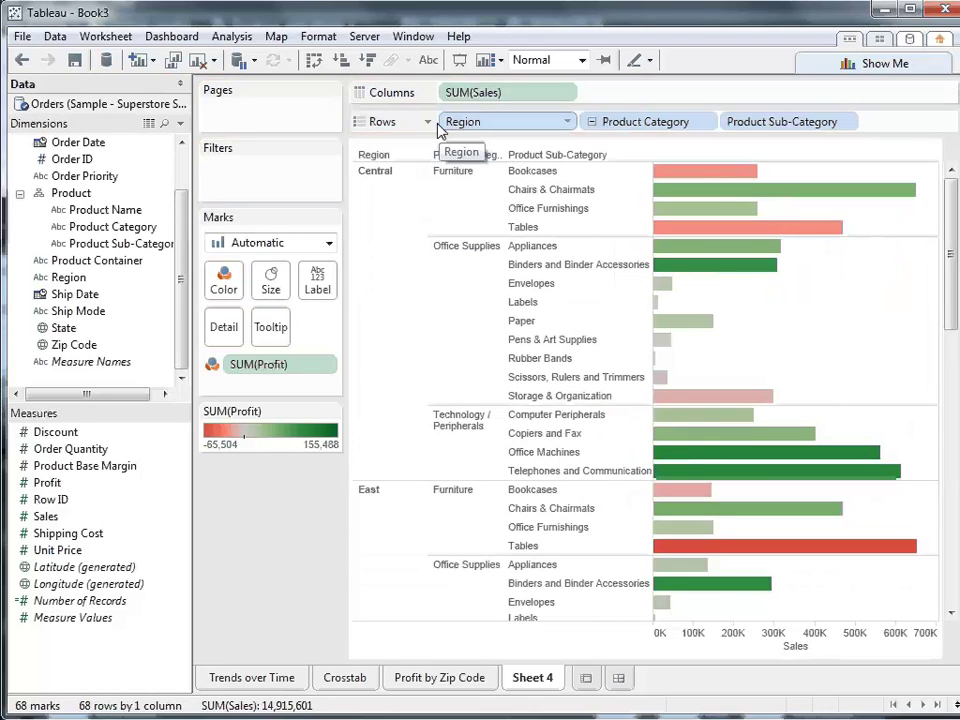
left_click(709, 122)
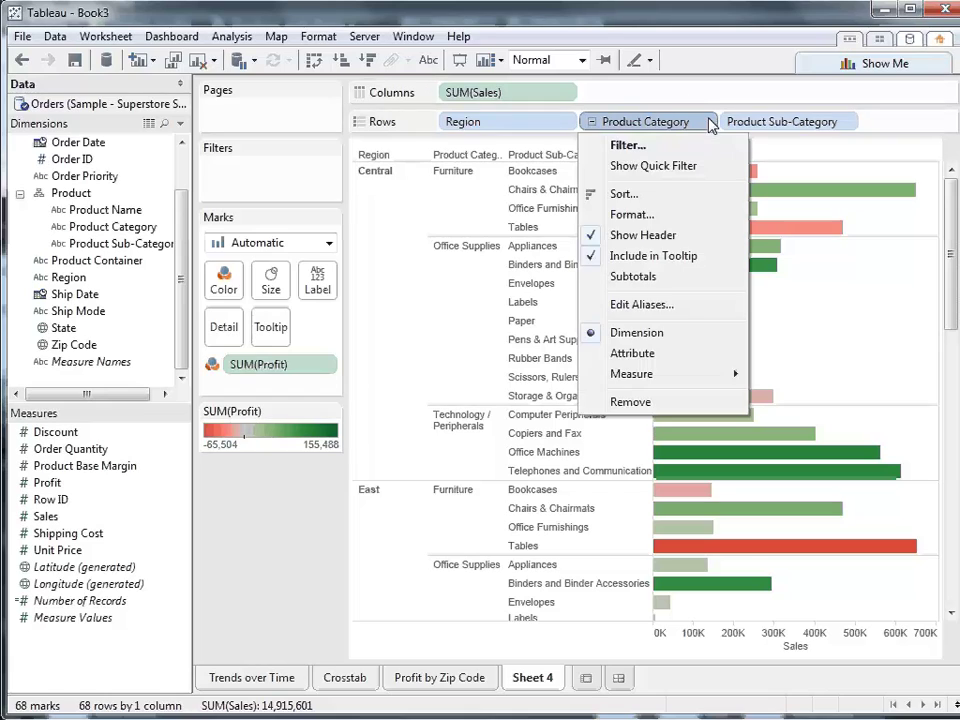
left_click(648, 236)
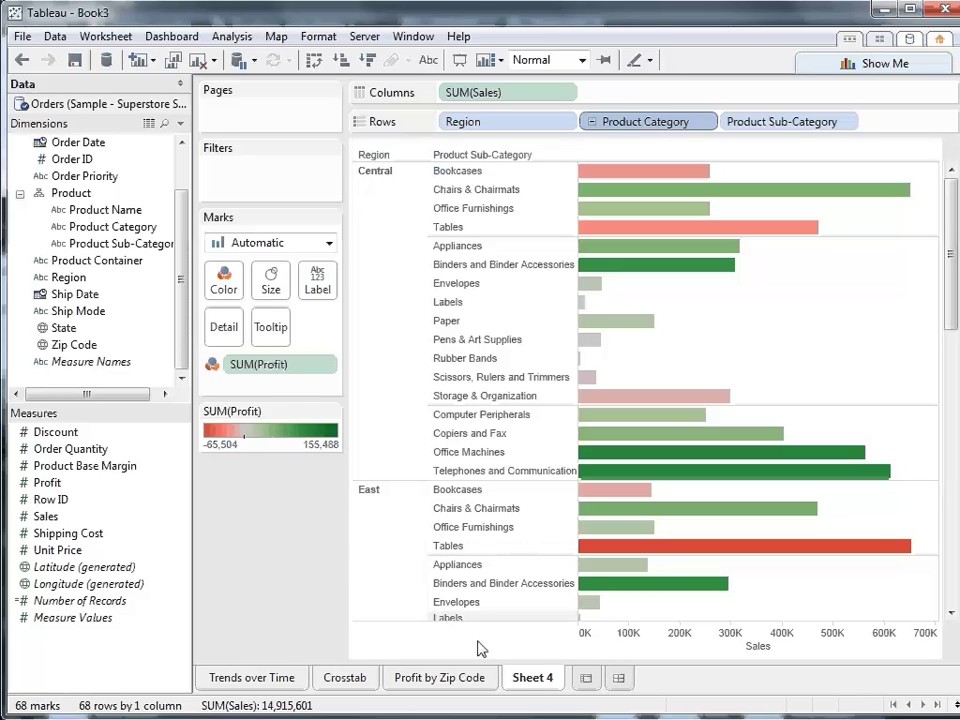
Step: Rename the regional product bar chart sheet as Profit by Category
right_click(529, 679)
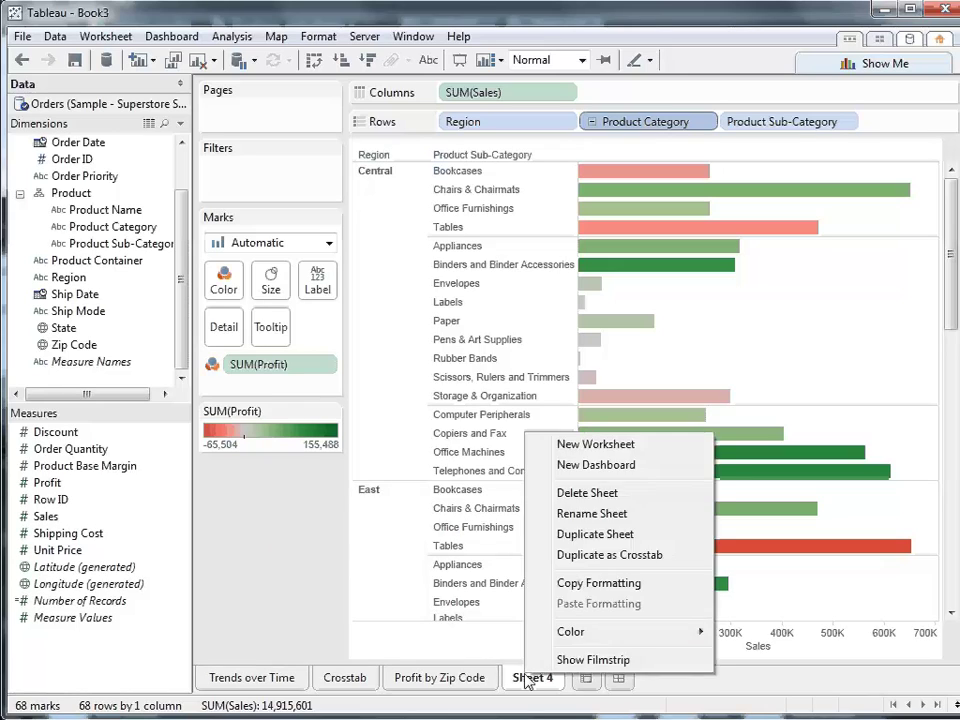
left_click(580, 514)
type("Pro")
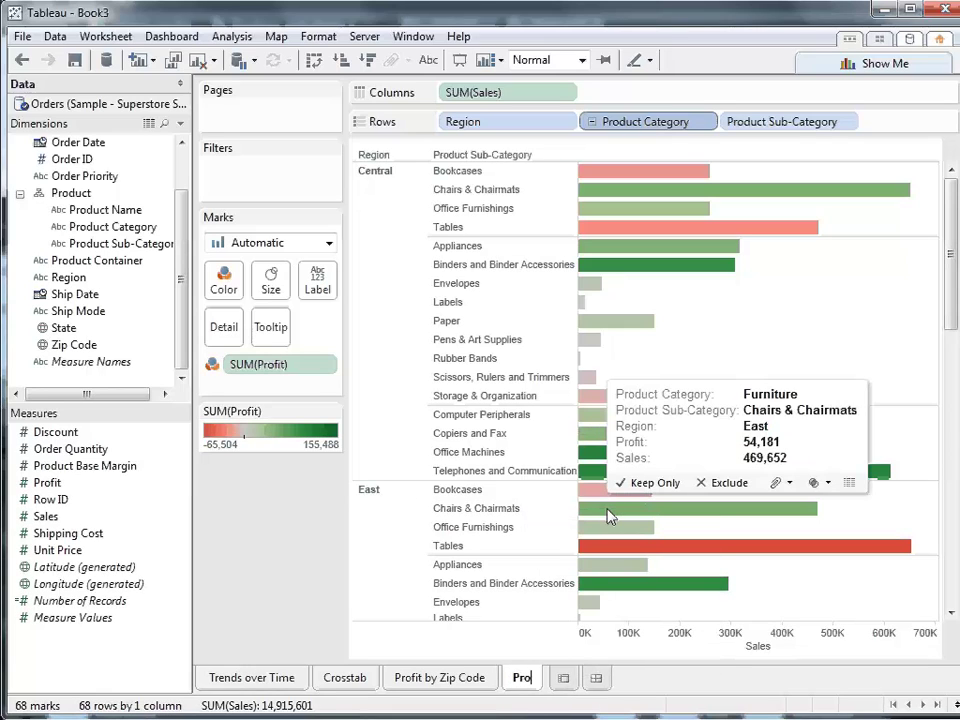
type("fit by Category")
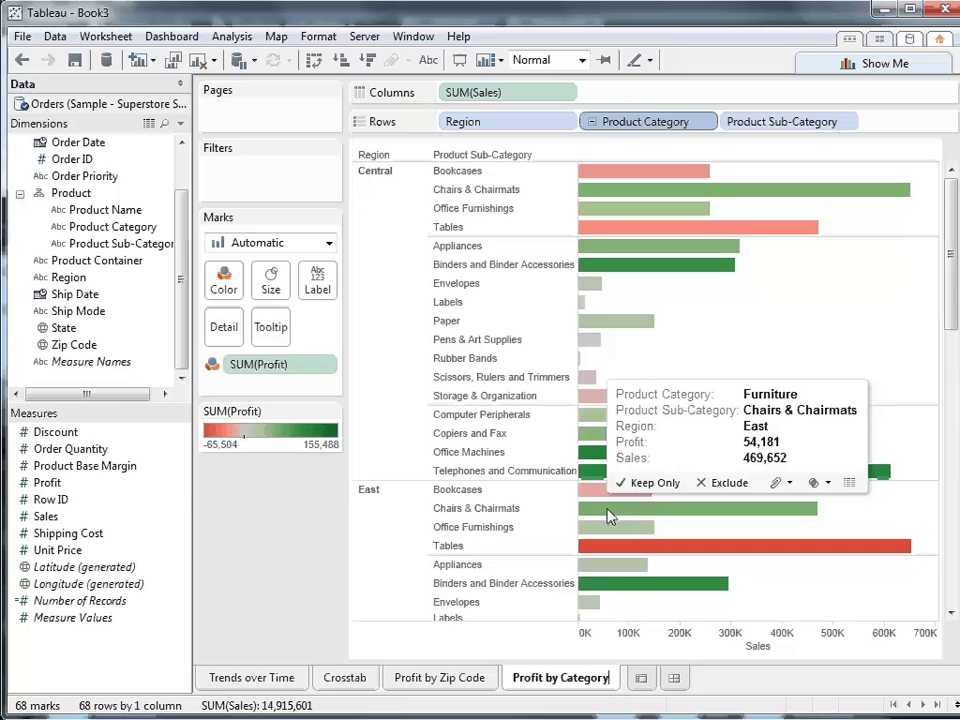
Step: Add a new worksheet and connect the workbook to the COGS.csv text file as a second data source
left_click(641, 677)
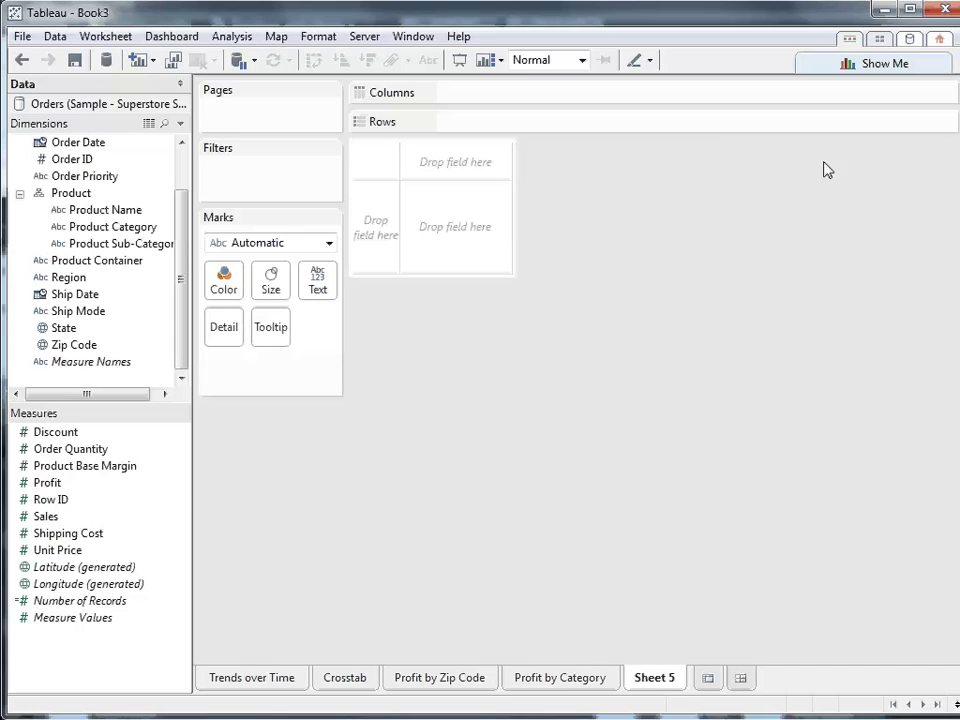
left_click(907, 44)
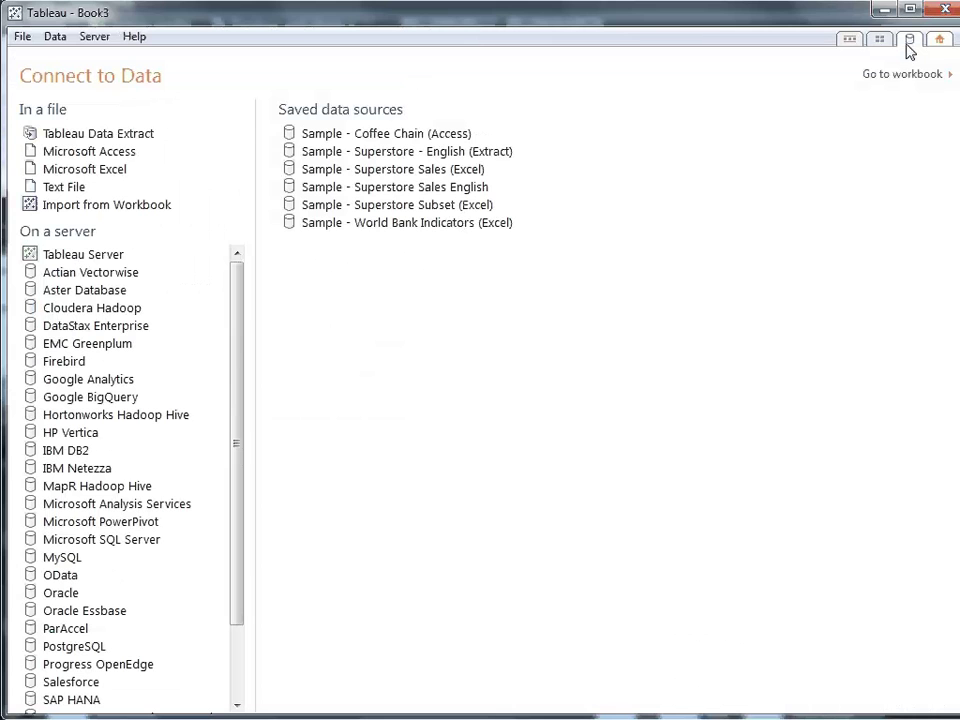
left_click(64, 187)
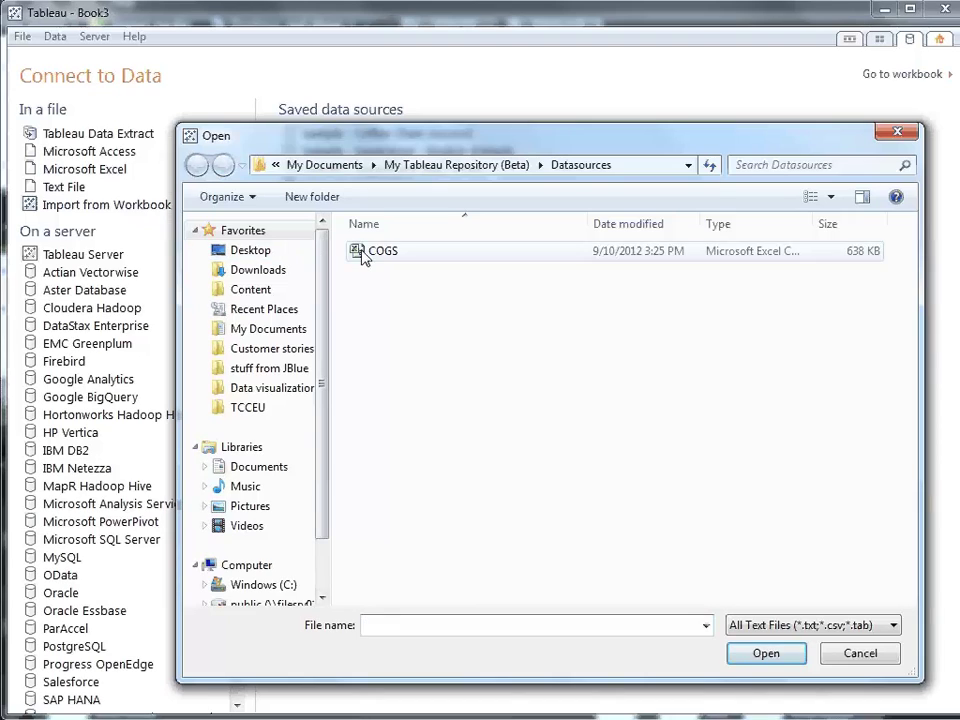
left_click(365, 252)
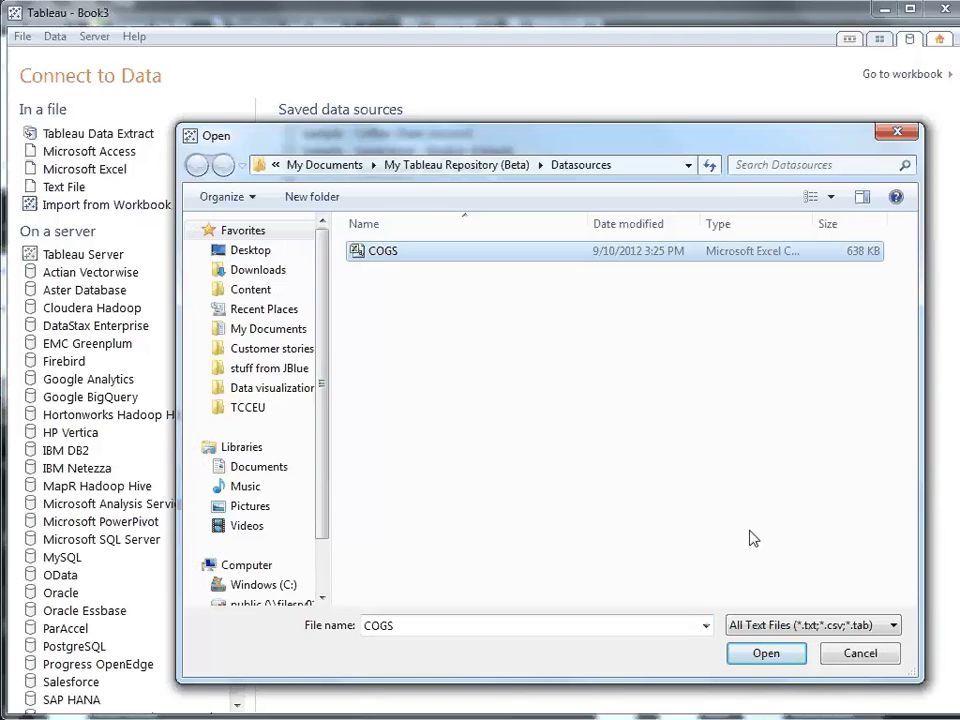
left_click(766, 652)
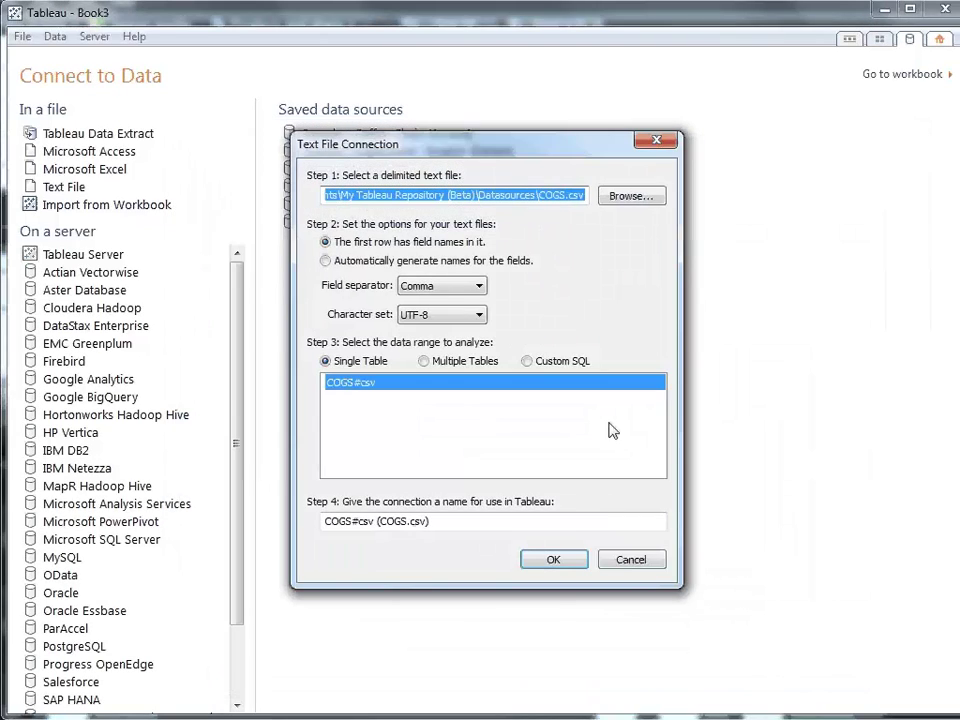
left_click(555, 560)
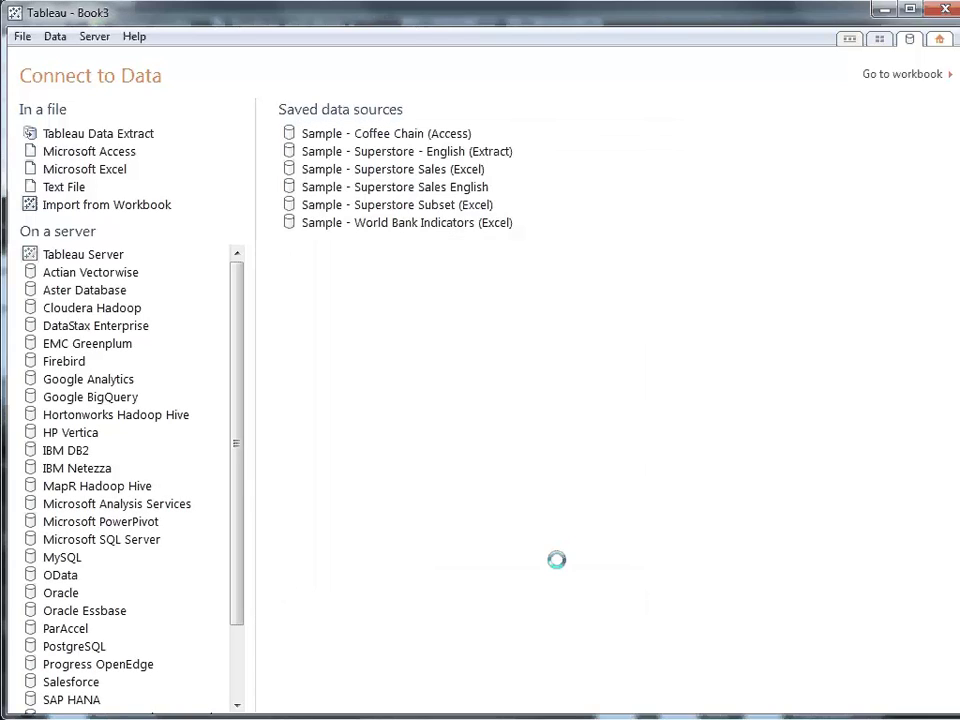
left_click(467, 298)
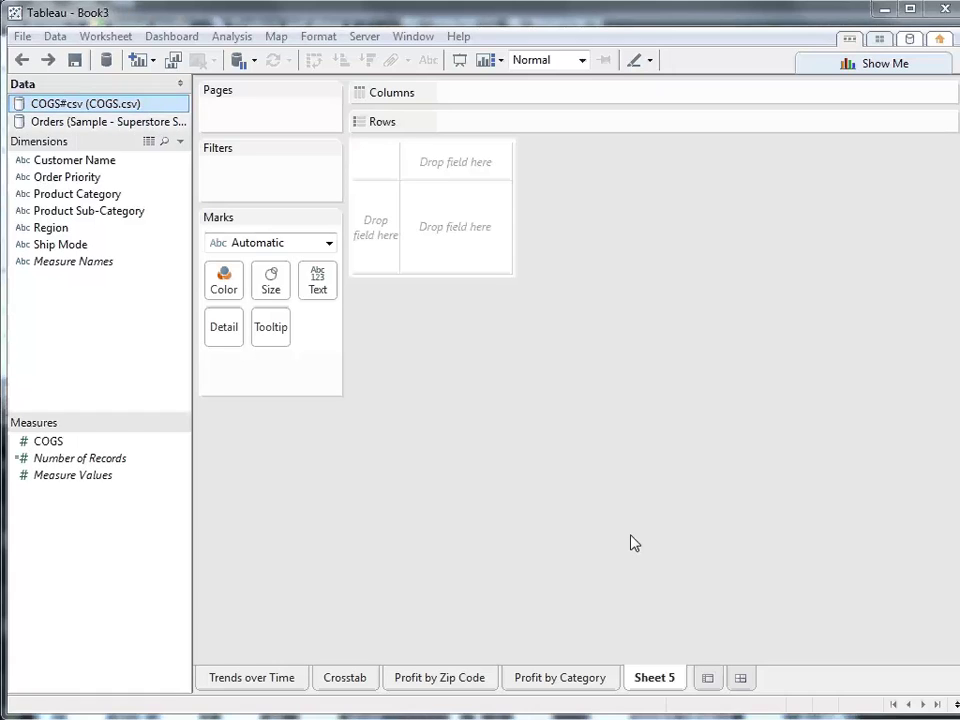
Step: Plot Profit in columns by Product Category in rows from the Orders source, and add COGS from the COGS.csv source to the rows
left_click(124, 123)
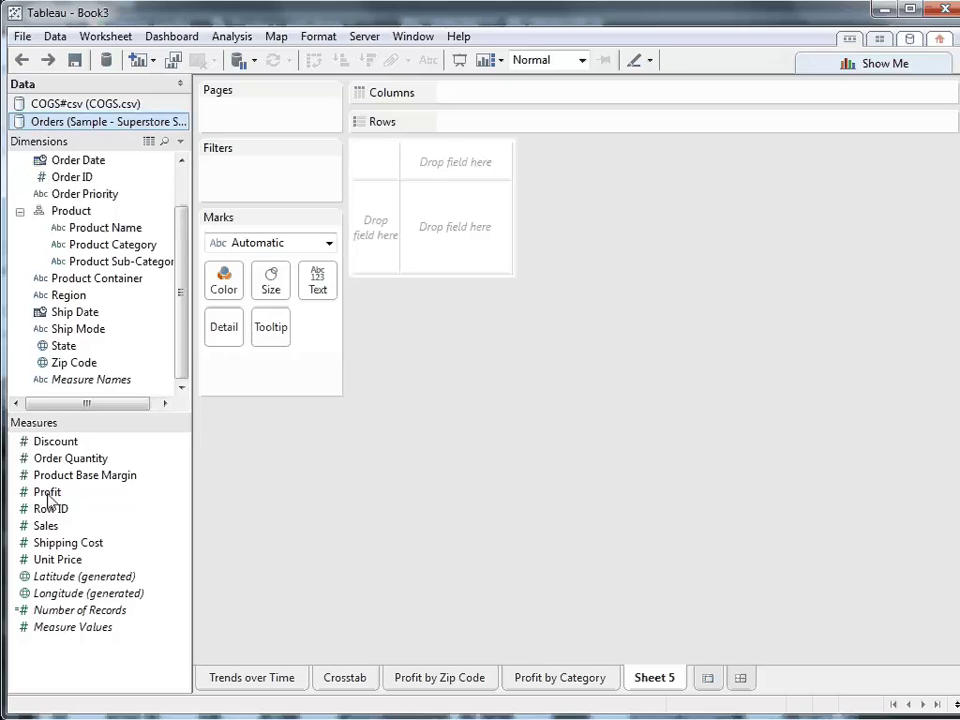
left_click_drag(50, 492, 464, 96)
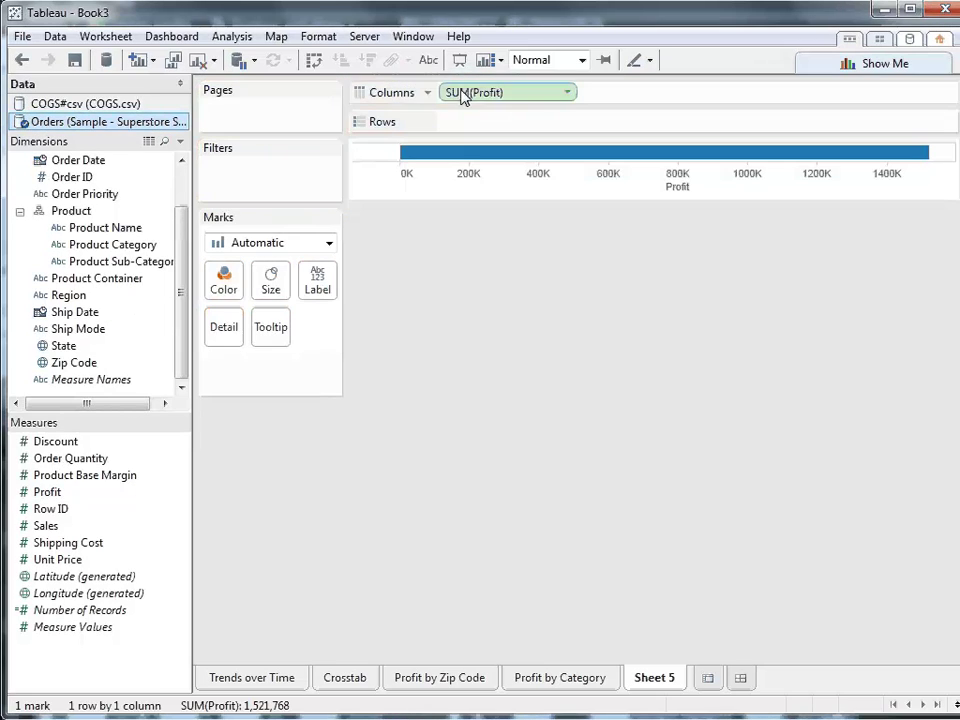
left_click_drag(122, 248, 520, 130)
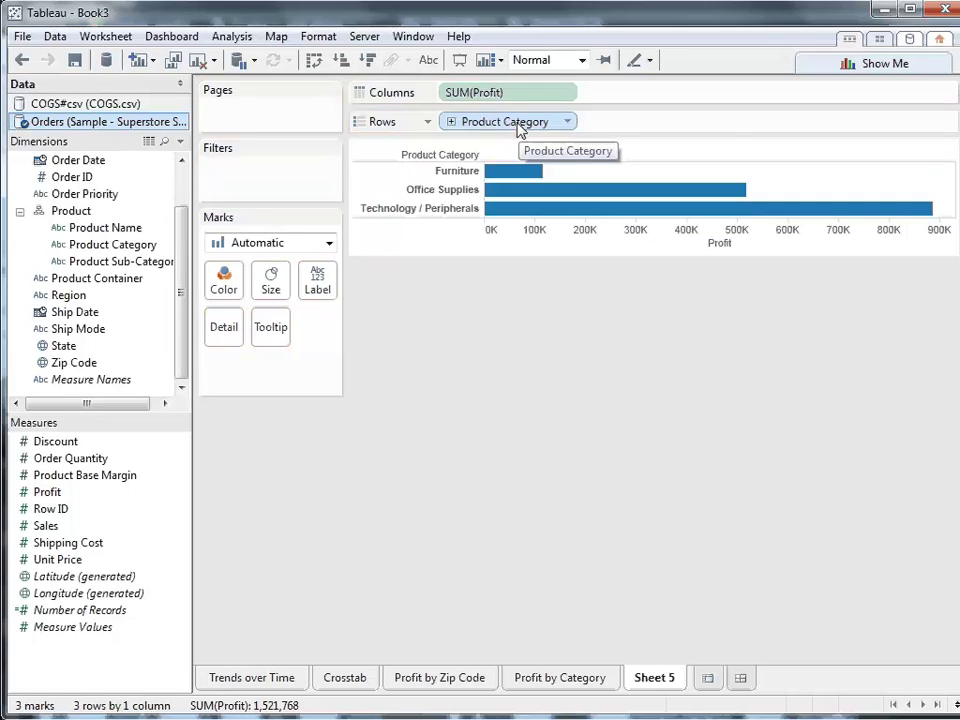
left_click(79, 106)
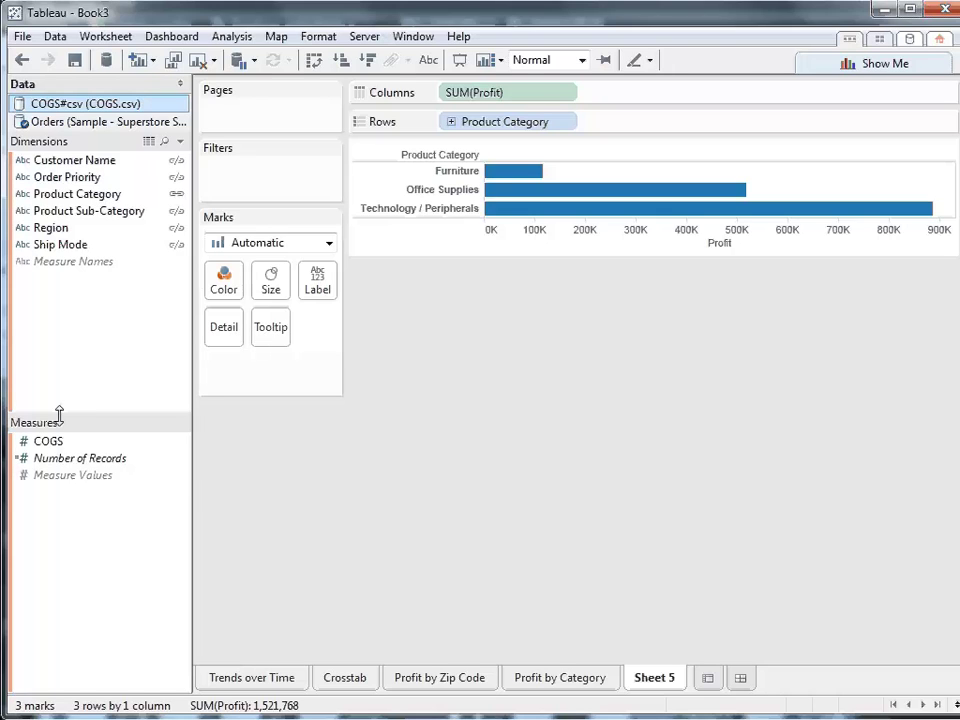
left_click_drag(52, 447, 611, 133)
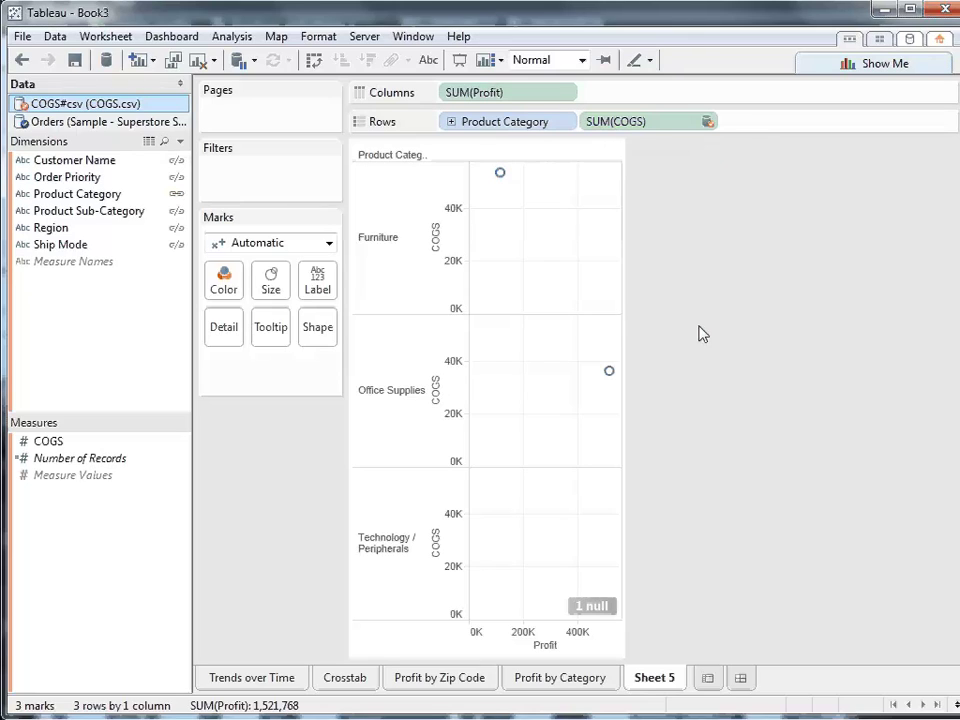
Step: Use Product Category as mark detail drilled down to Product Sub-Category, and swap the COGS and Profit axes
left_click_drag(504, 122, 229, 326)
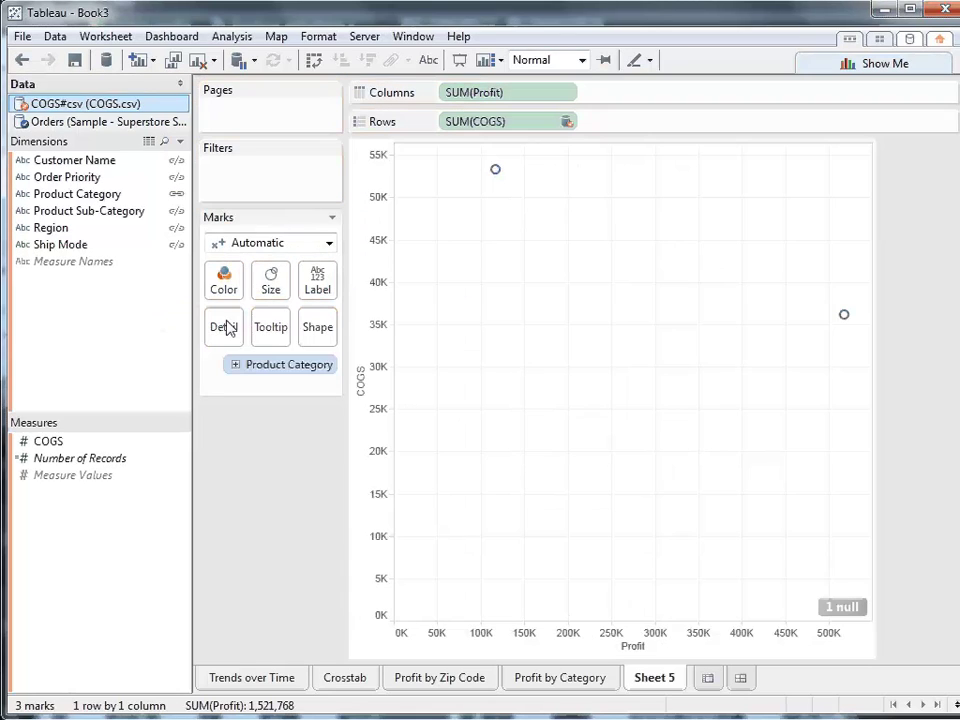
left_click(236, 365)
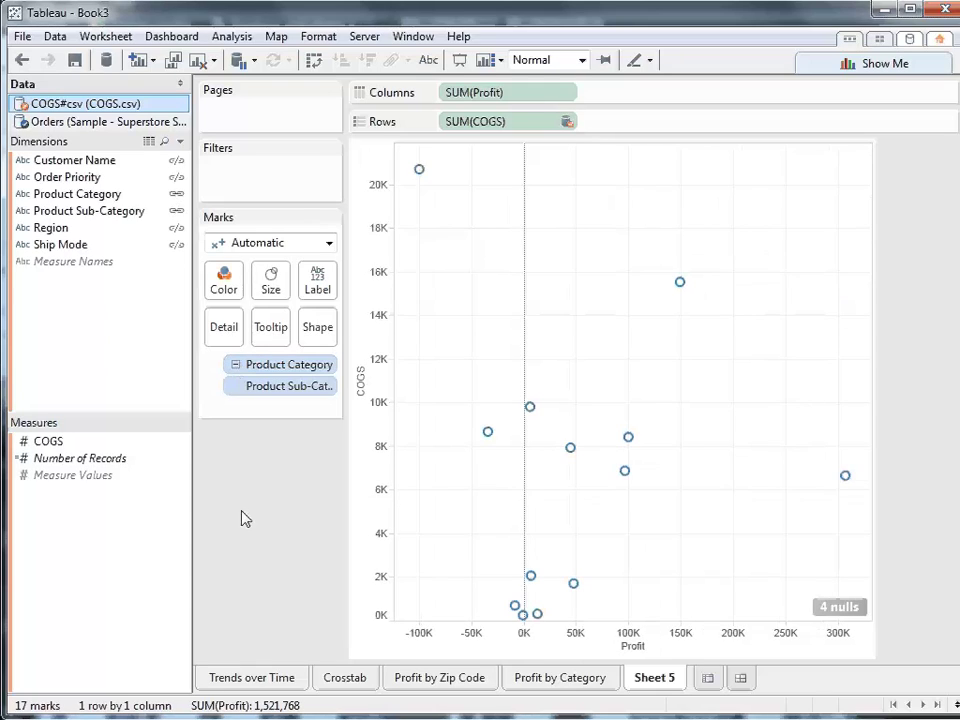
left_click(313, 62)
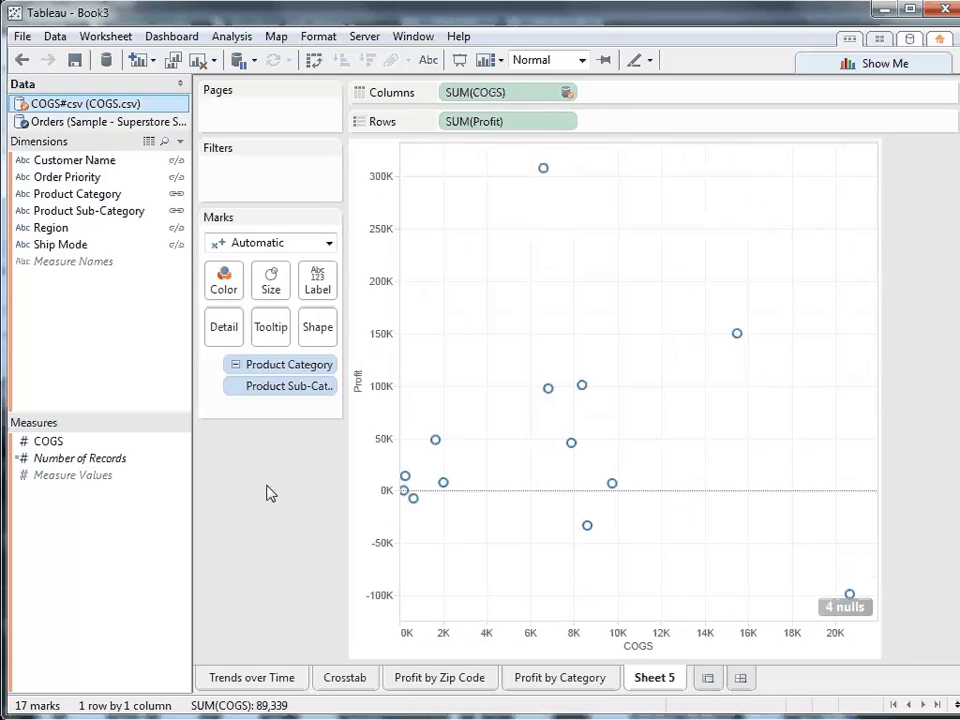
Step: Show trend lines on the COGS versus Profit scatter plot and color the marks by Region from the Orders source
right_click(422, 362)
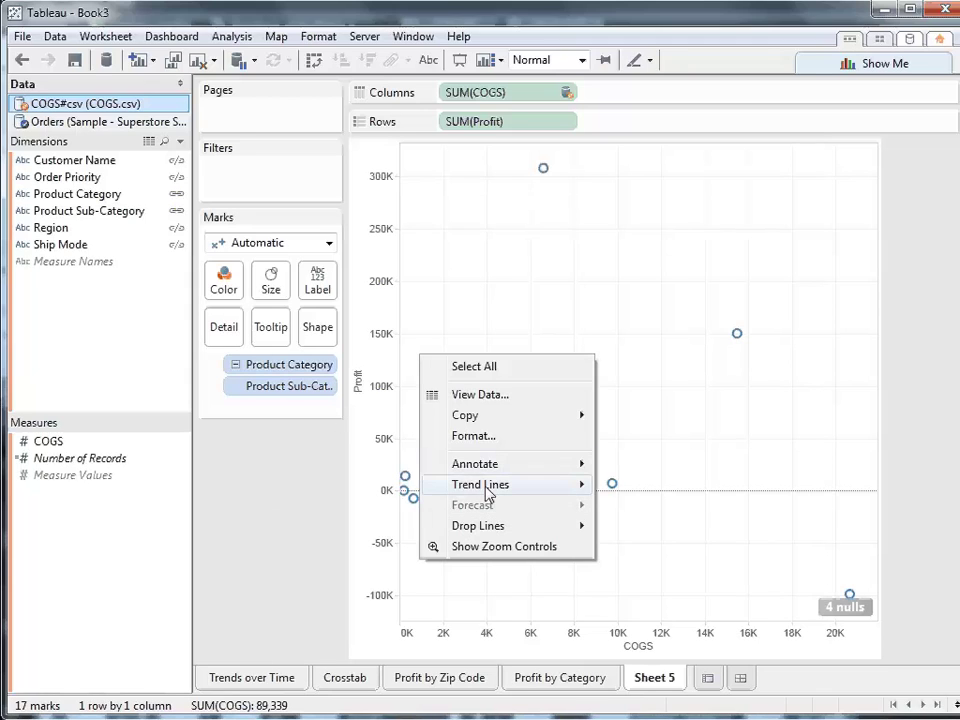
mouse_move(489, 490)
left_click(622, 487)
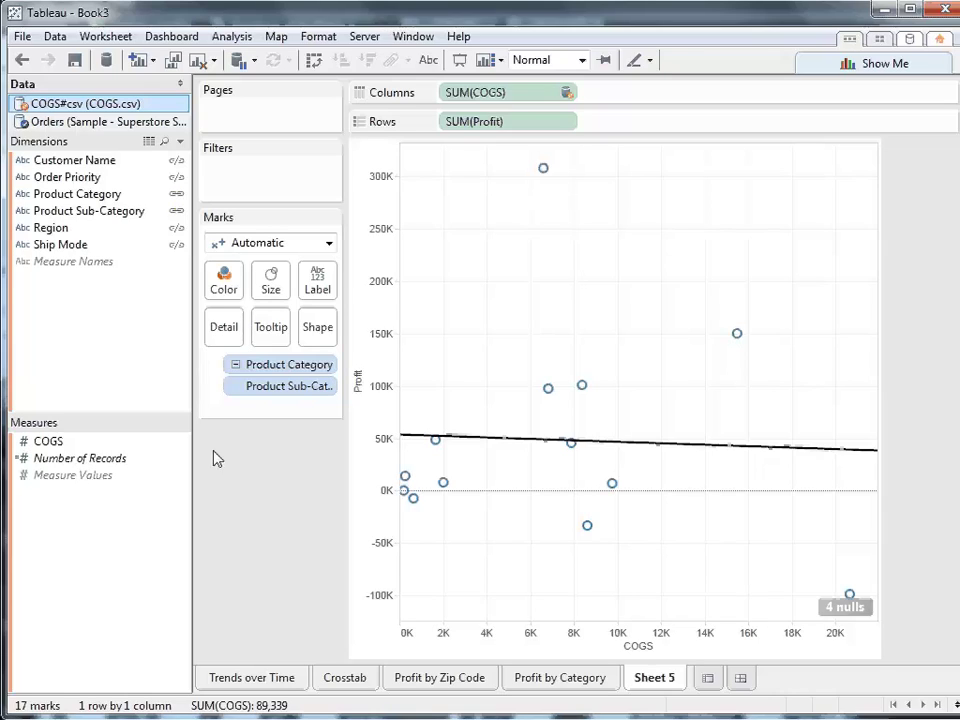
left_click(90, 122)
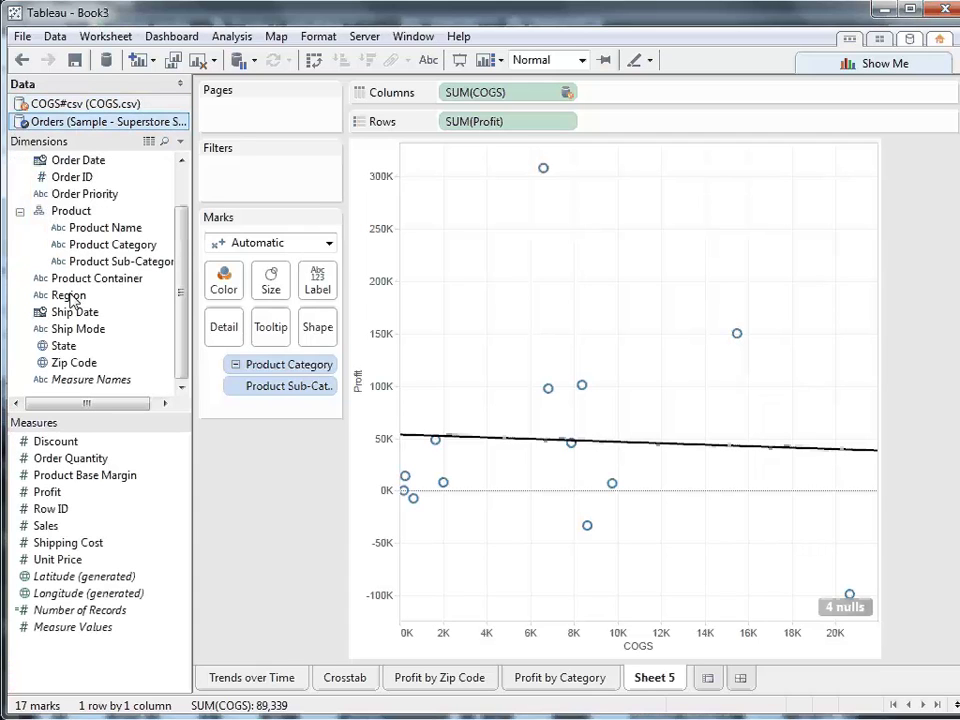
left_click_drag(64, 296, 226, 284)
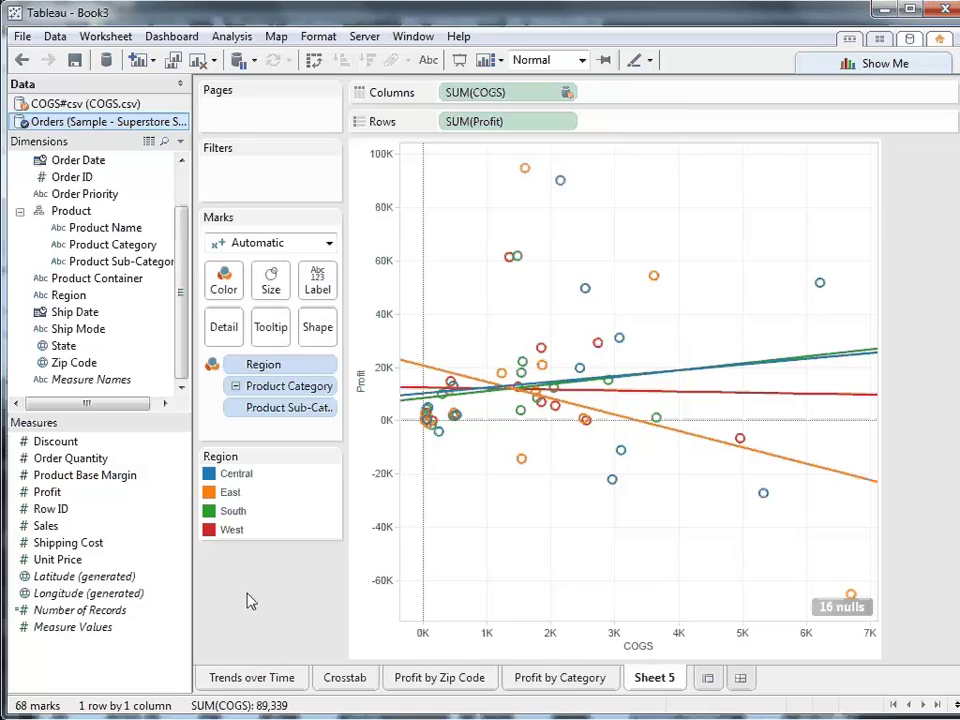
Step: Rename the scatter plot sheet as COGS
right_click(643, 679)
left_click(708, 512)
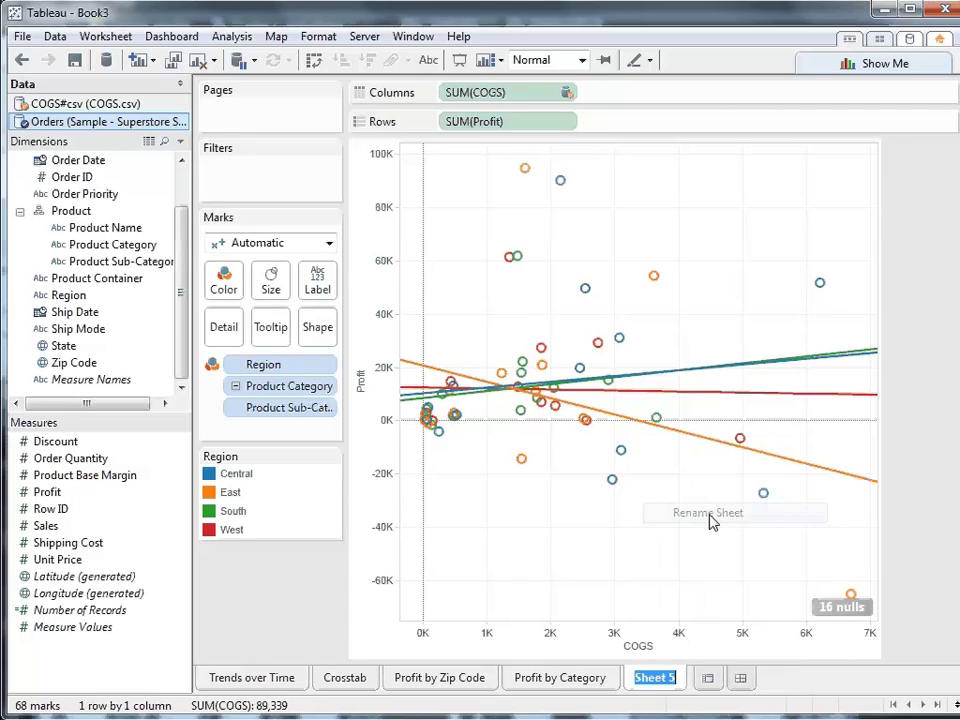
type("COGS")
key("Return")
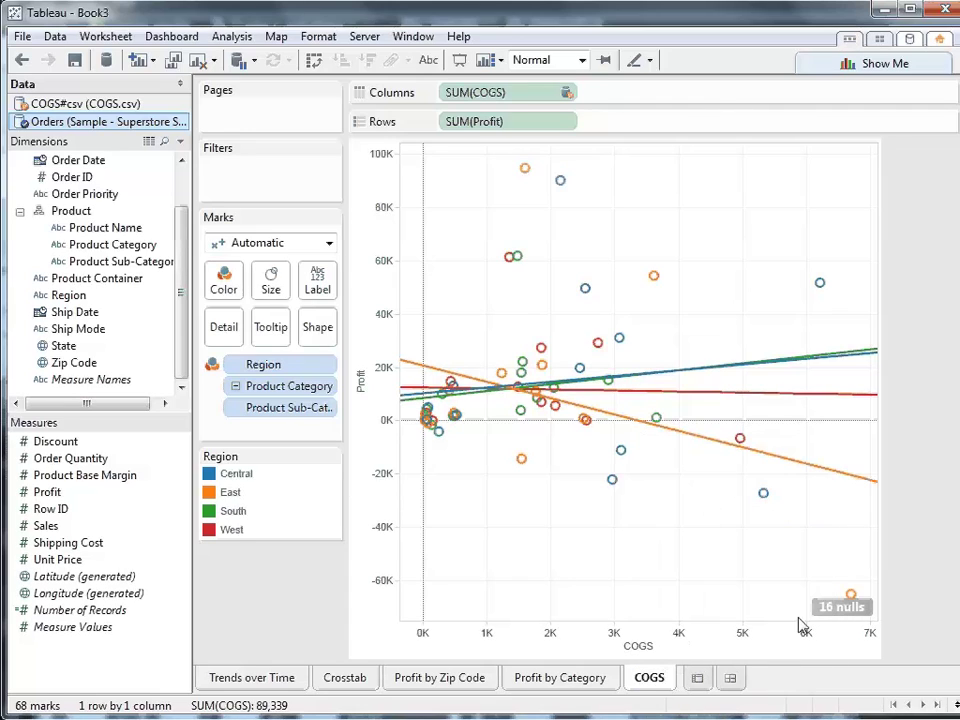
Step: Create a new dashboard and set its size to Laptop (800 x 600)
left_click(731, 680)
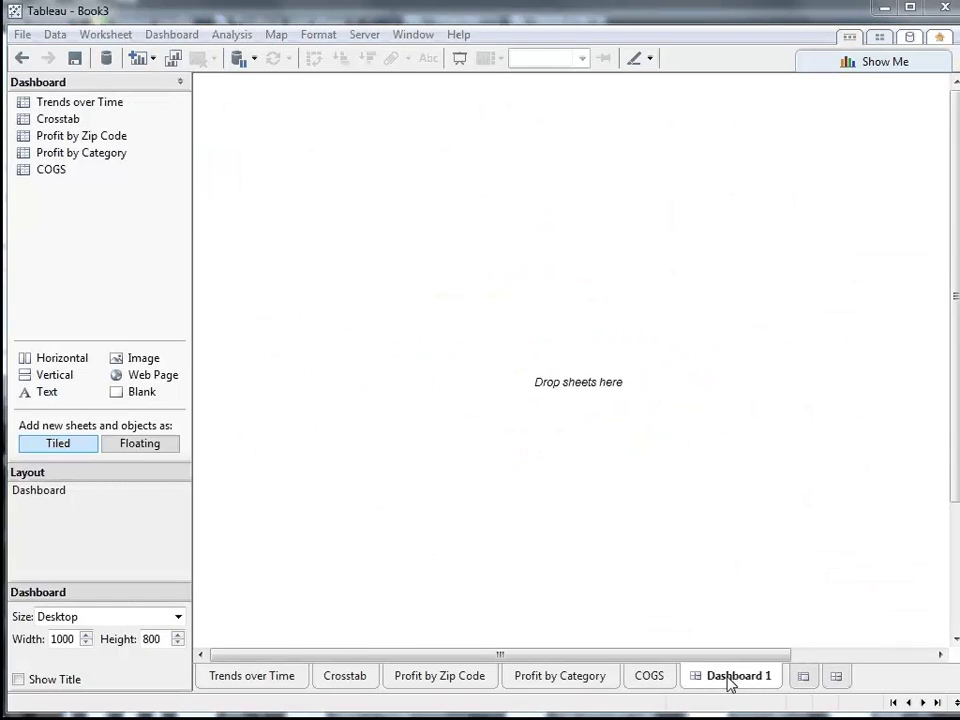
left_click(177, 617)
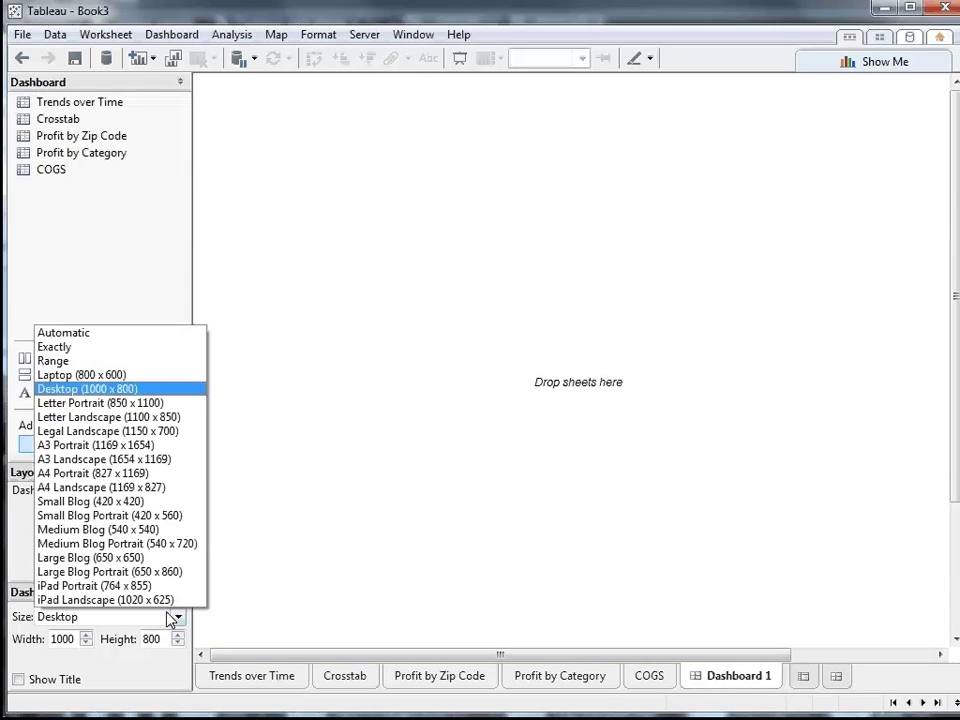
left_click(137, 375)
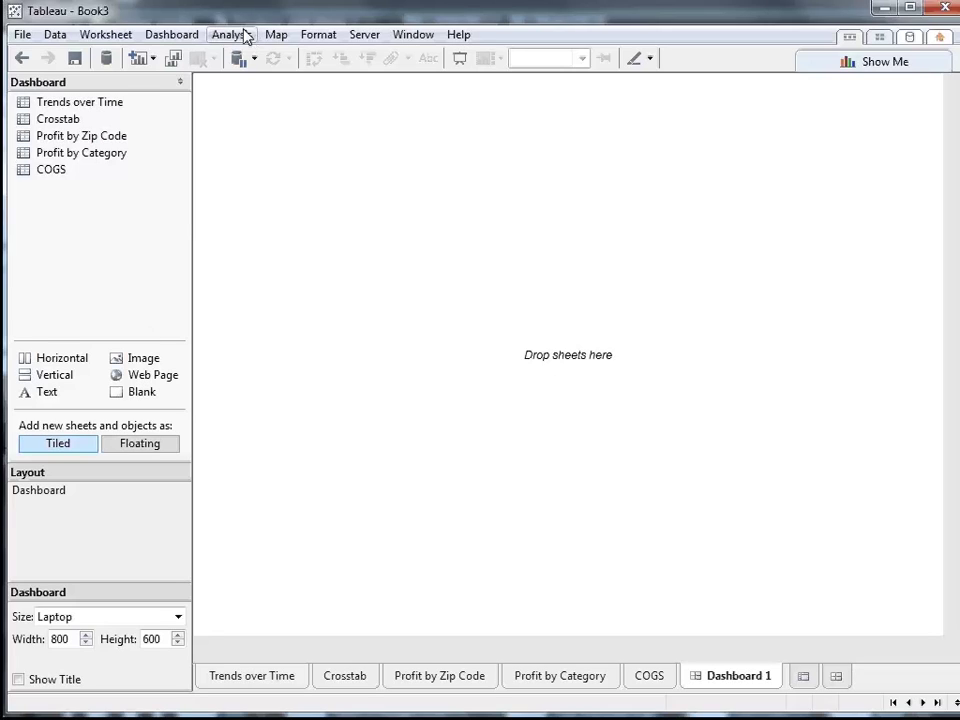
Step: Place Profit by Zip Code on the dashboard, with Profit by Category beneath it and COGS to the right of Profit by Category
left_click_drag(95, 138, 479, 183)
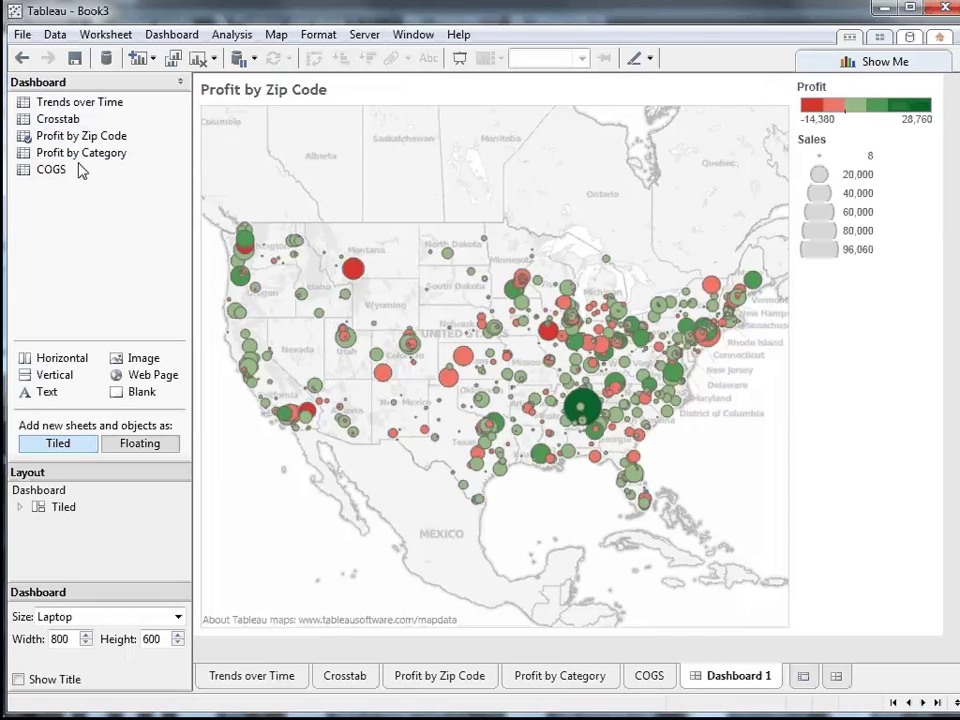
left_click_drag(80, 153, 588, 450)
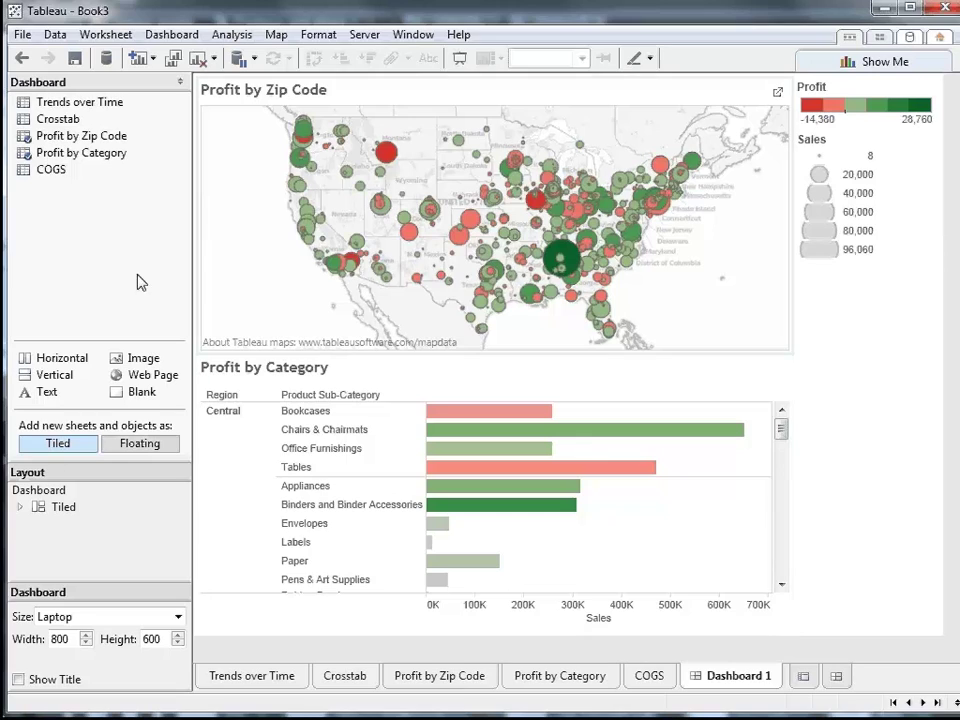
left_click_drag(50, 169, 643, 515)
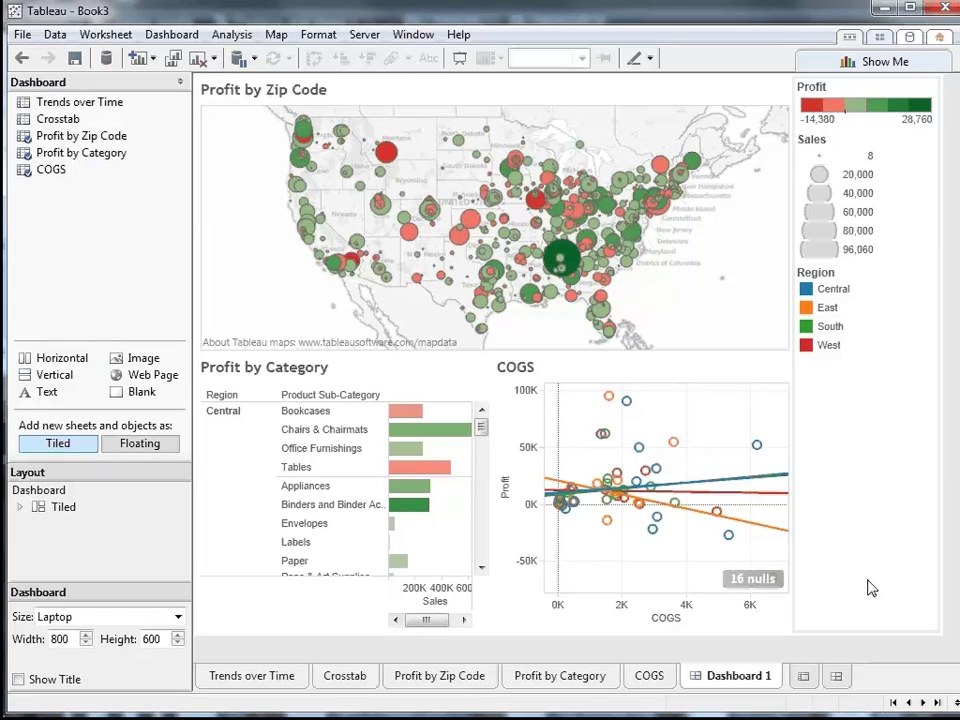
Step: Show the Order Date year quick filter on the Profit by Zip Code sheet and return to Dashboard 1
left_click(433, 676)
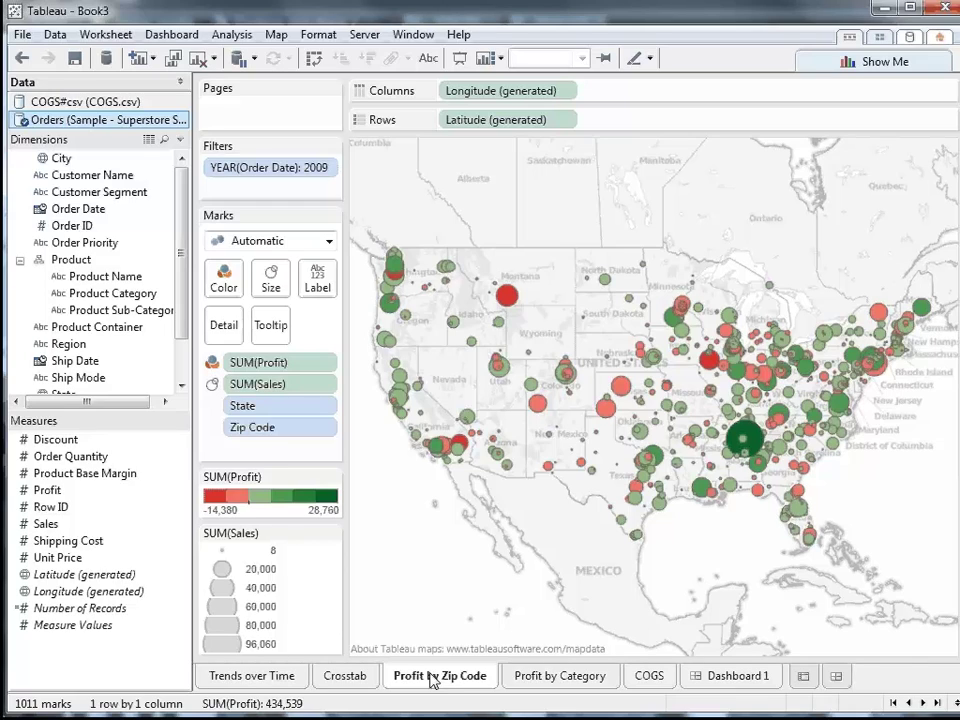
right_click(74, 211)
left_click(113, 246)
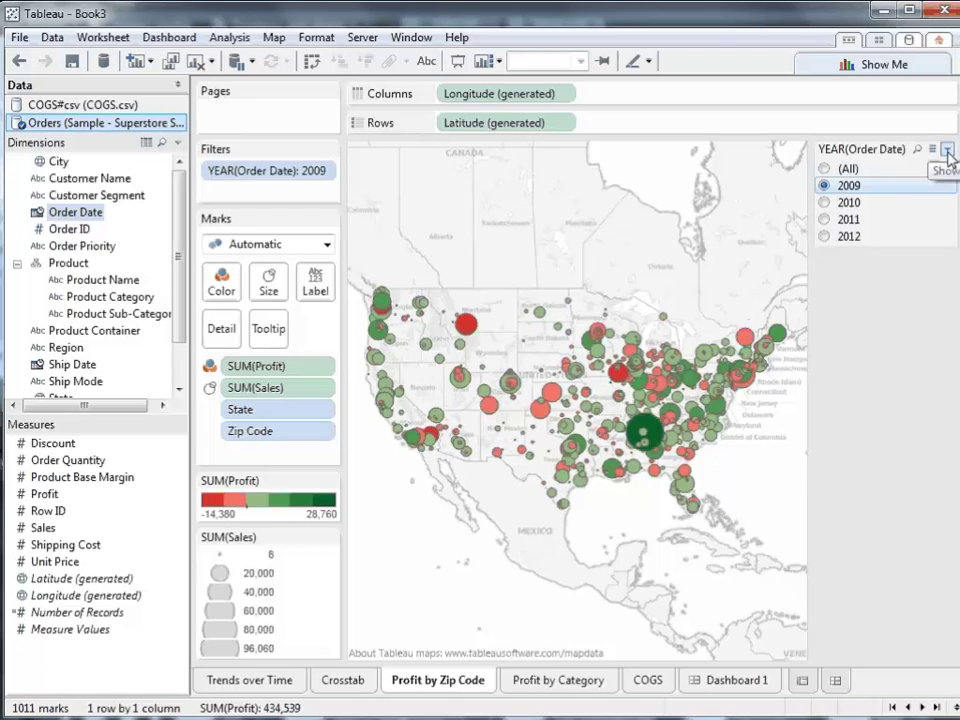
left_click(947, 150)
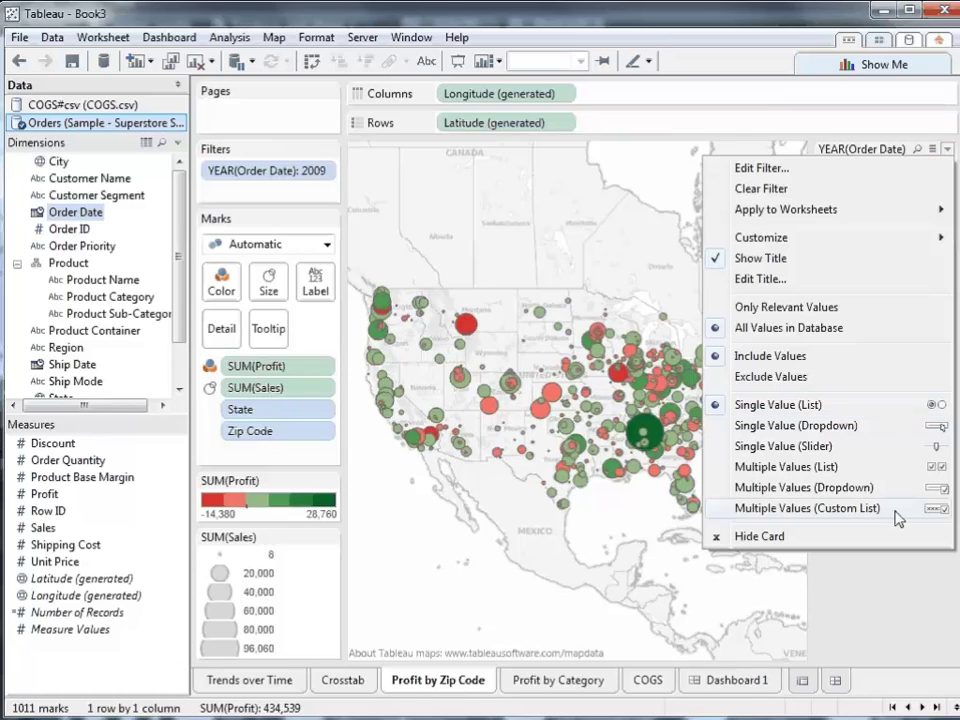
left_click(887, 601)
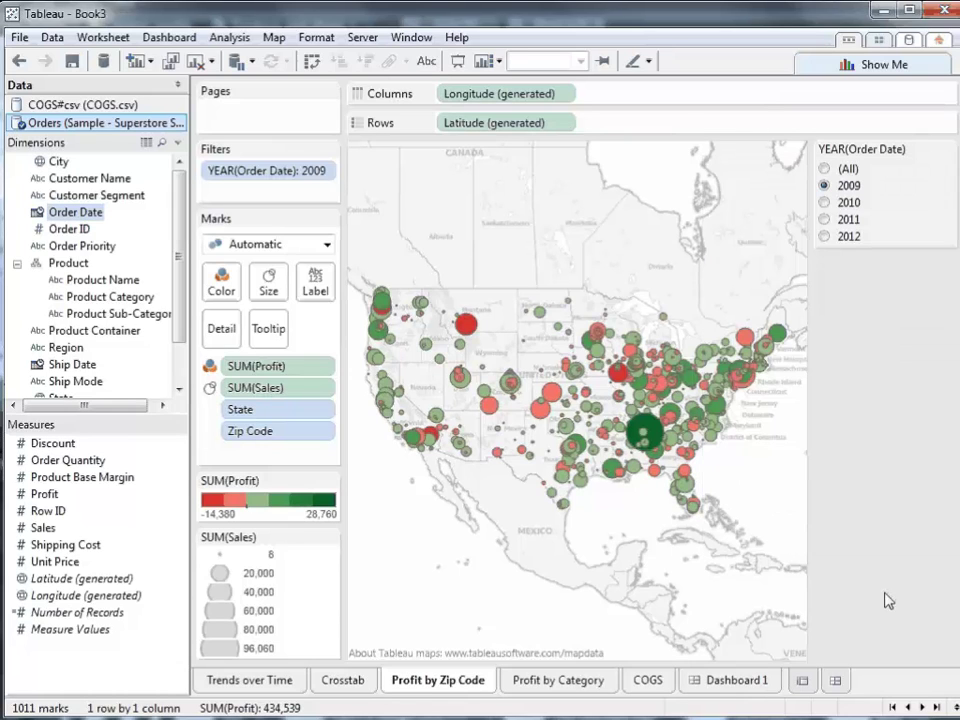
left_click(745, 682)
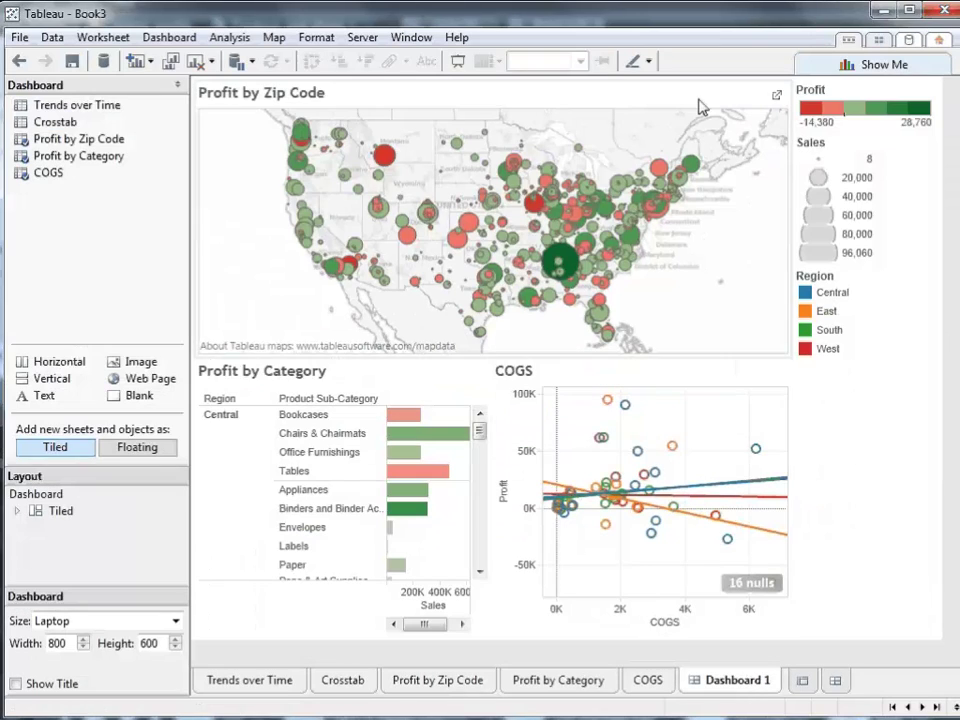
Step: Add the Year of Order Date quick filter from Profit by Zip Code and make it a Single Value (List)
left_click(530, 86)
left_click(766, 82)
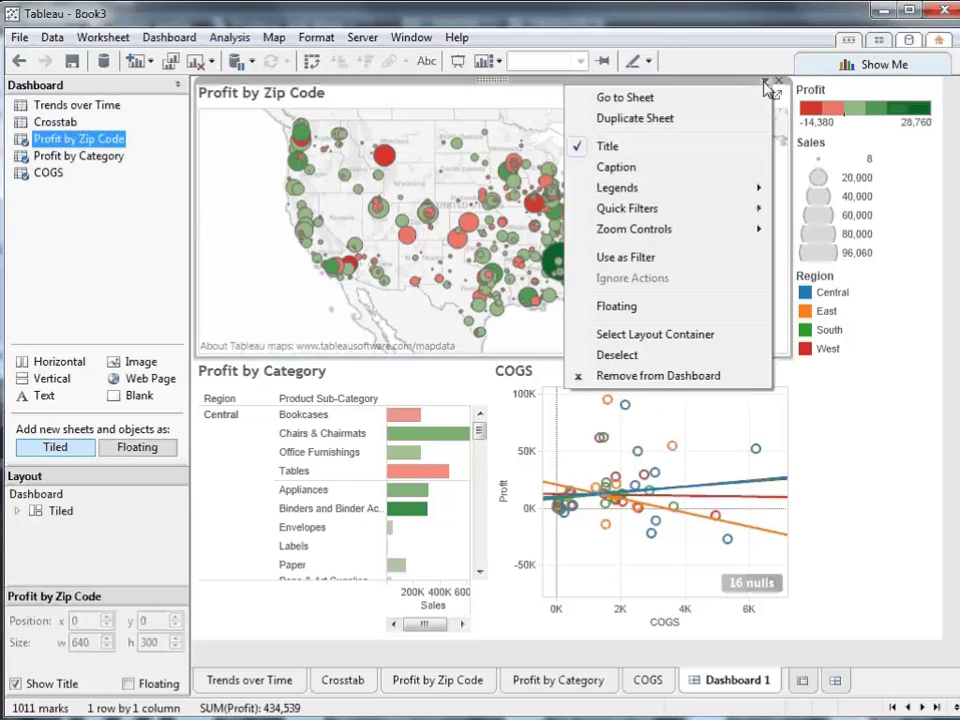
mouse_move(754, 208)
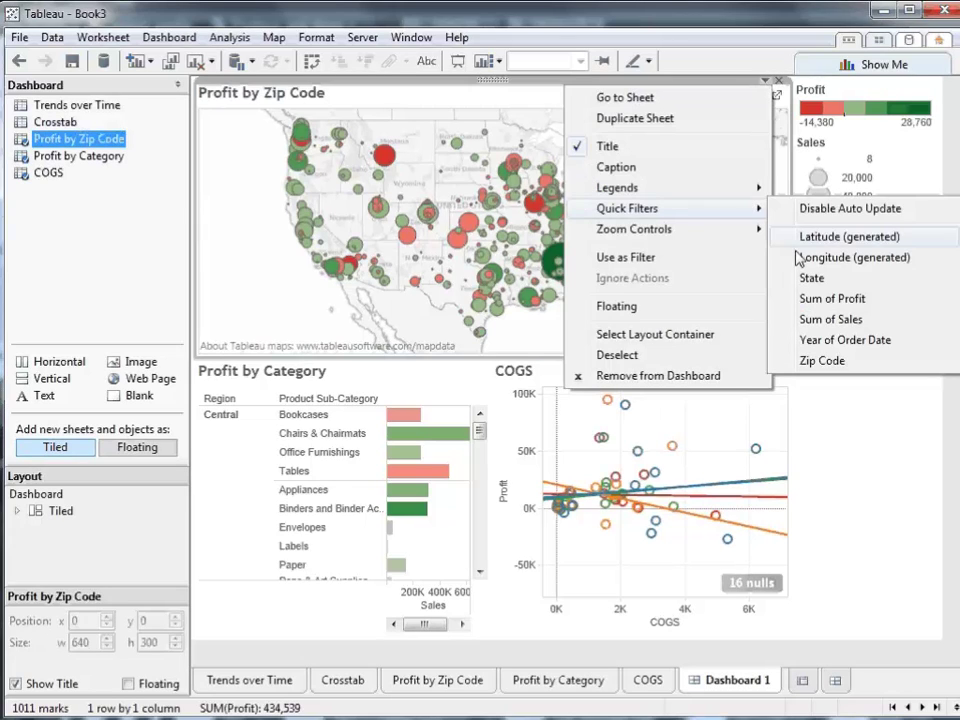
left_click(840, 342)
left_click(840, 398)
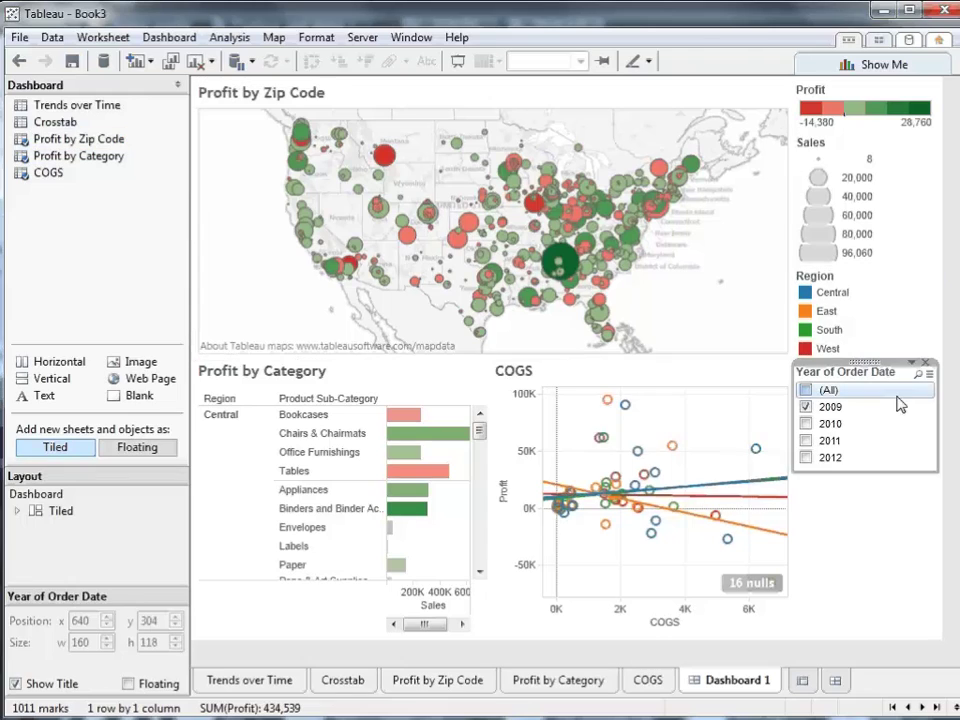
left_click(912, 363)
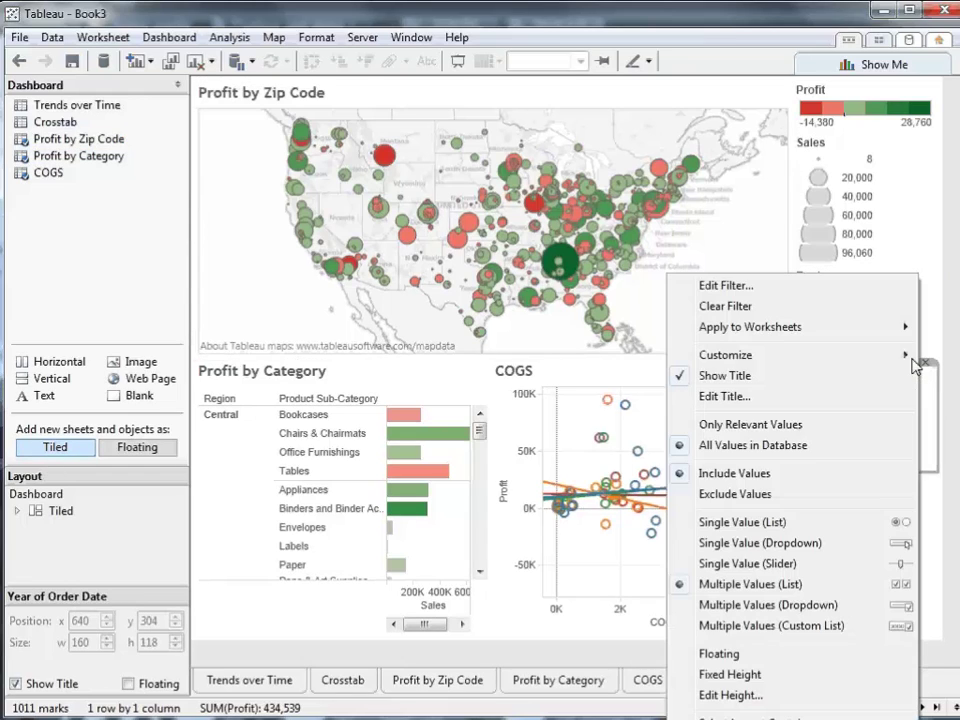
left_click(868, 523)
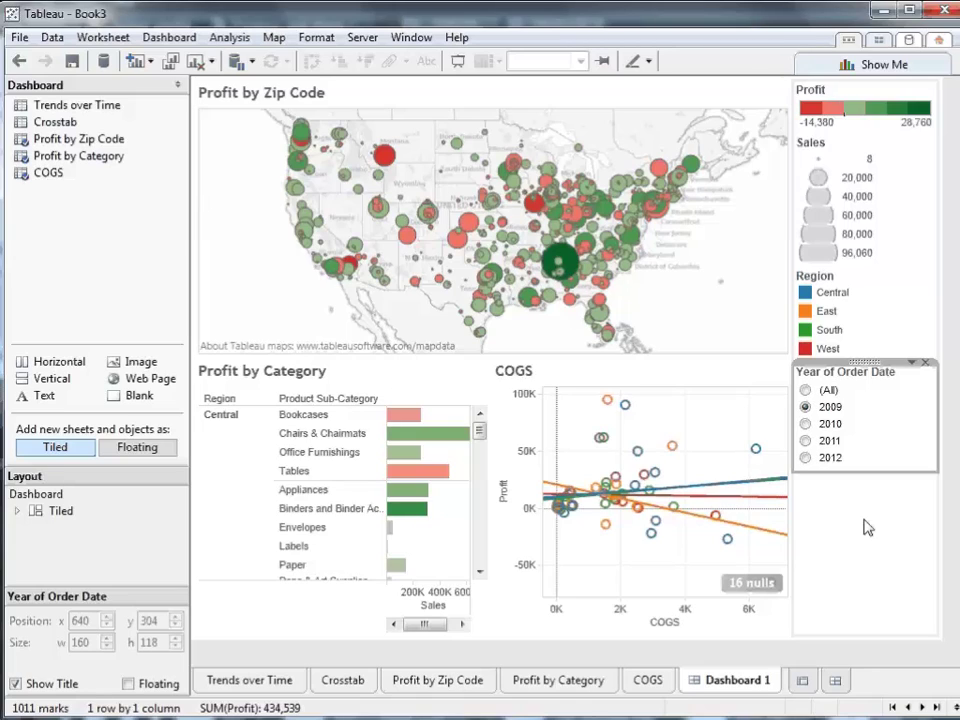
Step: Apply the Year of Order Date filter to all worksheets and filter the dashboard to 2012
left_click(913, 363)
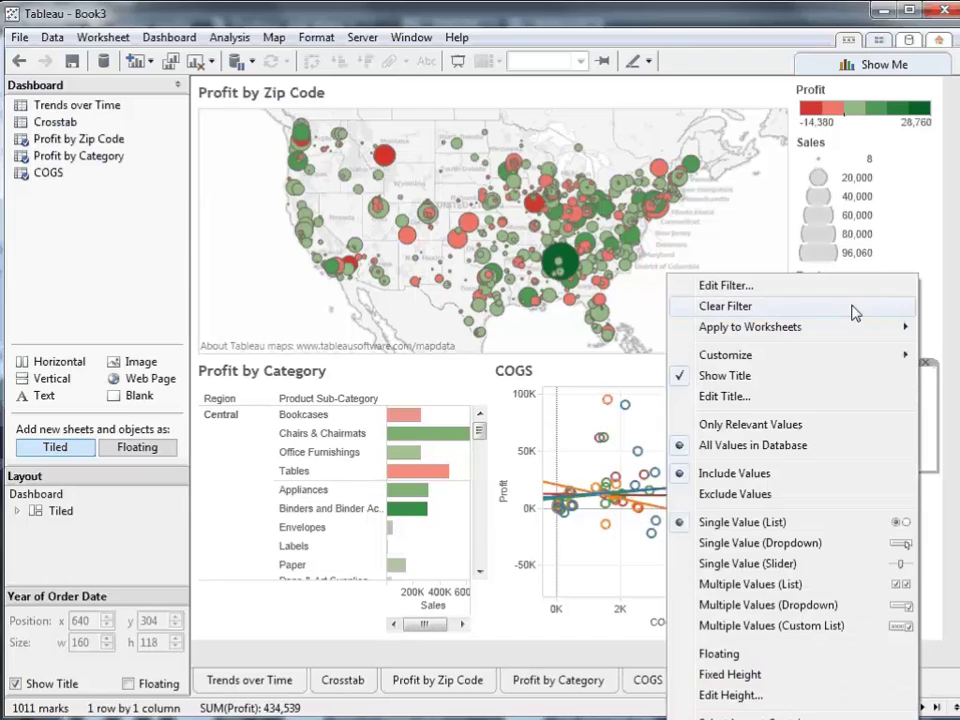
mouse_move(858, 333)
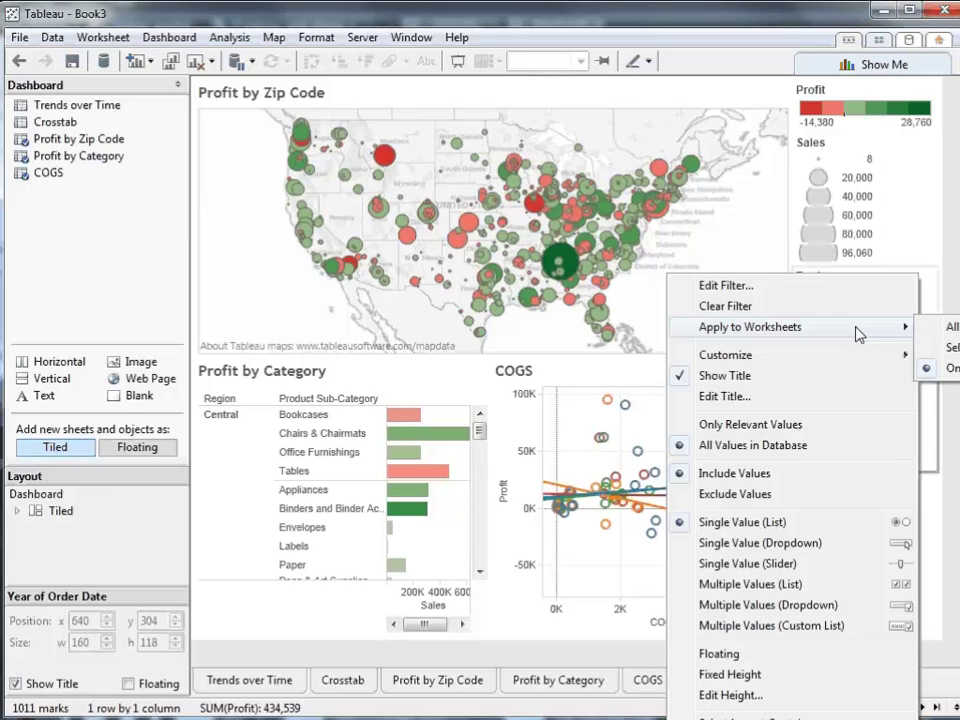
left_click(954, 328)
left_click(806, 458)
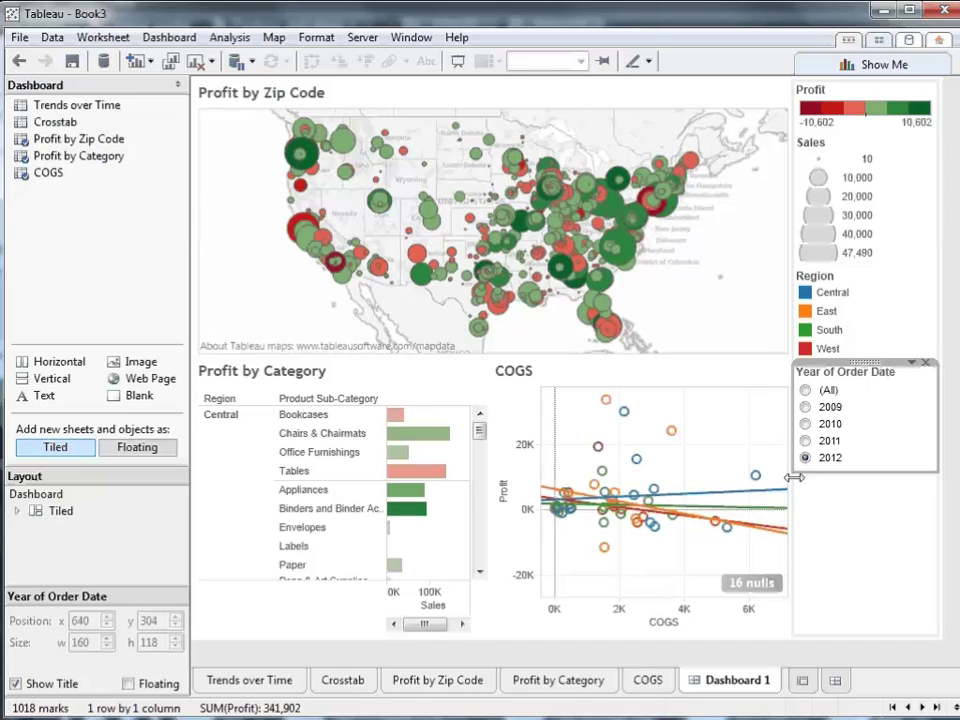
Step: Add a Sum of Sales quick filter from the Profit by Zip Code map to the dashboard
left_click(729, 200)
left_click(765, 82)
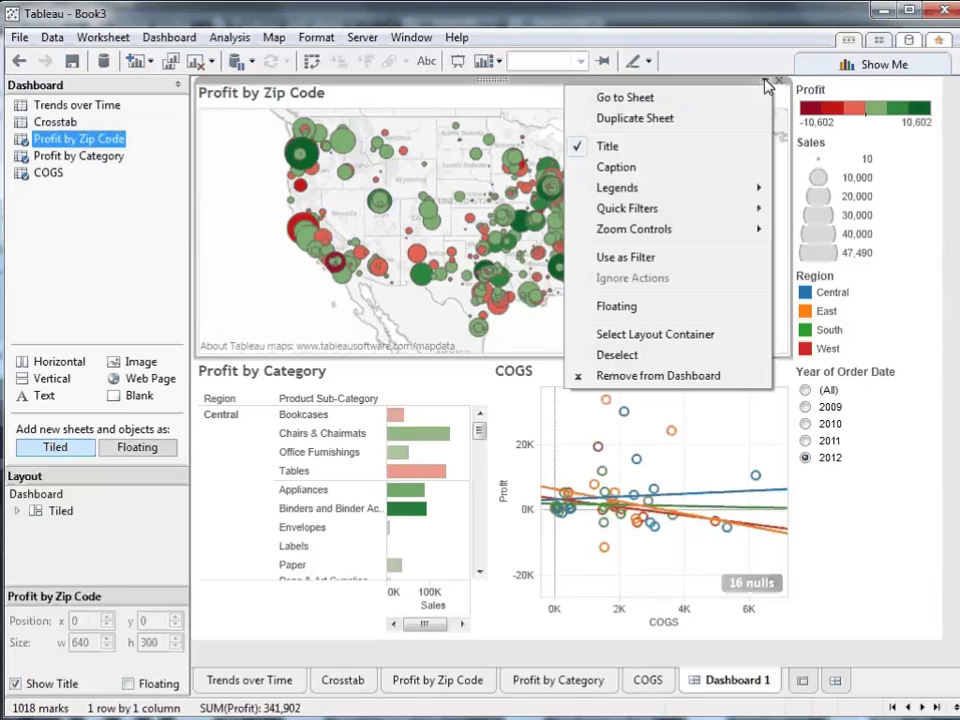
mouse_move(752, 208)
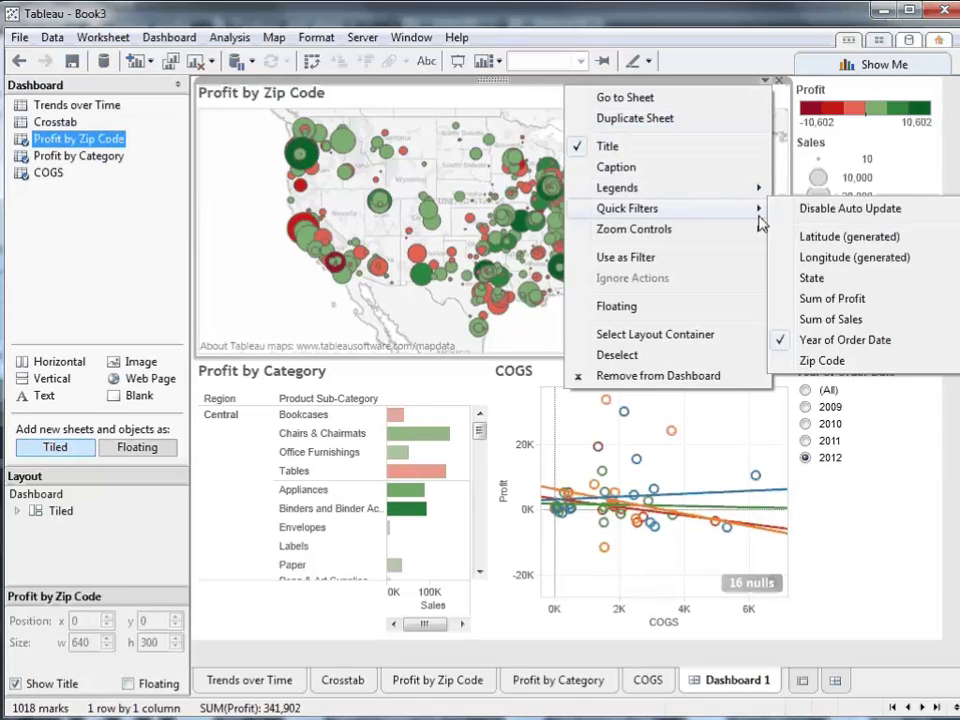
left_click(822, 320)
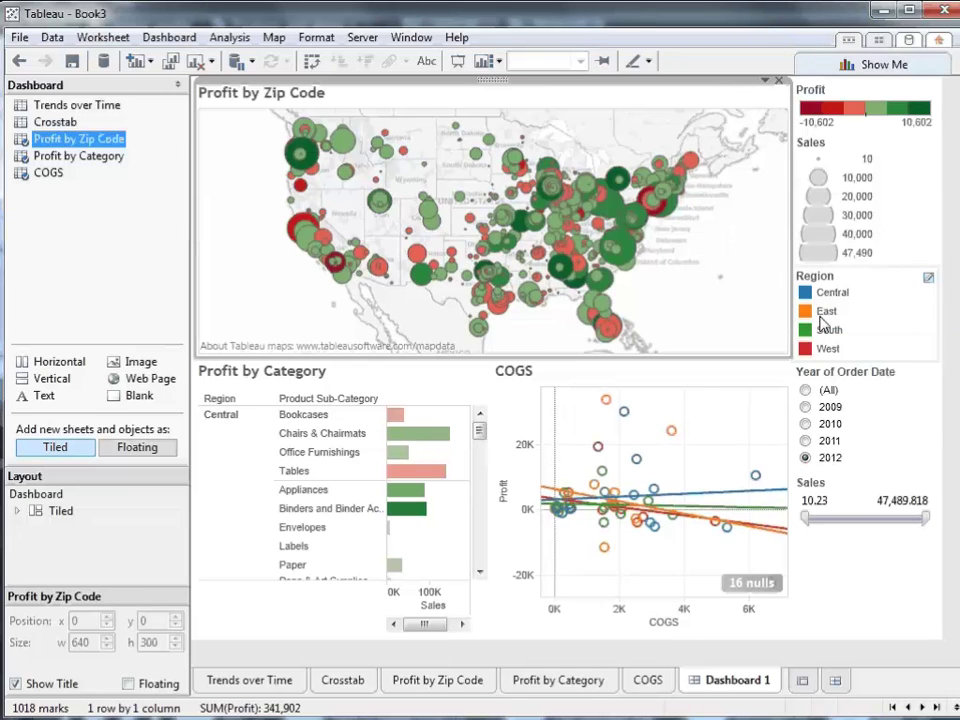
left_click(947, 358)
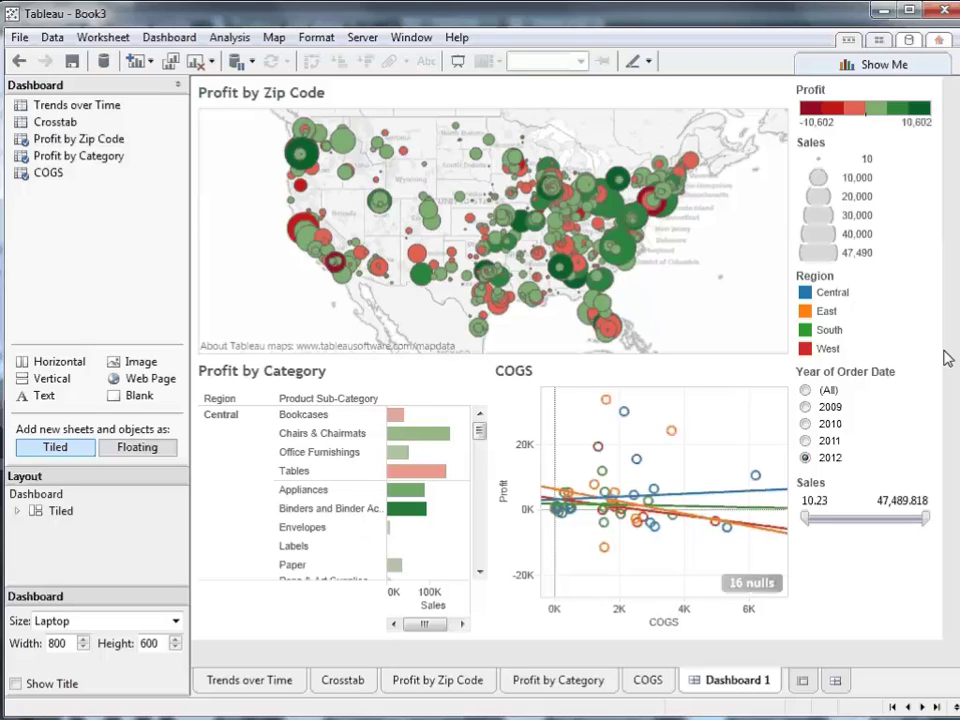
Step: Use the Profit by Zip Code map as a filter and select its marks along the northeastern US coast
left_click(784, 246)
left_click(766, 81)
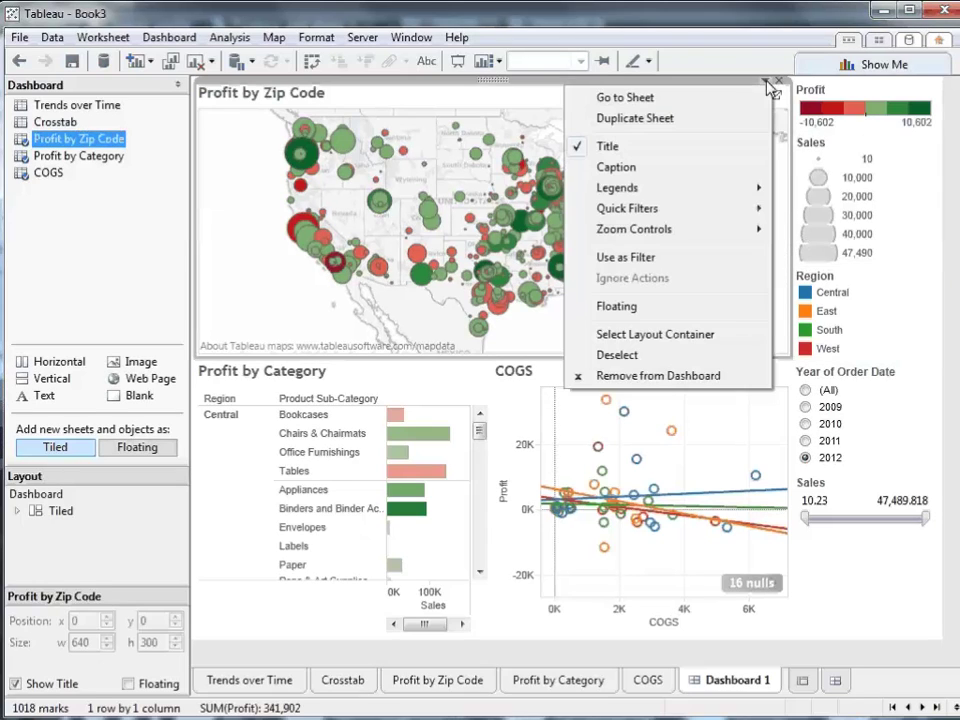
left_click(716, 263)
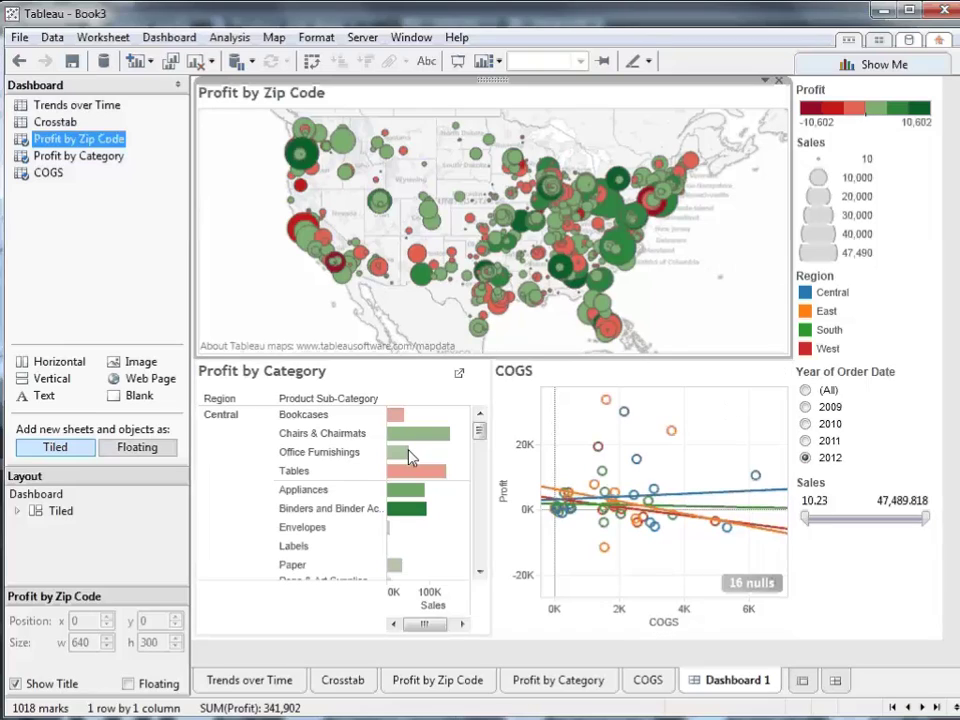
mouse_move(409, 454)
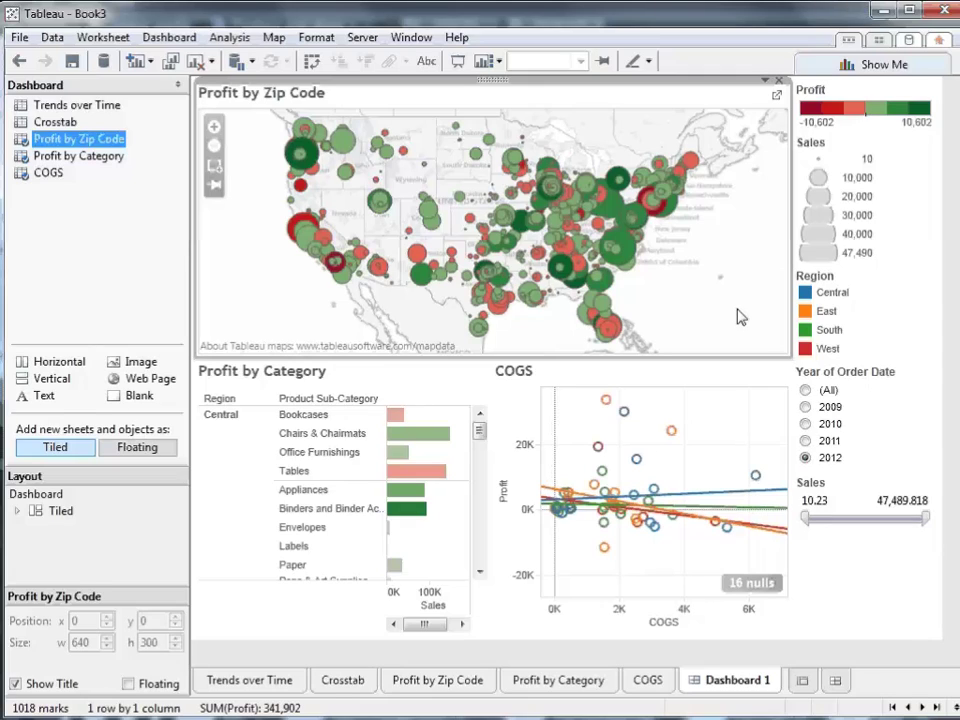
left_click_drag(631, 127, 740, 270)
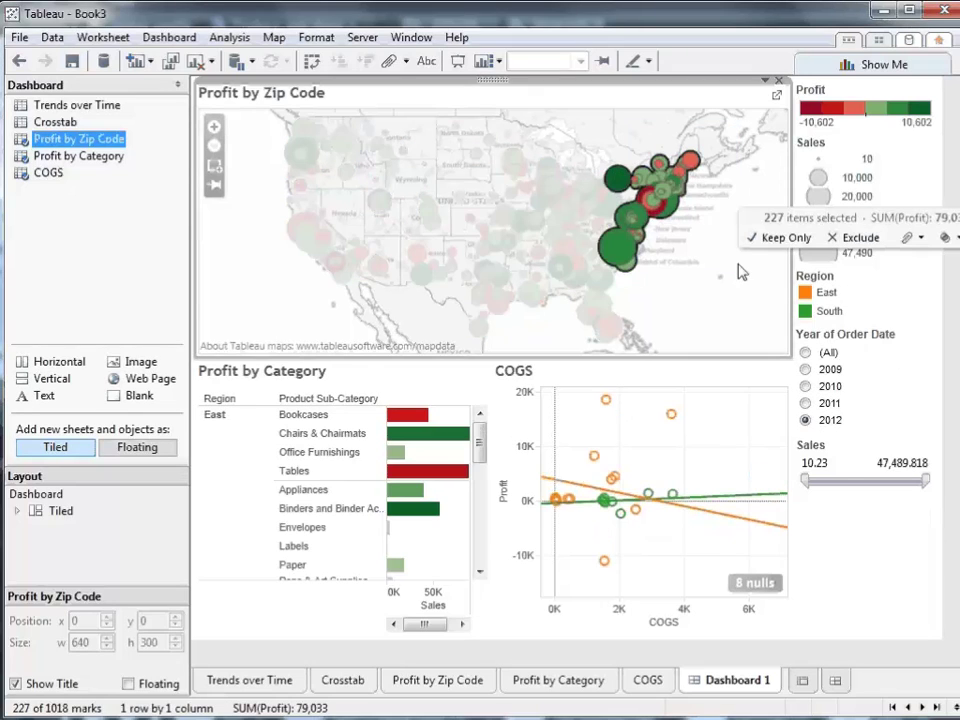
mouse_move(455, 475)
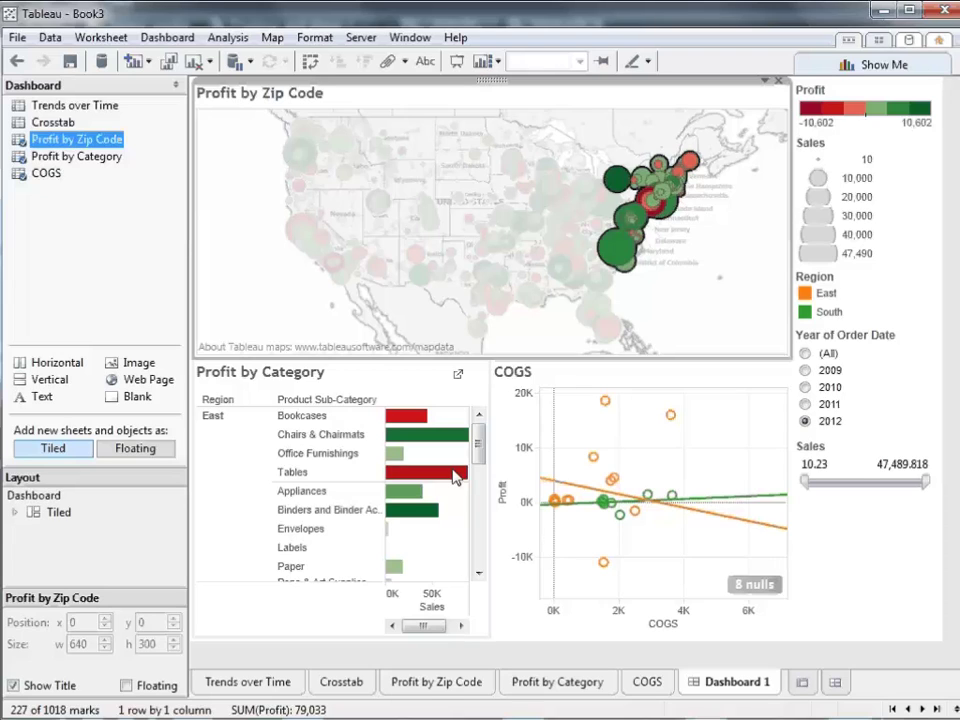
Step: Rename the dashboard as Profitability by Store and show its title
right_click(735, 684)
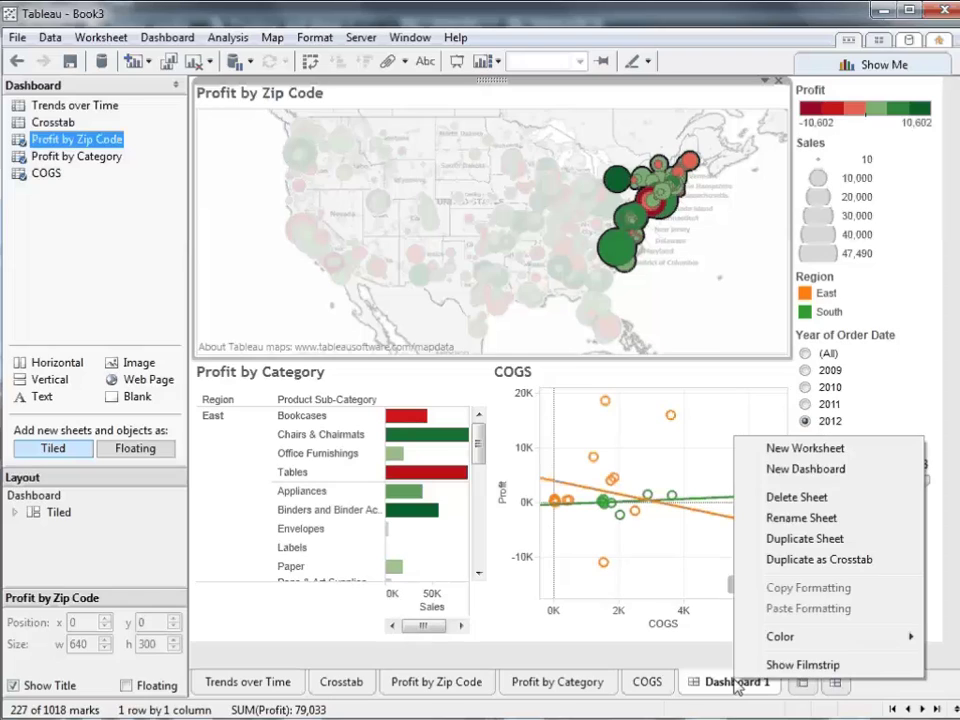
left_click(831, 525)
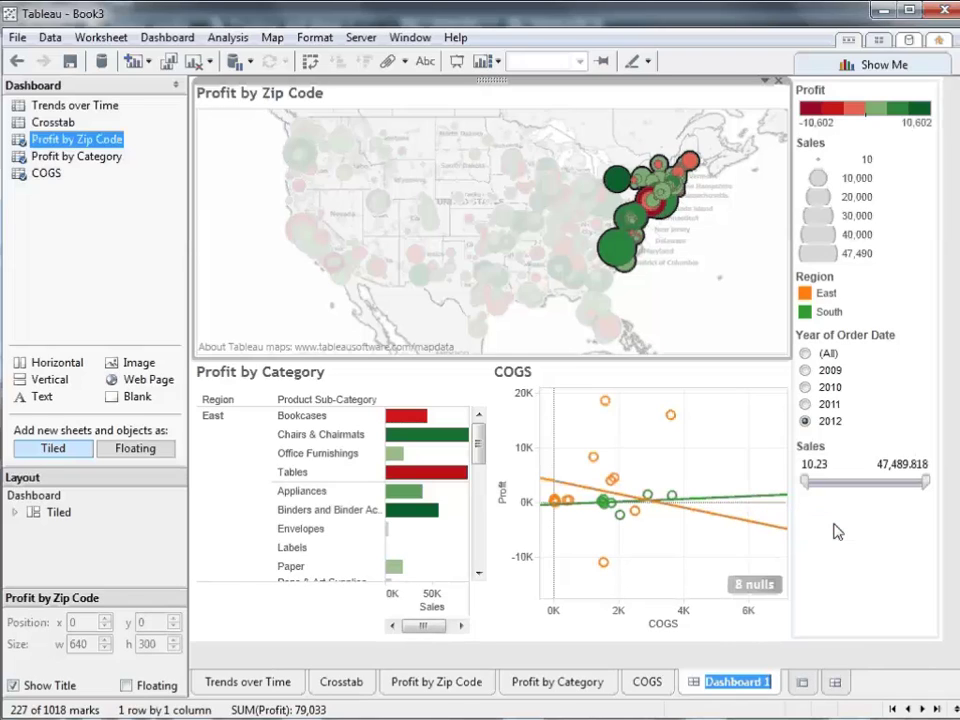
type("Profita")
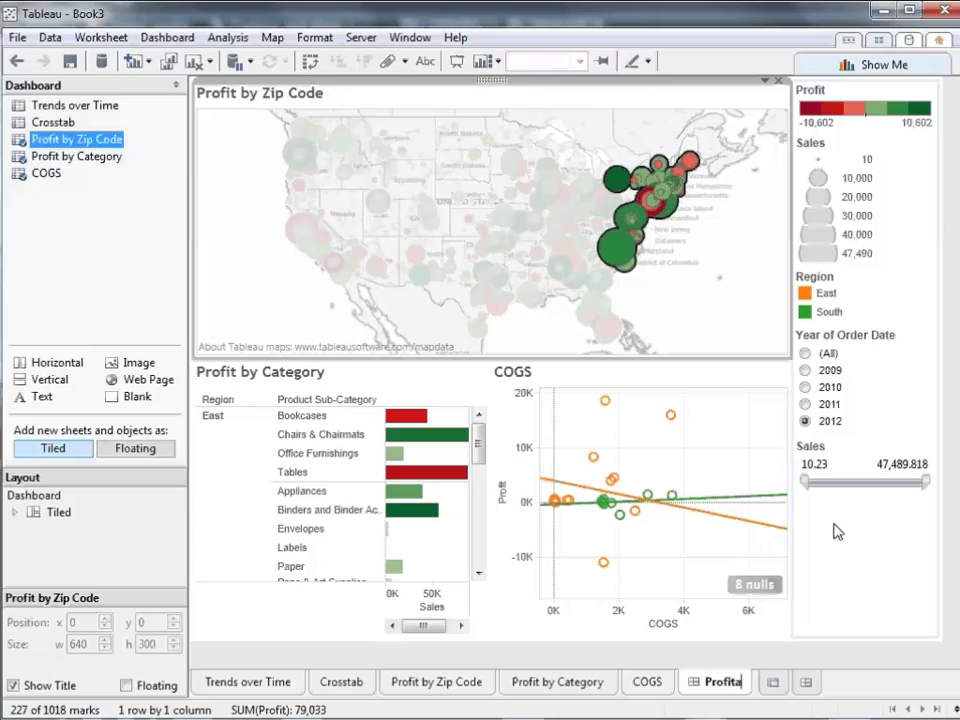
type("bility by Store")
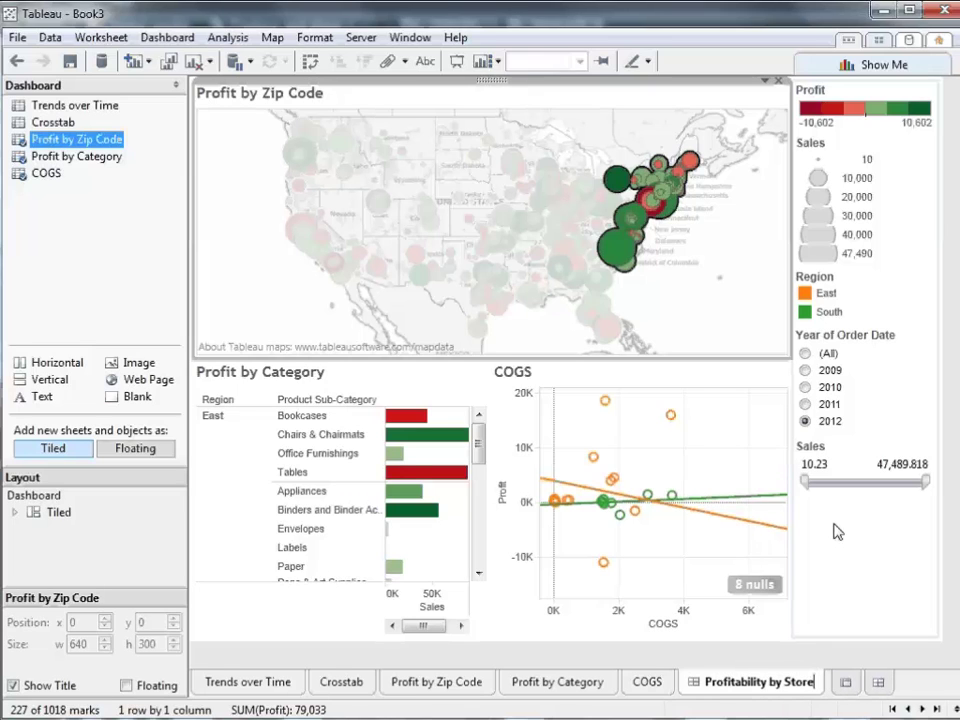
key("Return")
left_click(660, 665)
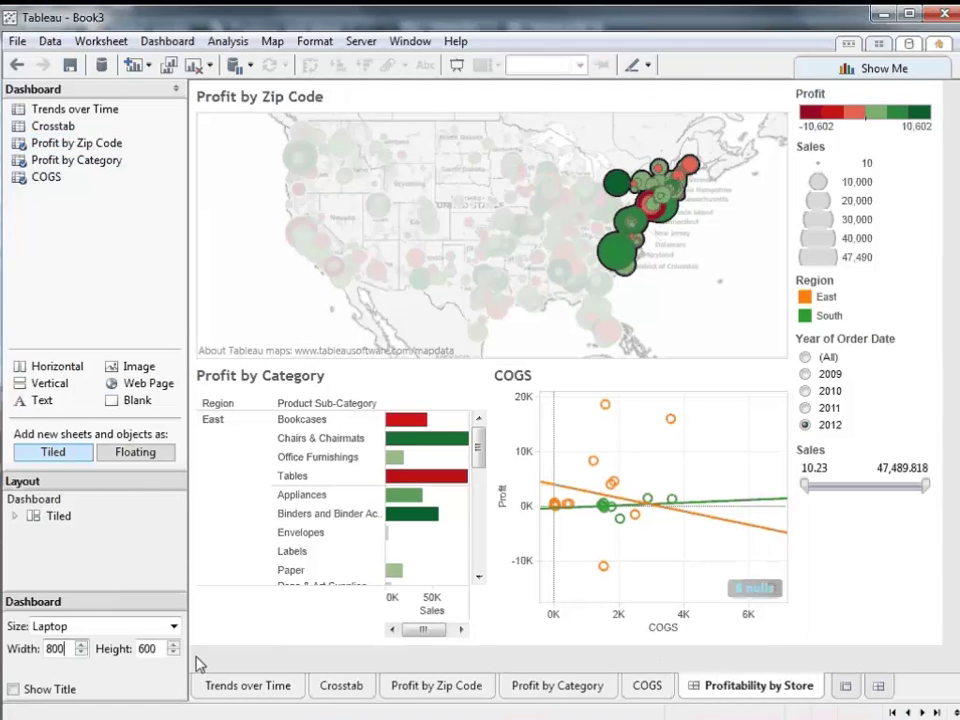
left_click(14, 689)
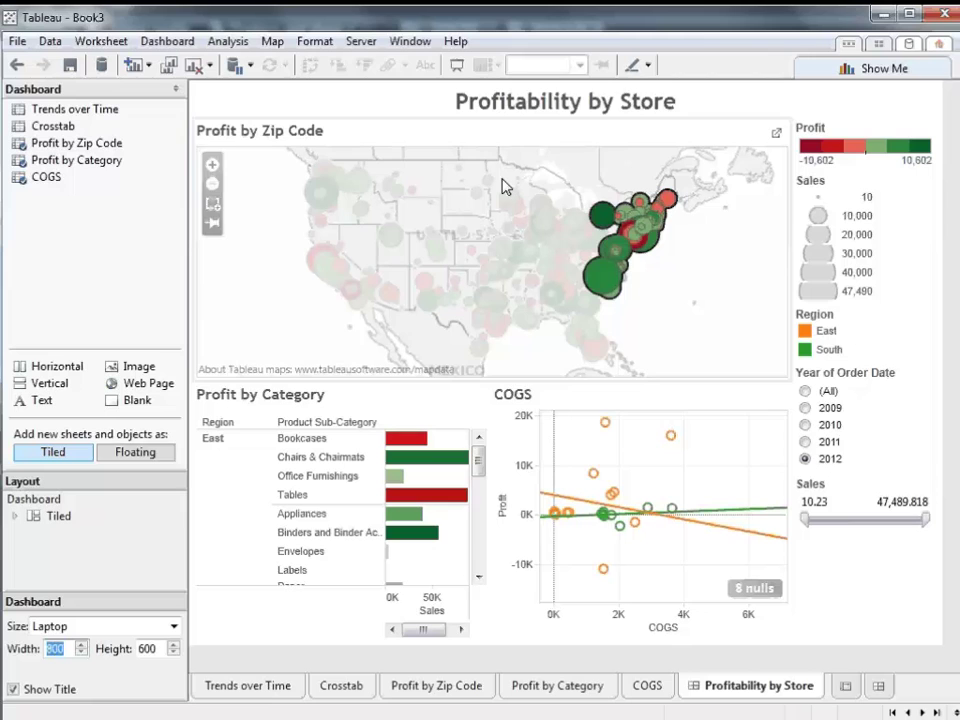
left_click(576, 117)
right_click(576, 117)
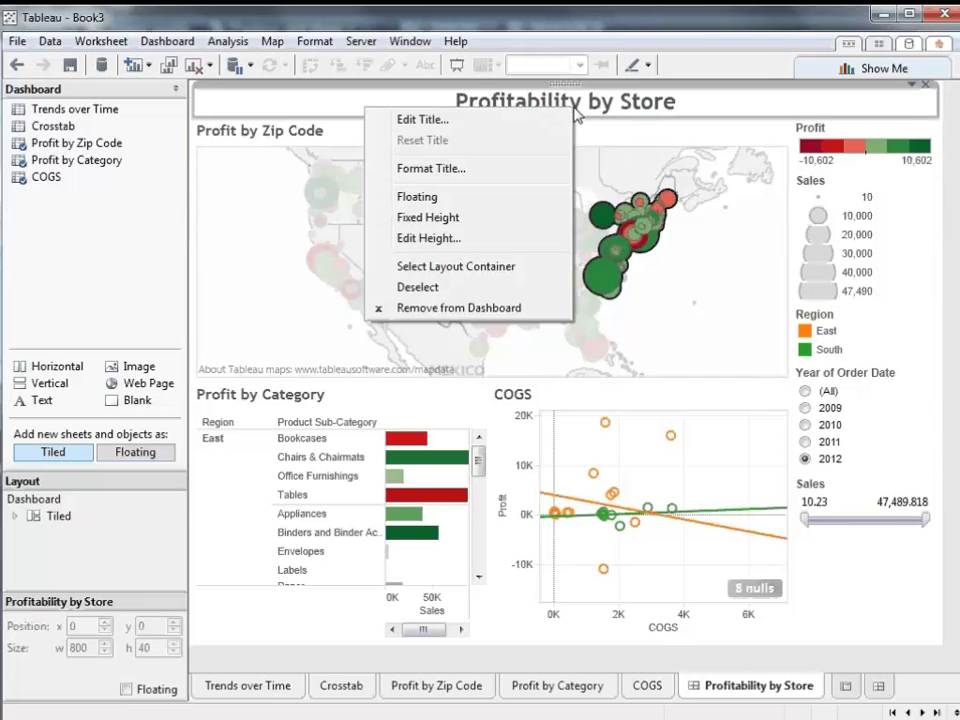
left_click(553, 121)
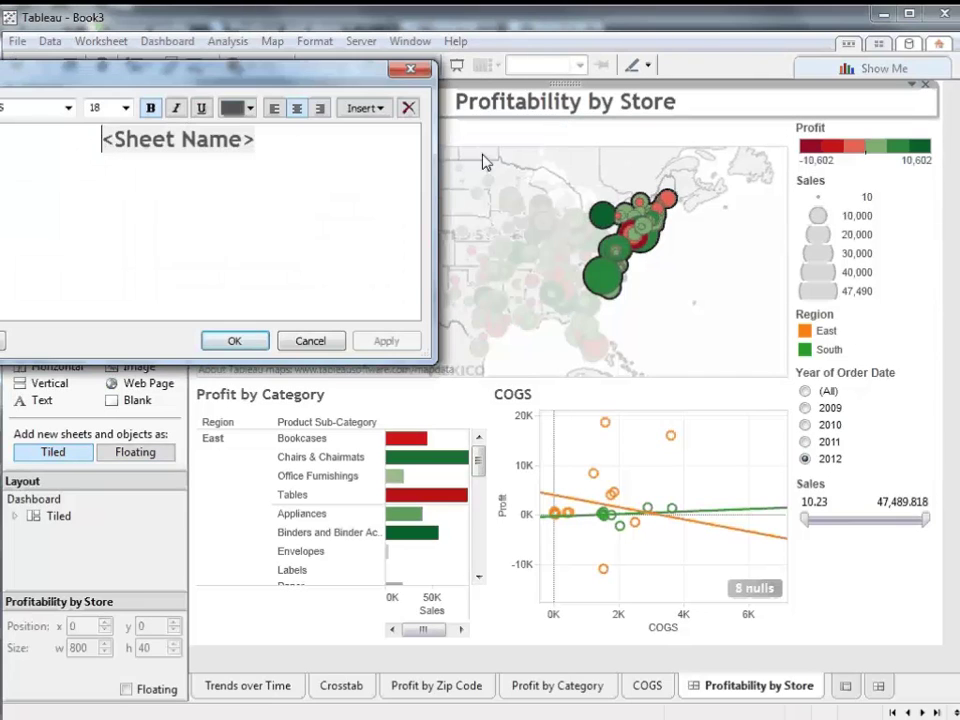
left_click(347, 148)
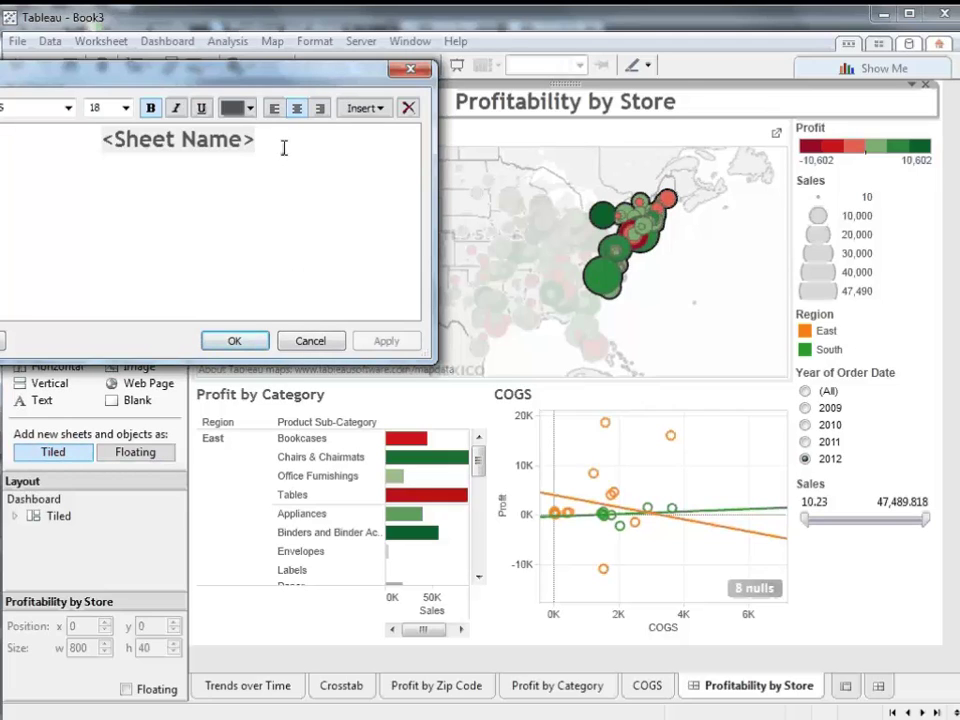
left_click(306, 342)
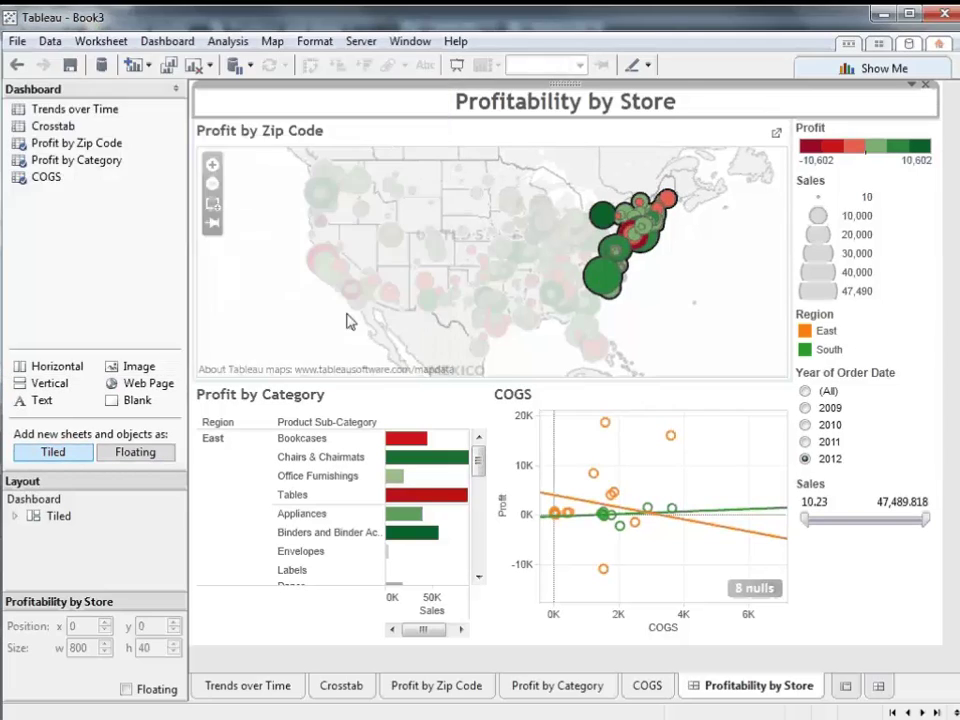
Step: Format the dashboard title with a pale cream shading, trying grey and yellow first
right_click(762, 112)
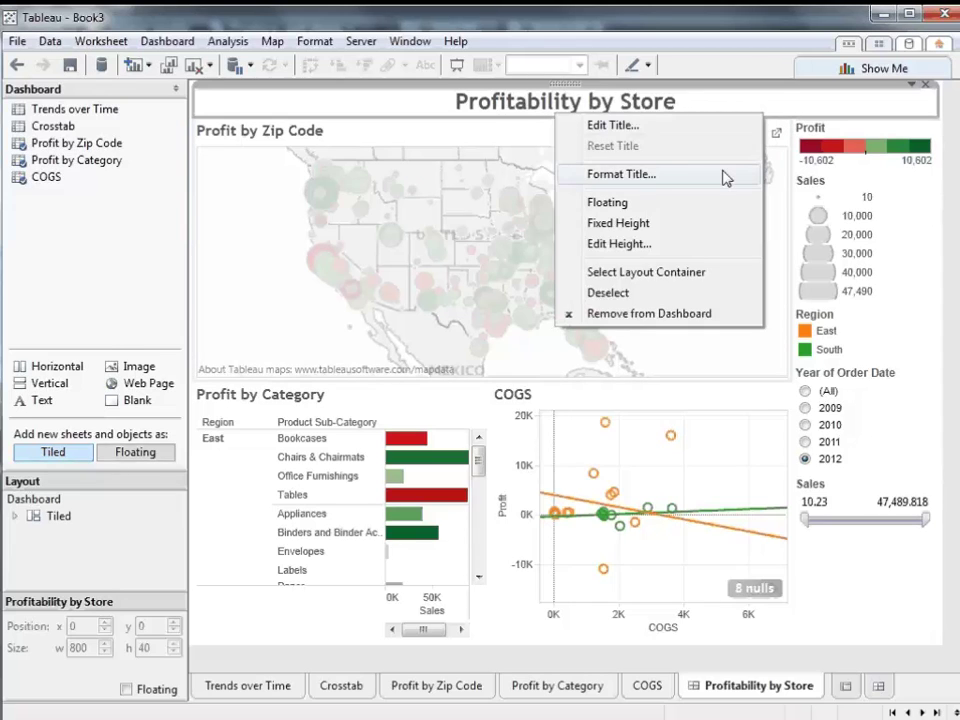
left_click(622, 174)
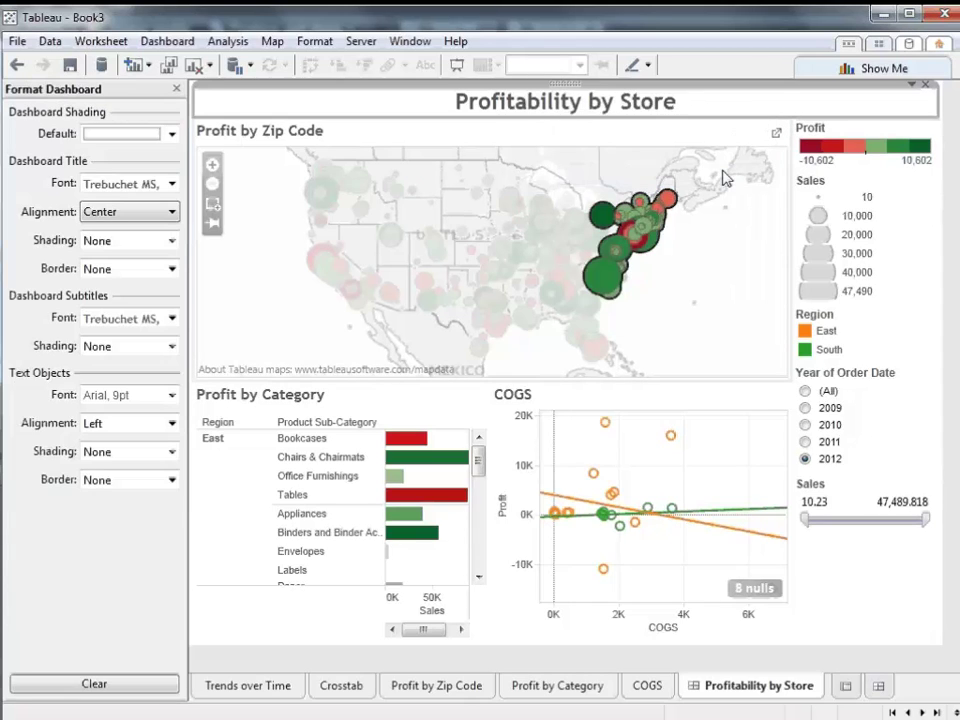
left_click(168, 241)
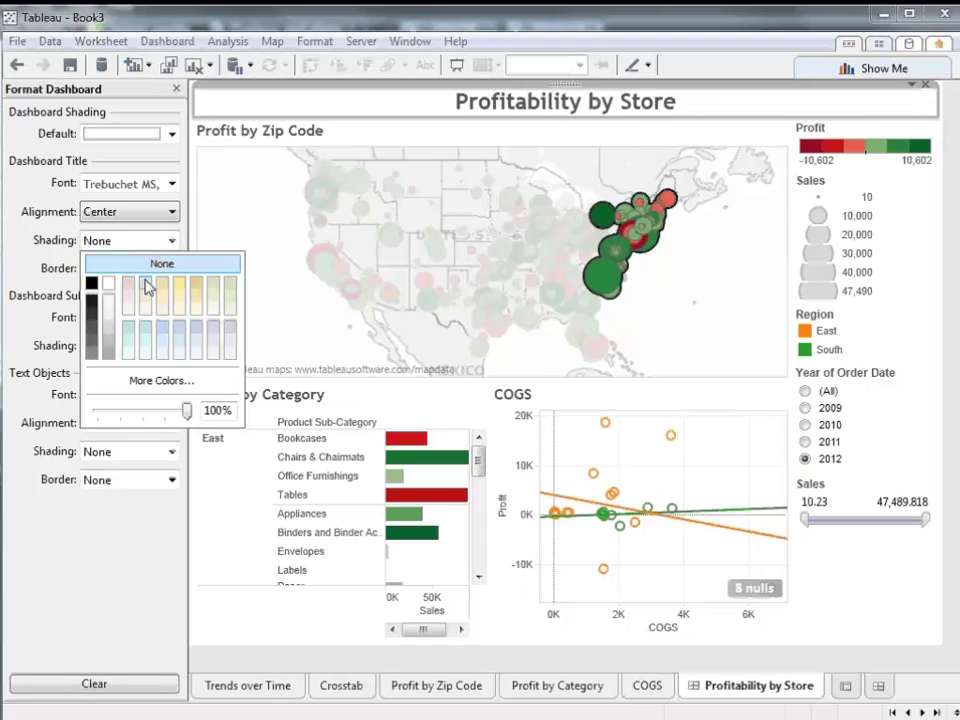
left_click(110, 329)
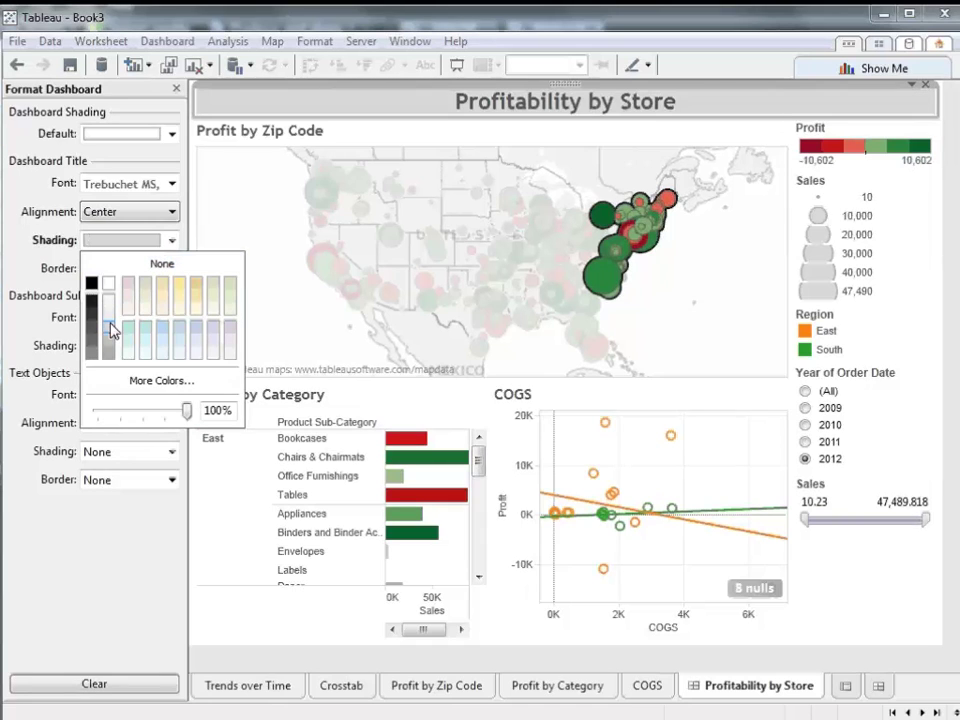
left_click(177, 292)
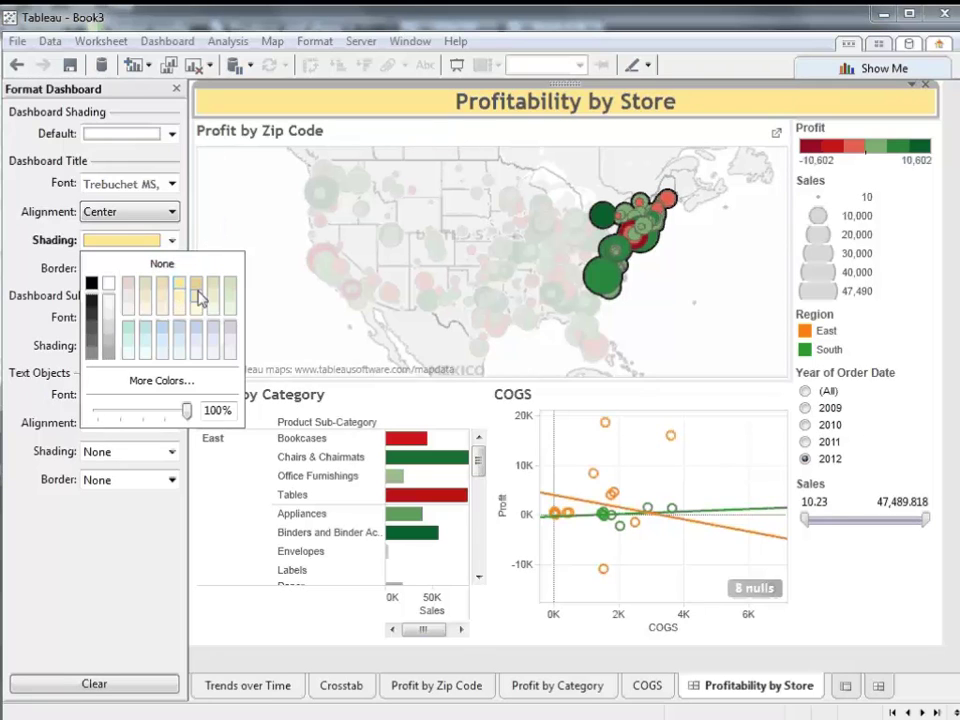
left_click(195, 303)
left_click(43, 274)
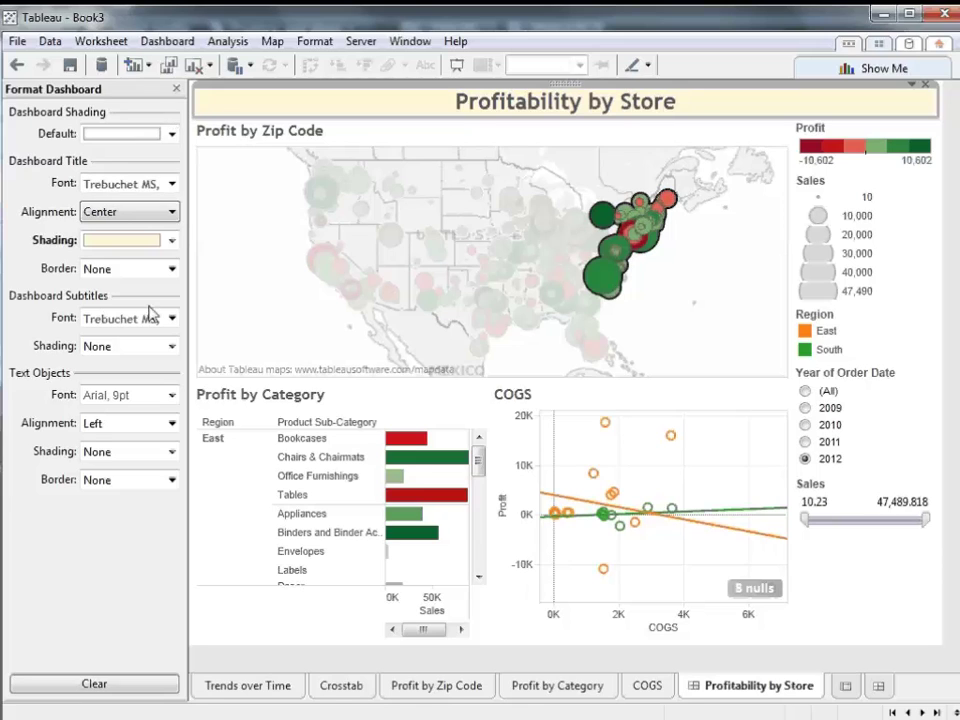
Step: Give the dashboard title a thin solid black border
left_click(172, 269)
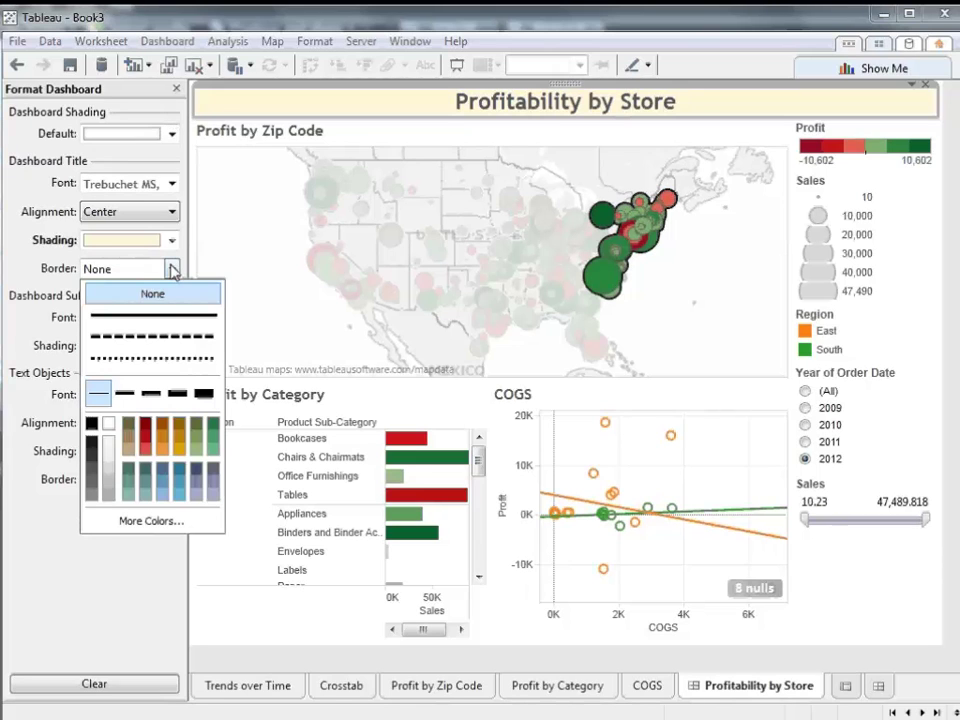
left_click(92, 426)
left_click(66, 538)
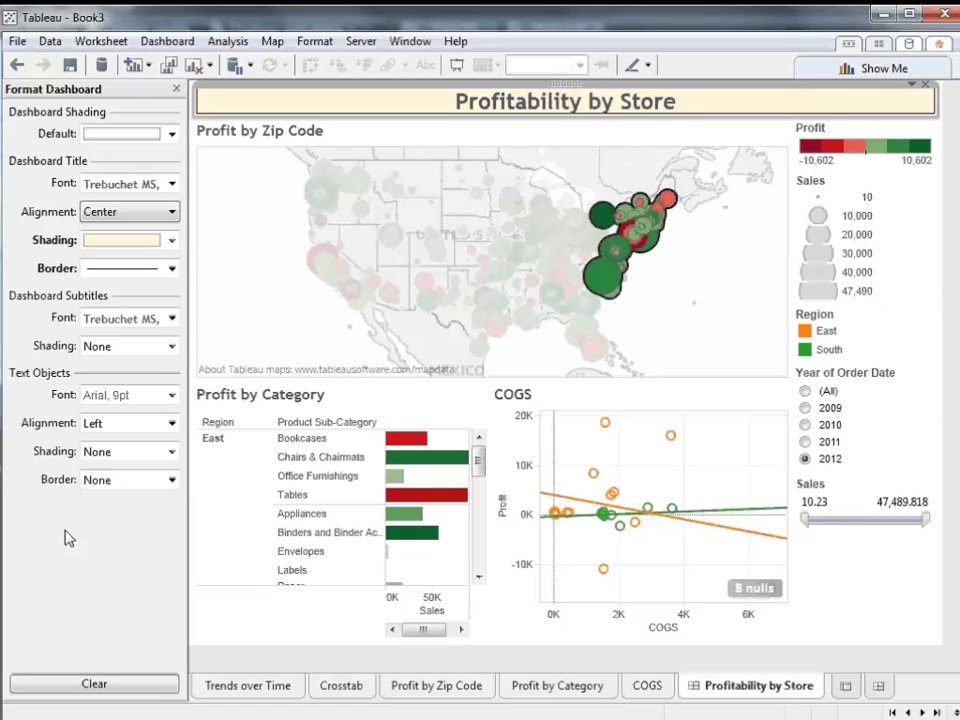
Step: Move the Year of Order Date filter above the Profit legend, making it the first item in the dashboard's legend and filter column
left_click(205, 662)
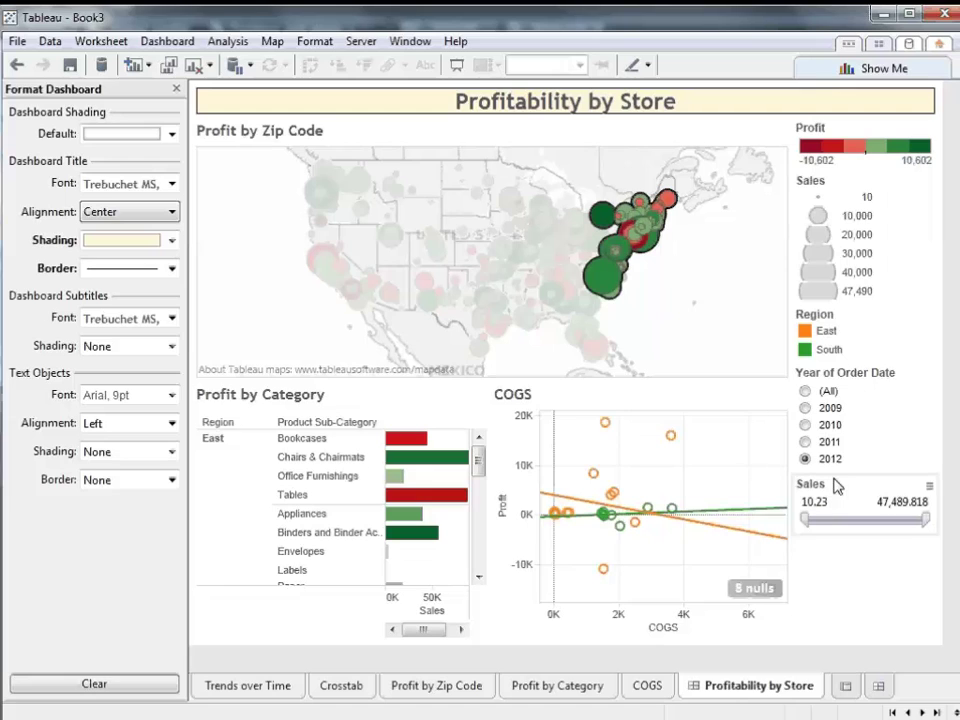
left_click(898, 410)
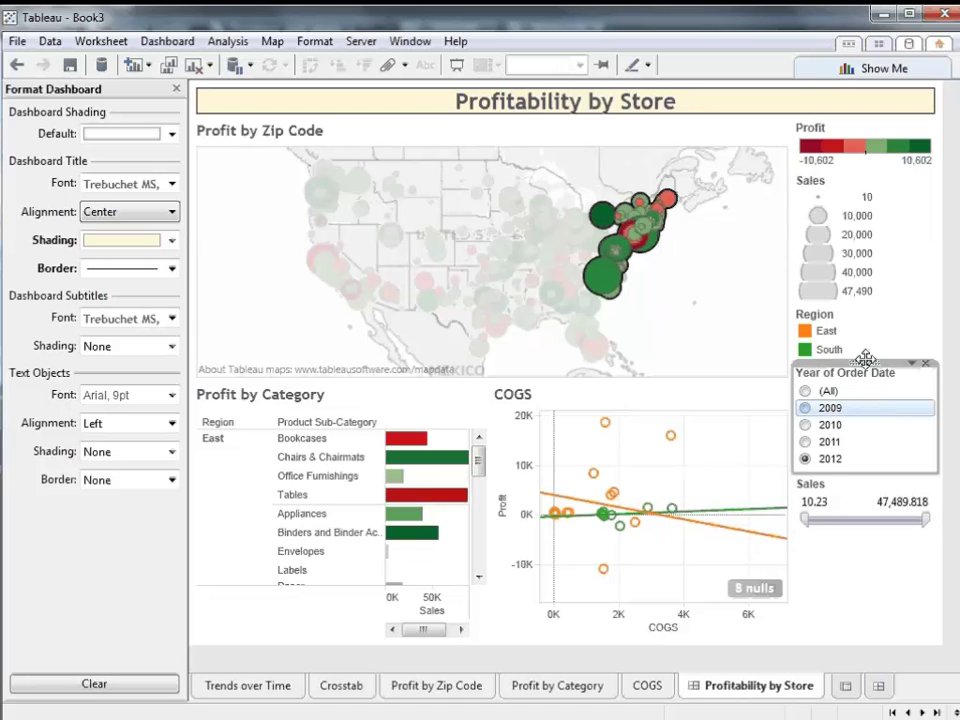
left_click_drag(865, 358, 858, 145)
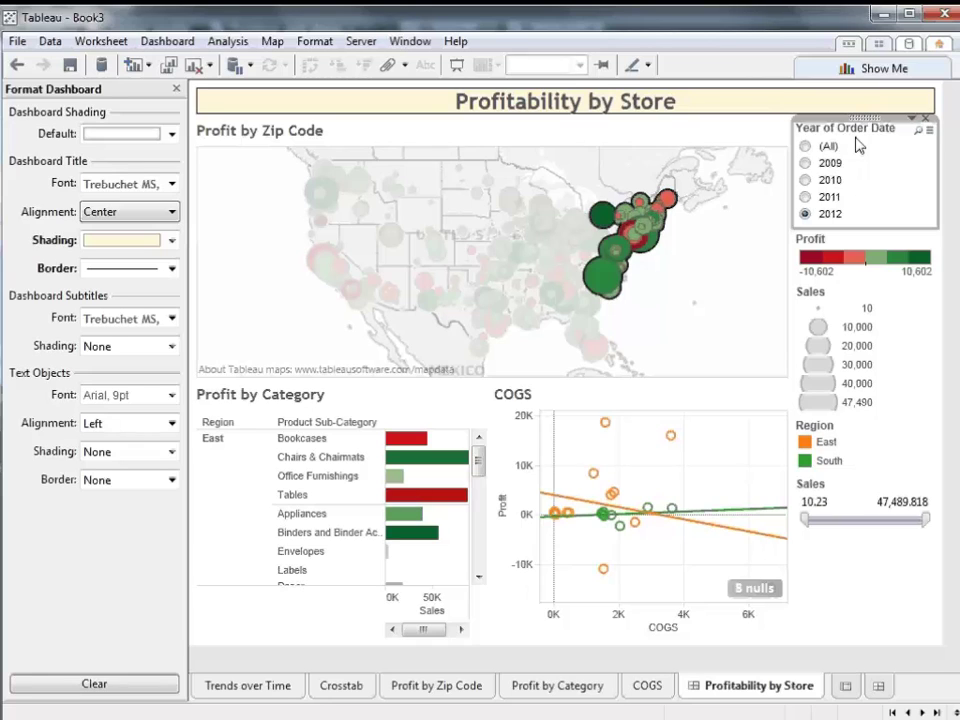
Step: Change the Year of Order Date filter's title to Choose Year, keeping 2012 selected
right_click(866, 136)
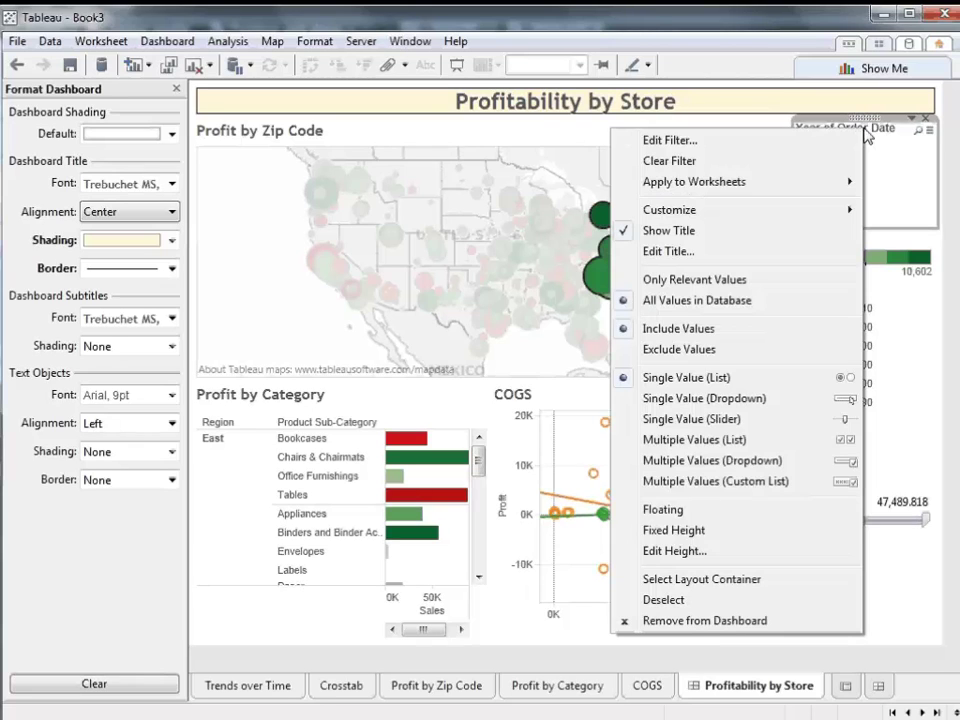
left_click(784, 254)
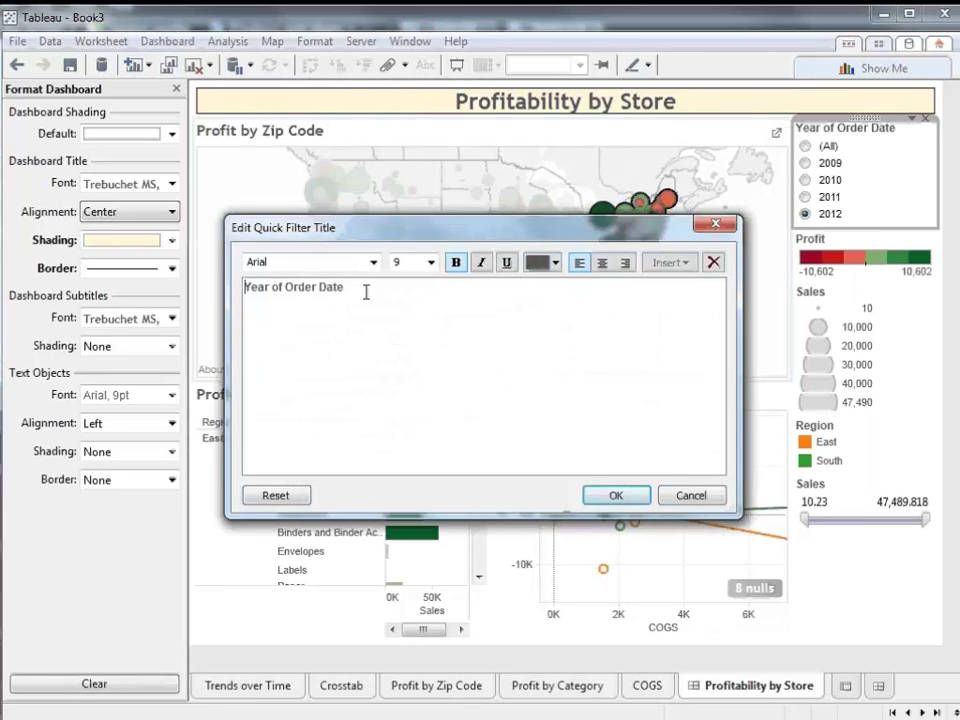
left_click_drag(366, 291, 245, 287)
type("Choos")
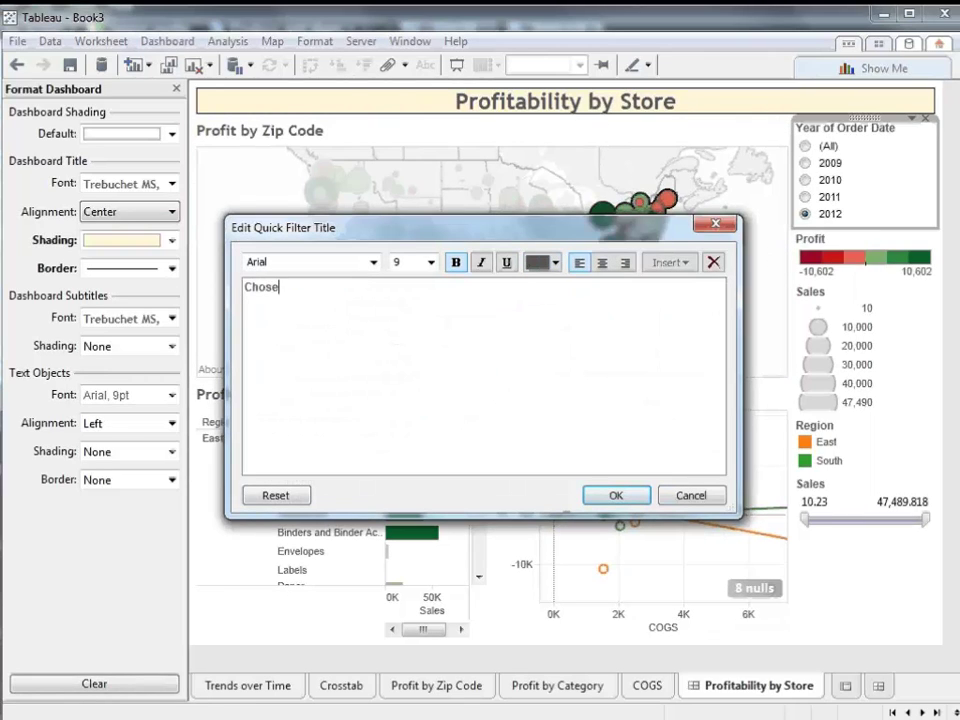
type("e Year")
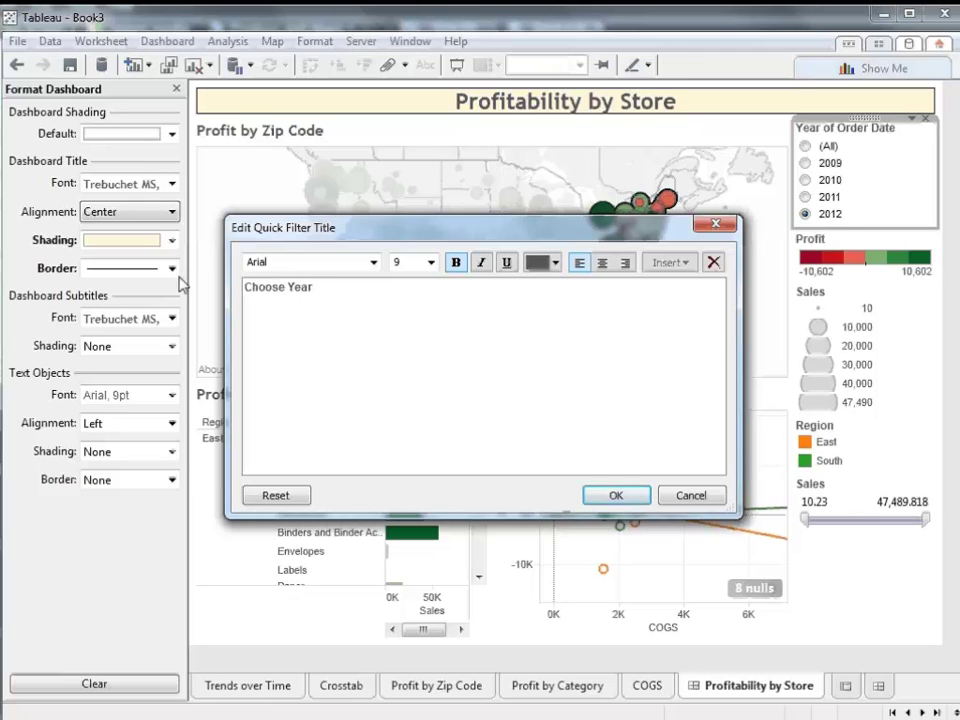
left_click(608, 498)
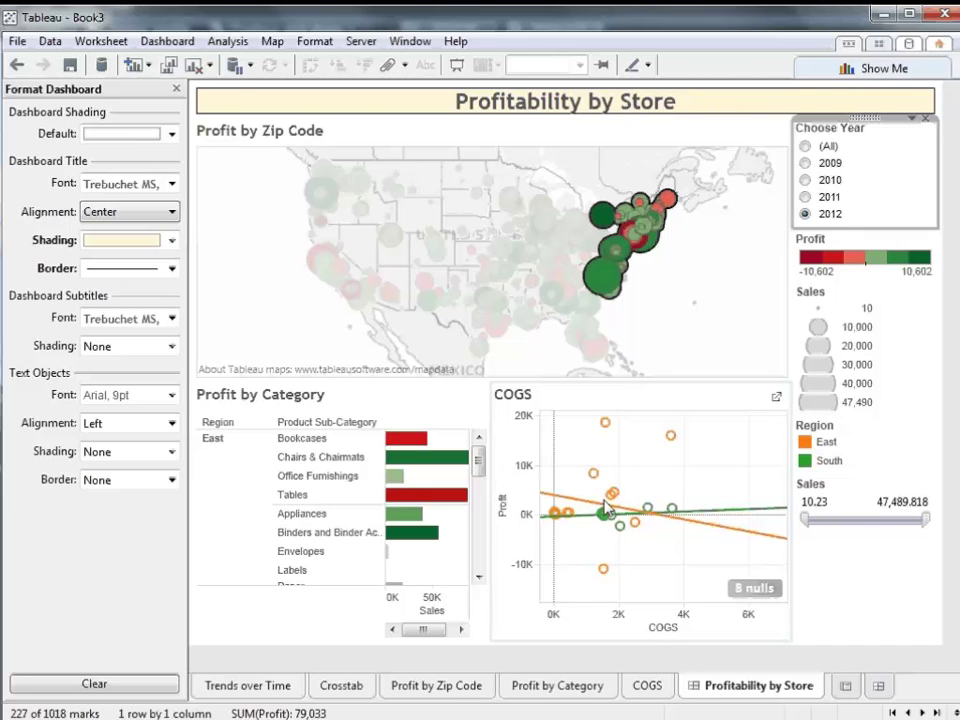
left_click(805, 212)
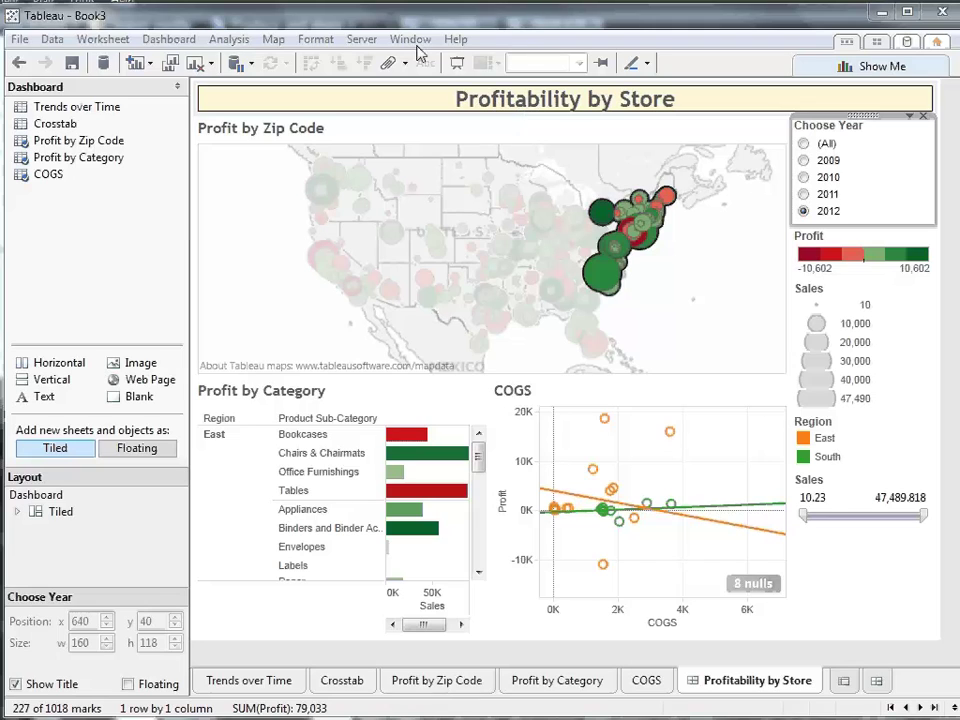
Step: Try to log on to the online.tableausoftware.com server with the account password, using the Tableau Marketing site
left_click(370, 42)
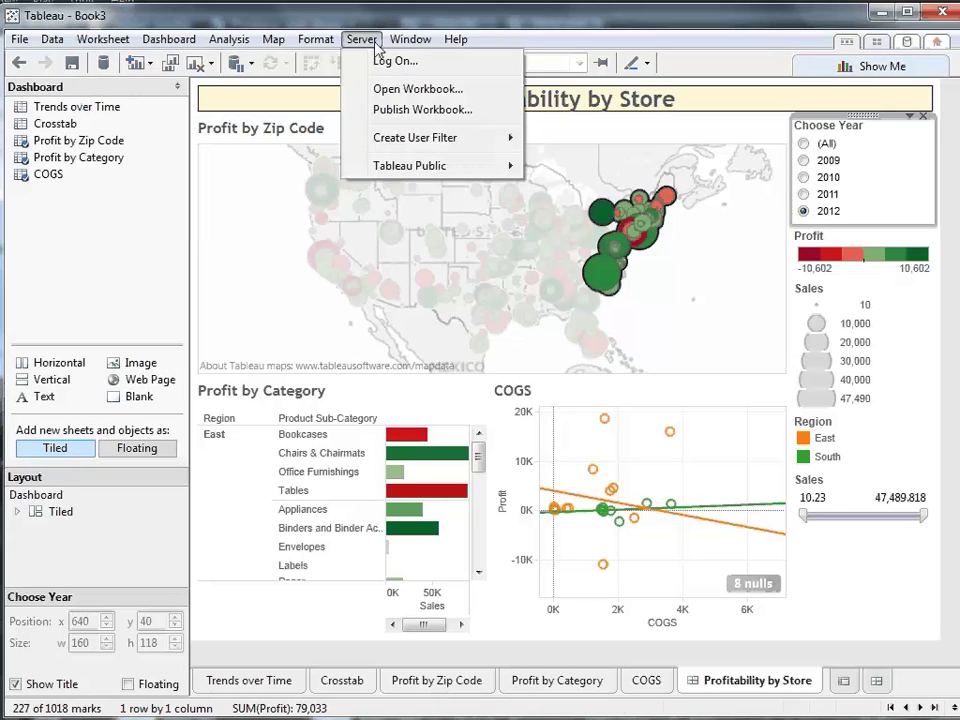
left_click(381, 61)
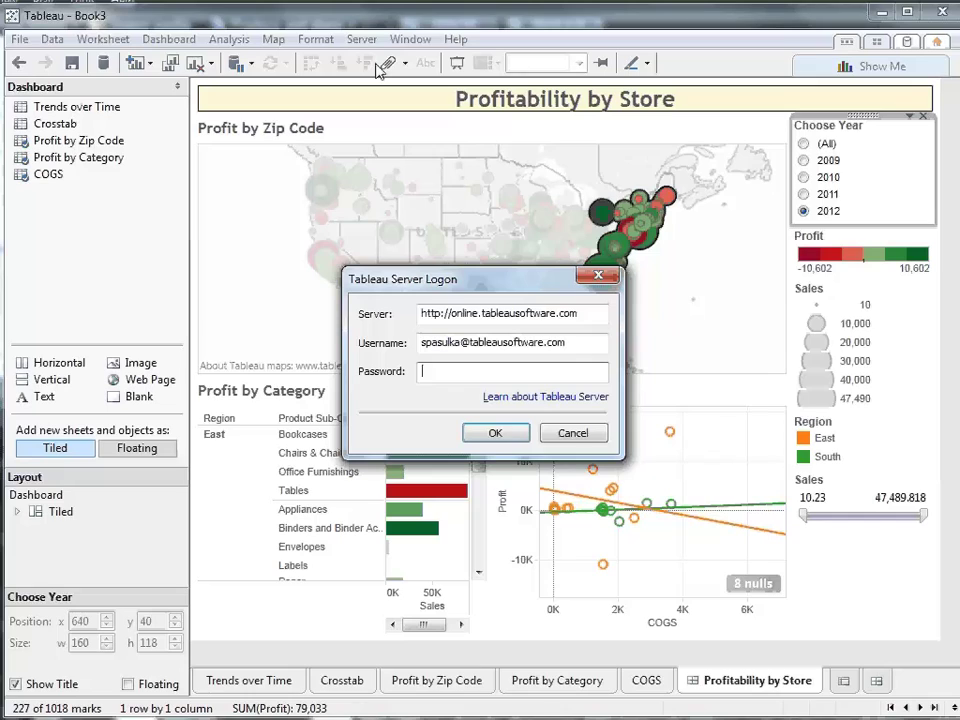
type("********")
left_click(490, 438)
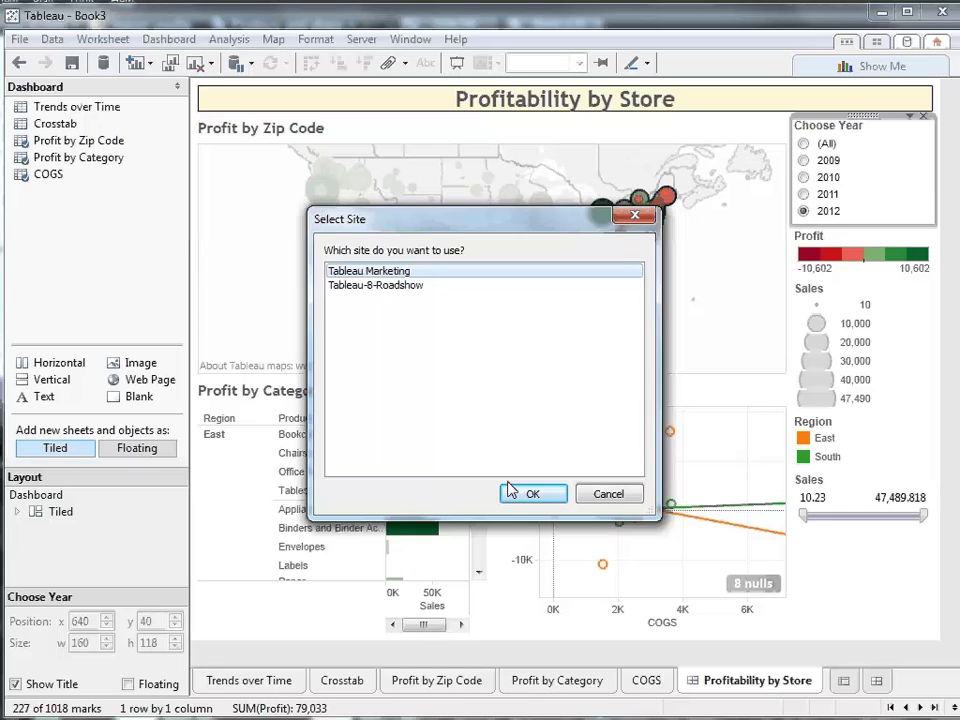
left_click(510, 493)
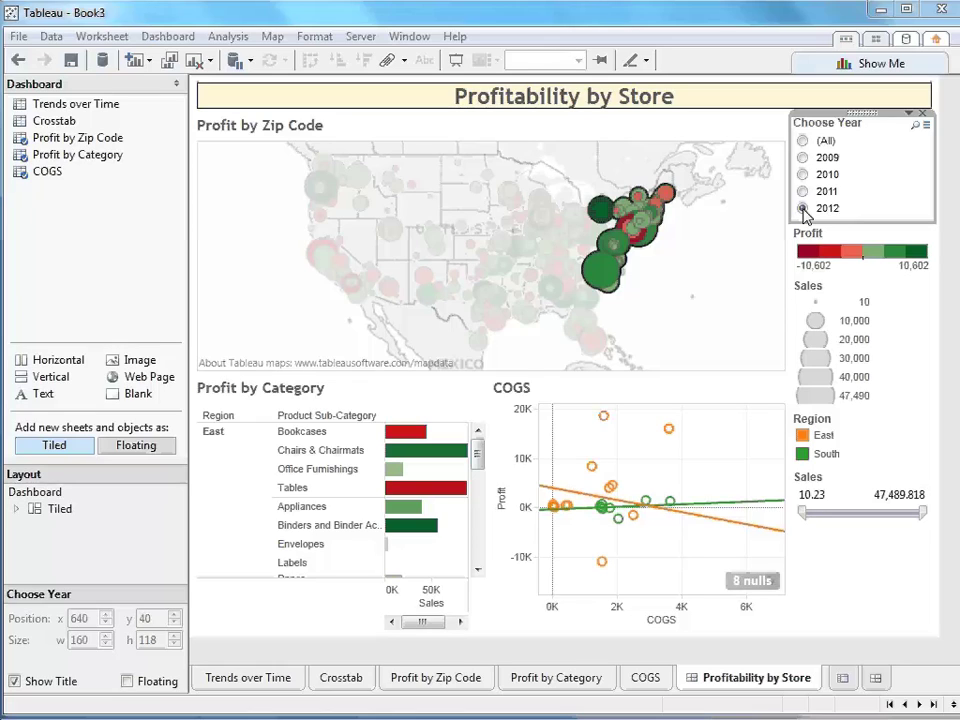
left_click(360, 36)
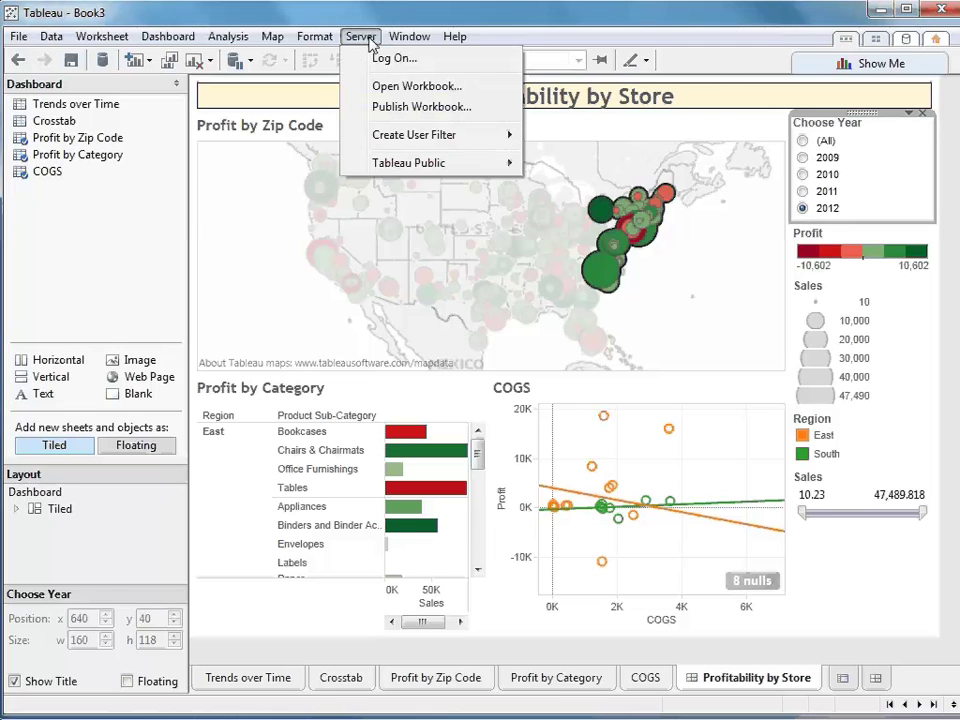
left_click(372, 57)
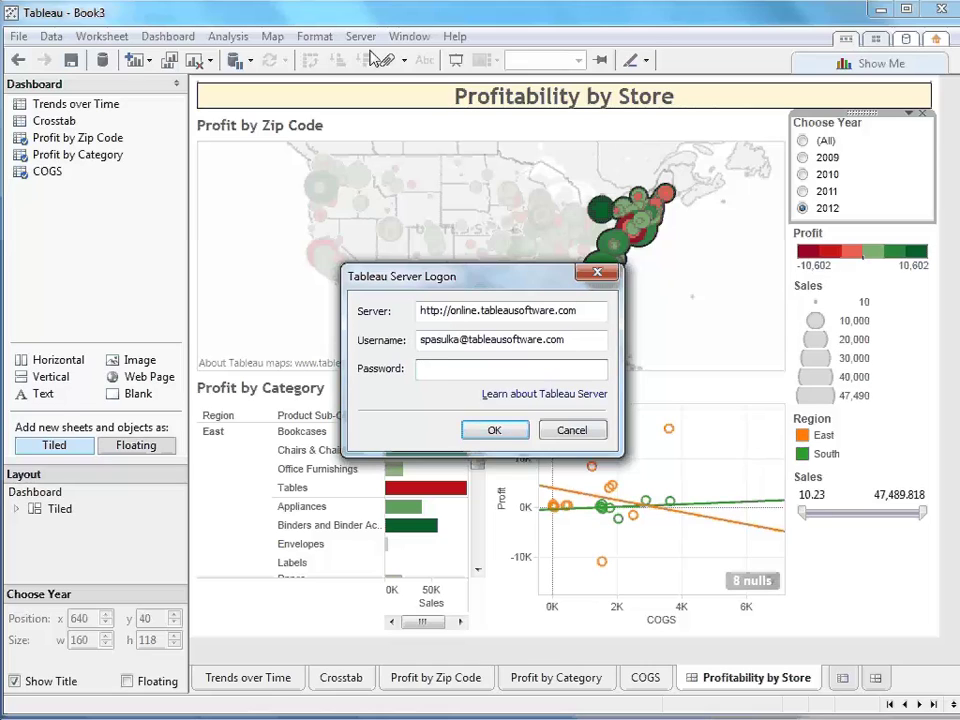
type("********")
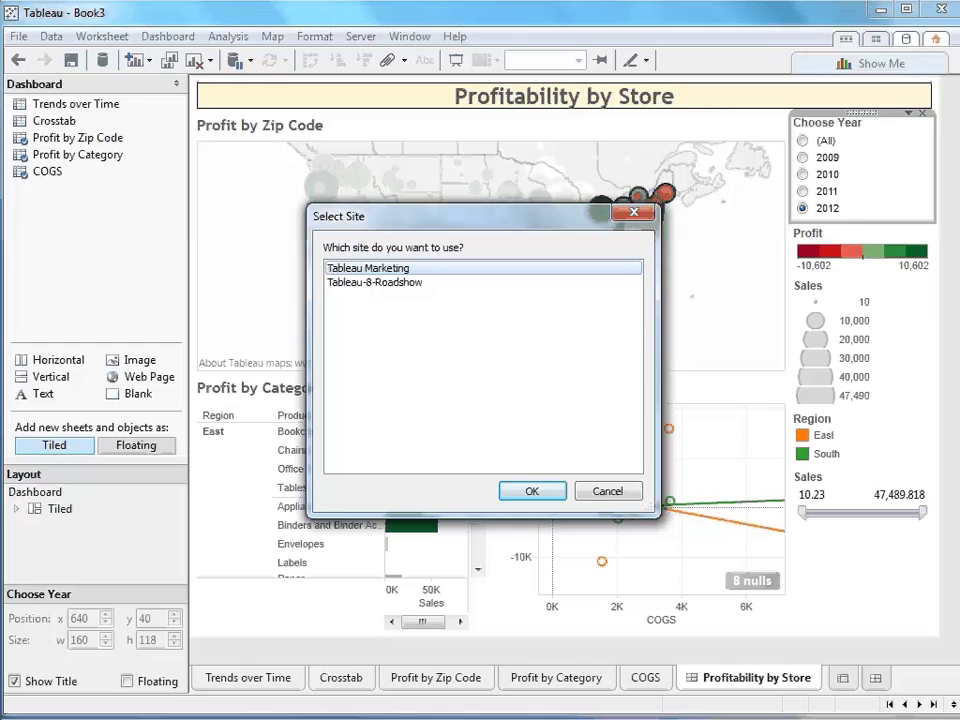
left_click(535, 488)
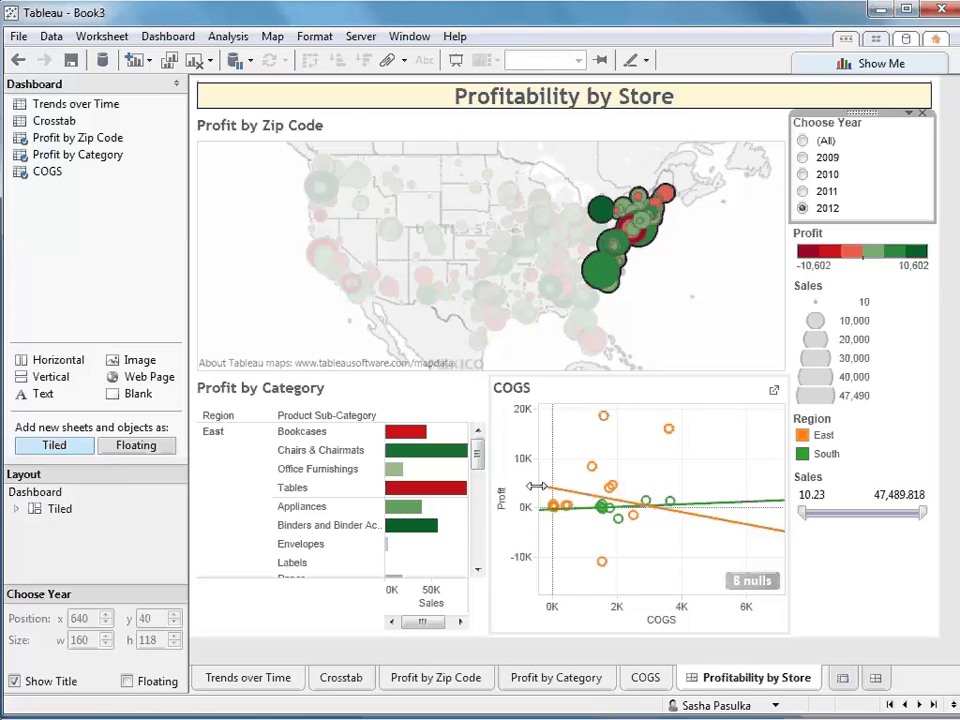
Step: Set up publishing of the workbook and add permissions for the first individual user listed, allowing Web Edit and Download/Web Save As
left_click(360, 36)
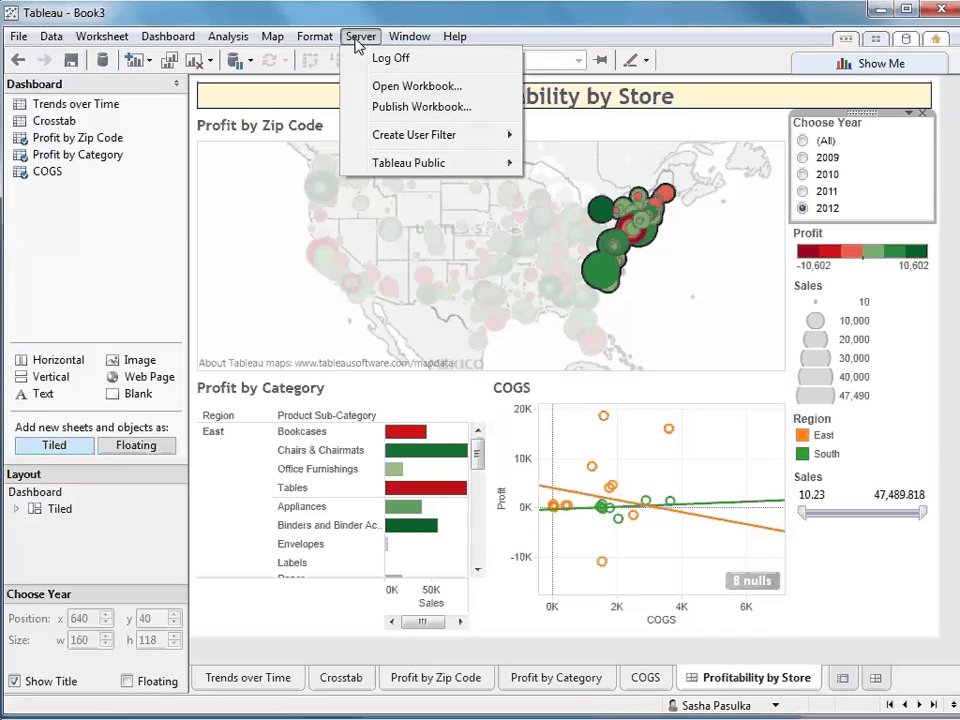
left_click(393, 110)
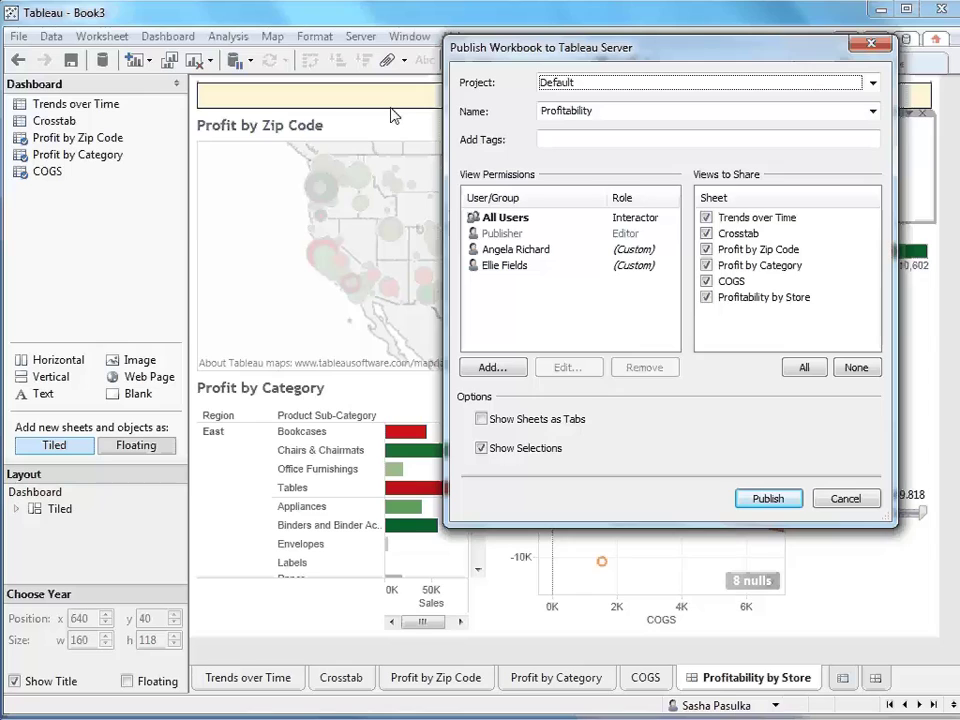
left_click(492, 368)
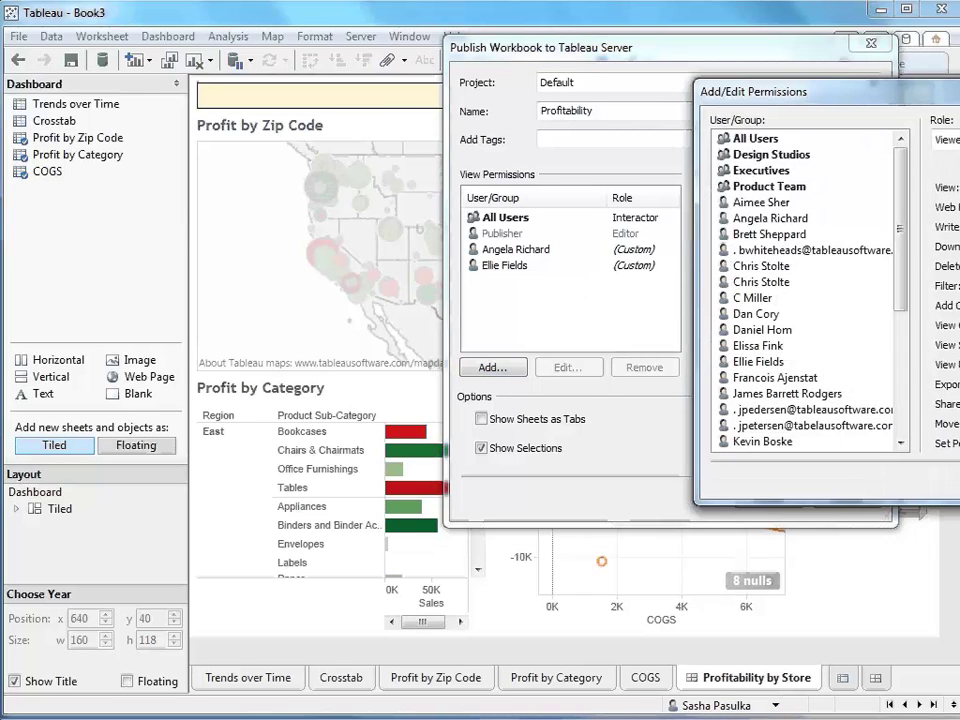
left_click_drag(760, 91, 354, 141)
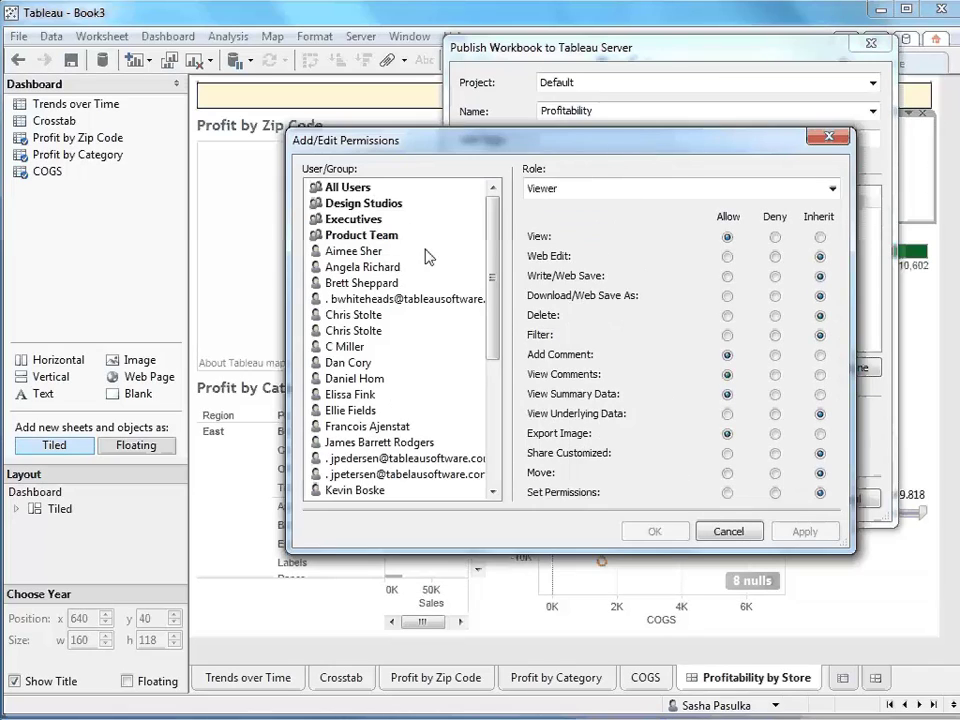
left_click(364, 252)
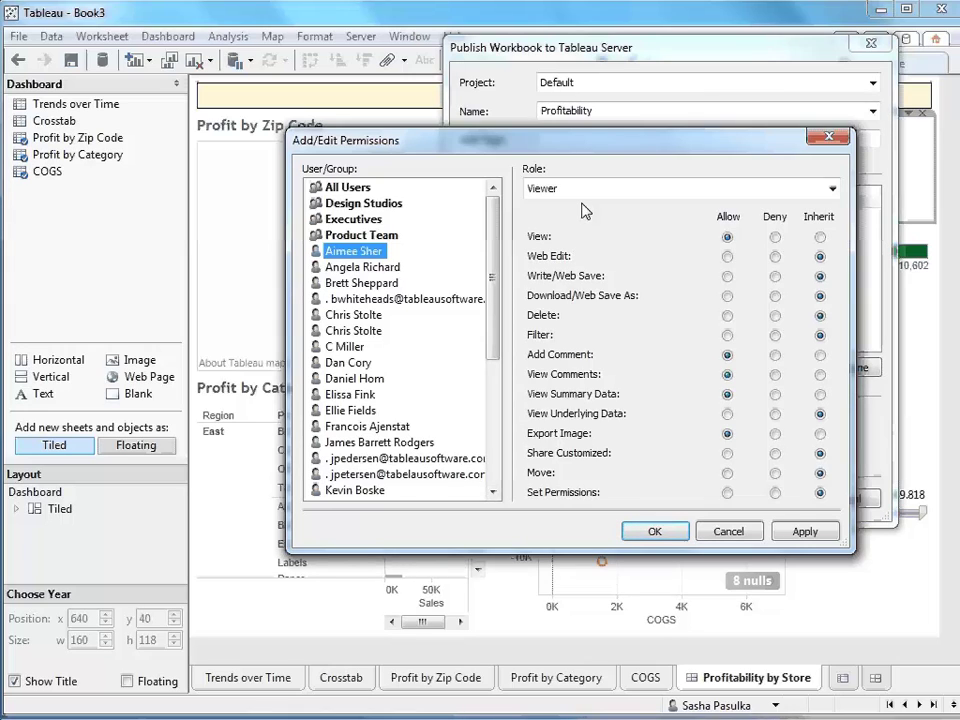
left_click(727, 257)
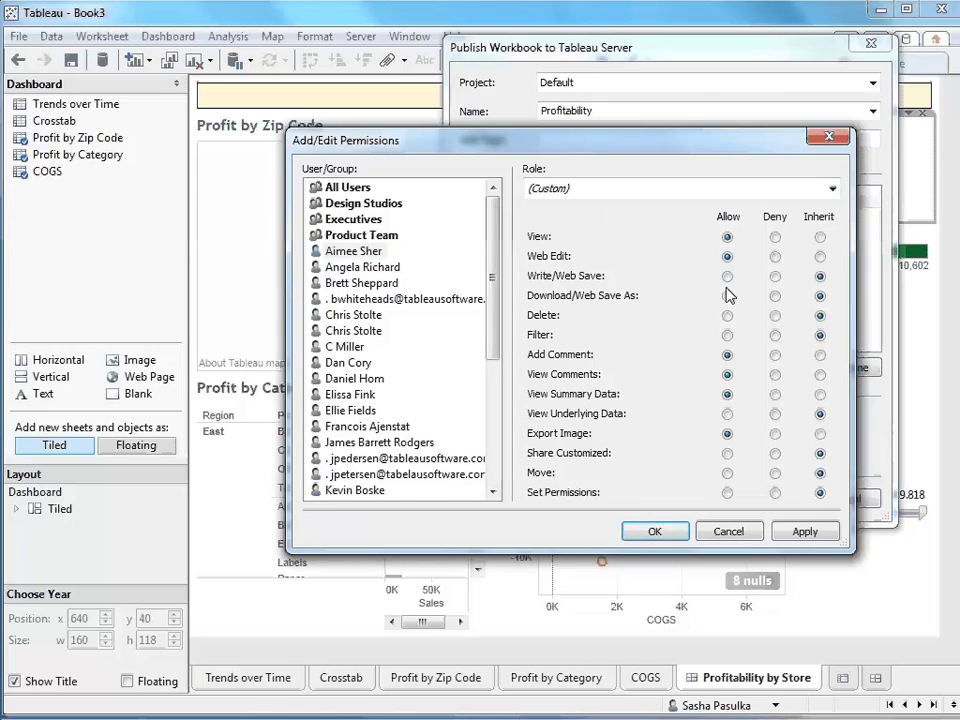
left_click(727, 296)
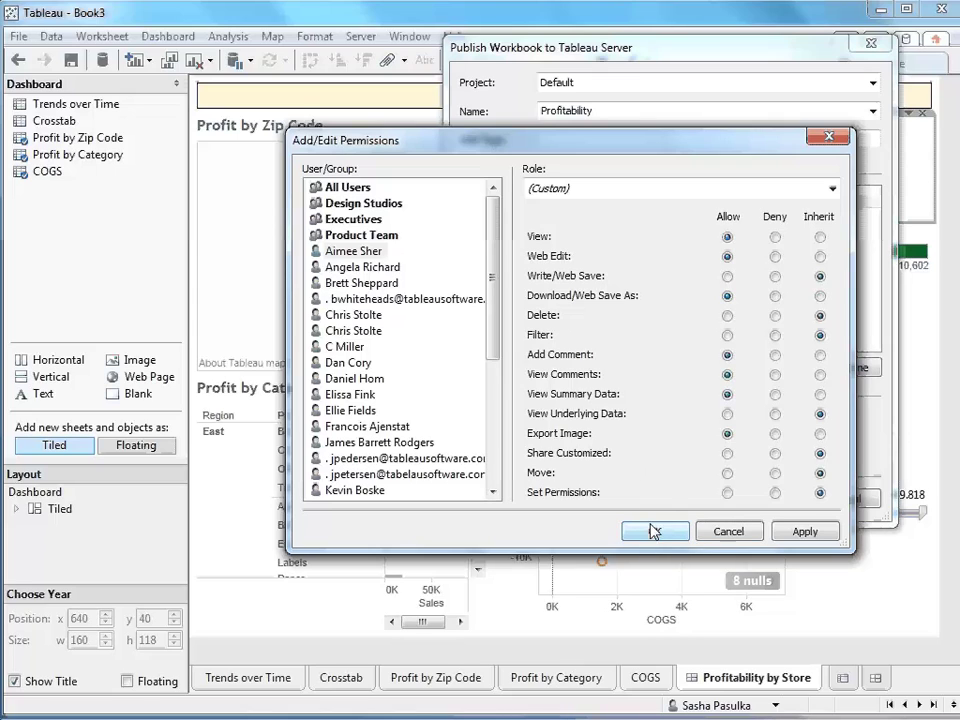
left_click(793, 531)
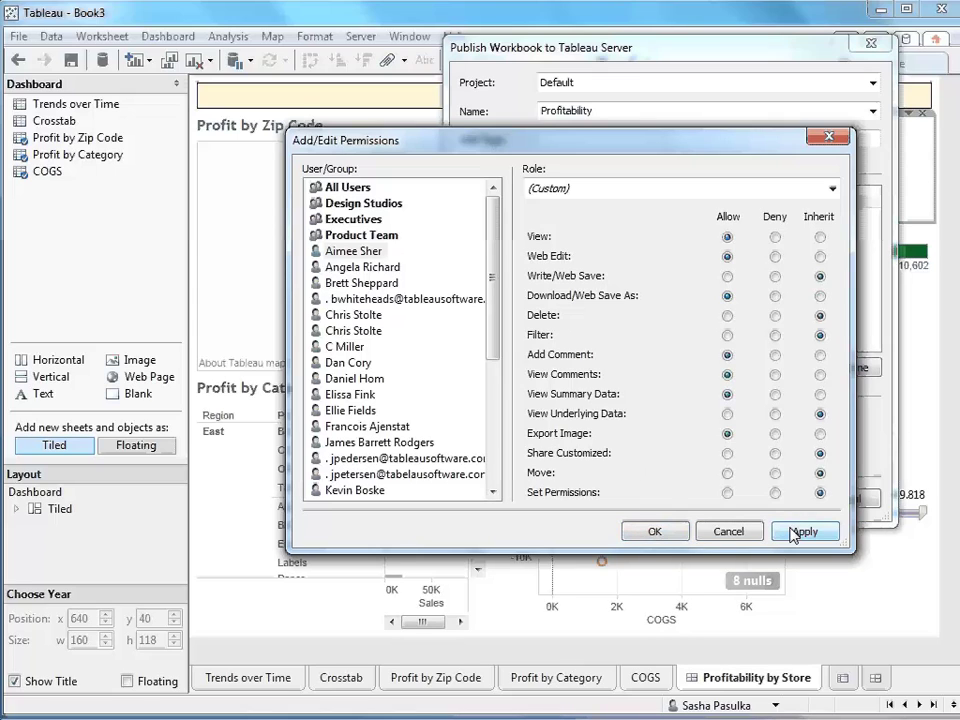
left_click(654, 530)
Step: Publish the workbook as Profitability, overwriting the existing one, and open its Profitability by Store view in the browser
left_click(770, 499)
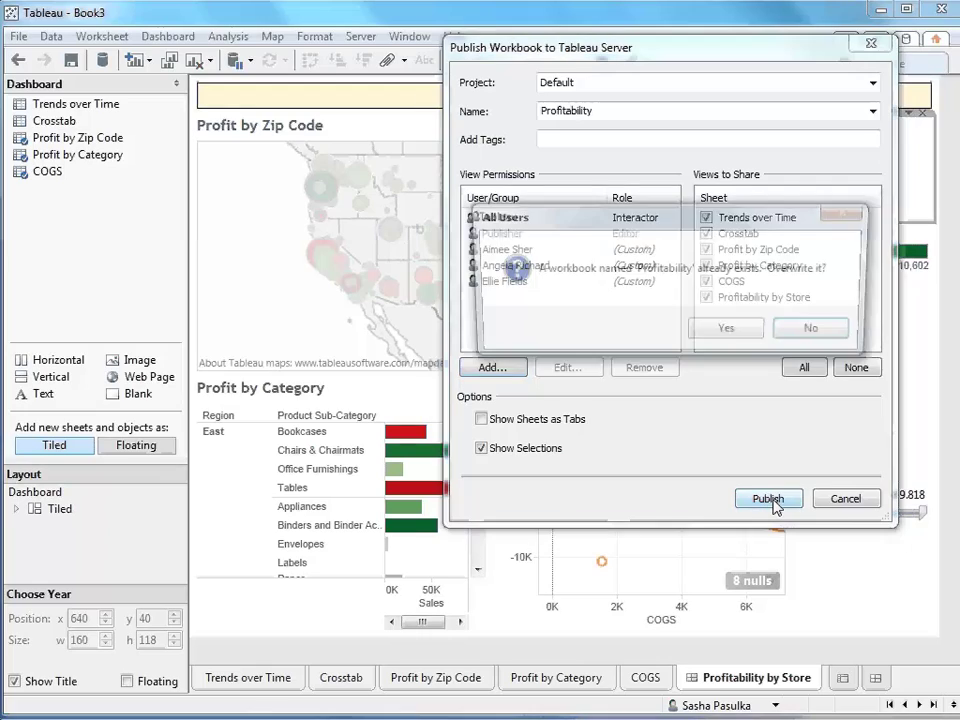
left_click(727, 330)
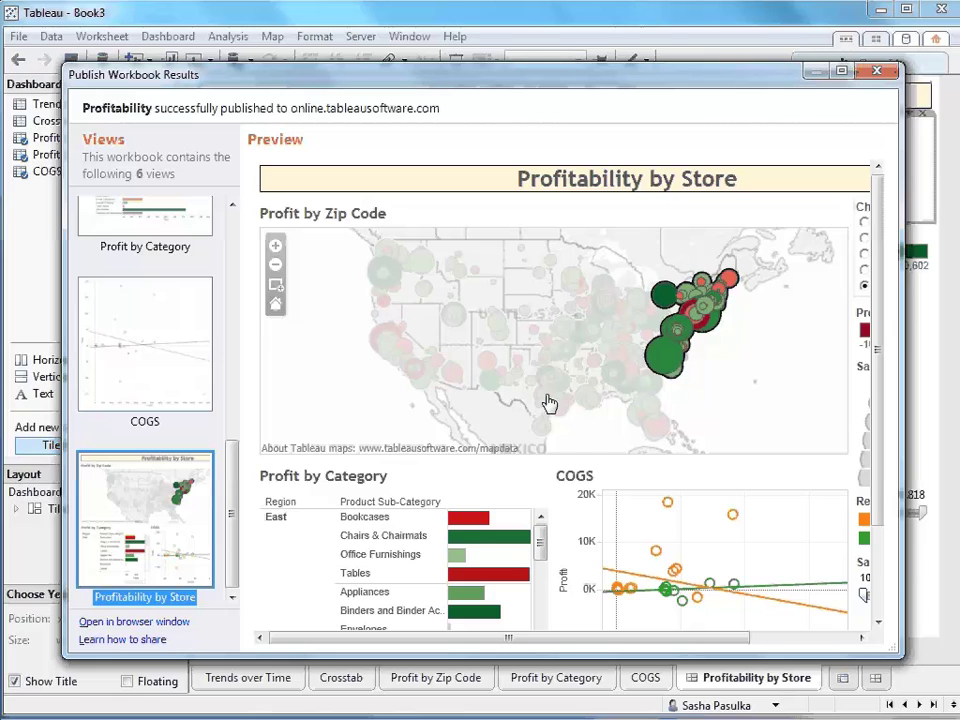
left_click(177, 623)
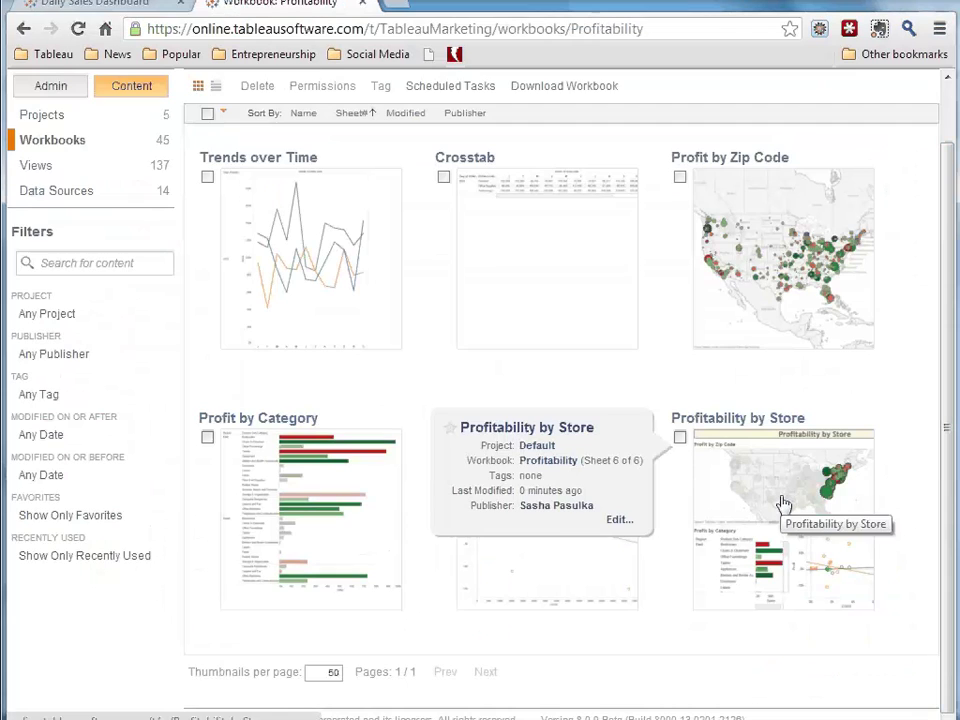
left_click(785, 502)
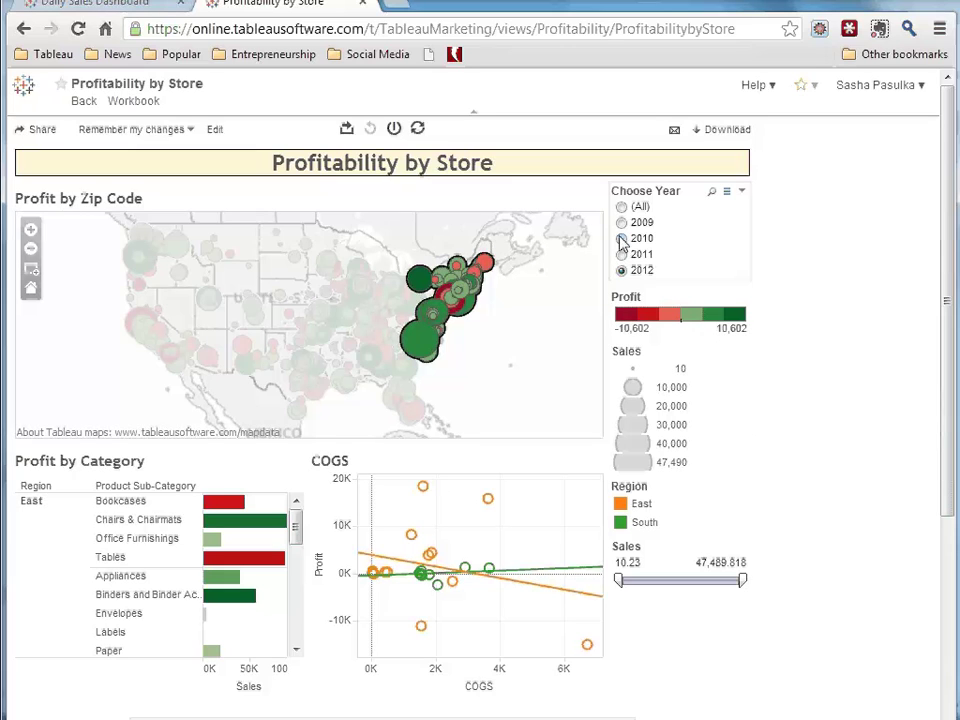
Step: Filter the published dashboard to all years with minimum sales of 45,724, and browse the Profit by Category chart to the South region
left_click(621, 206)
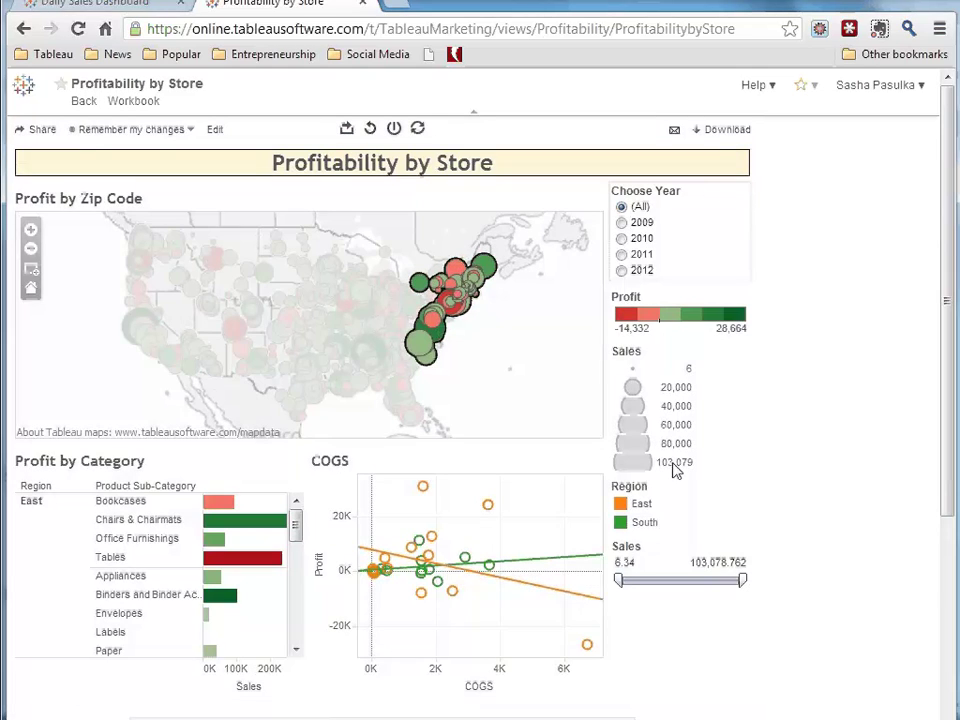
left_click_drag(621, 580, 669, 580)
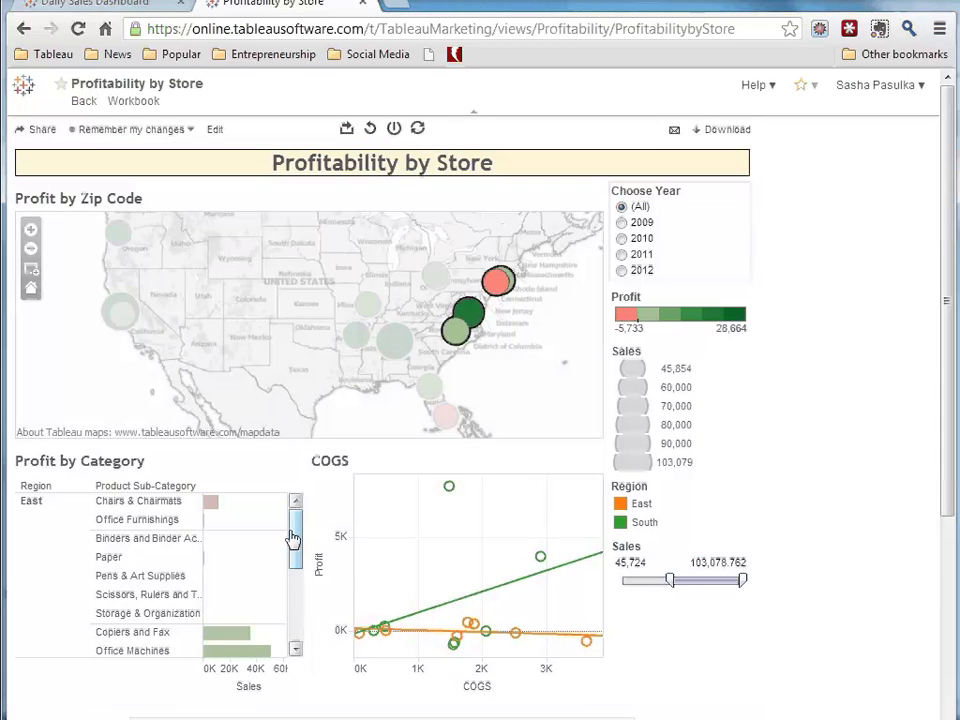
left_click_drag(292, 538, 298, 586)
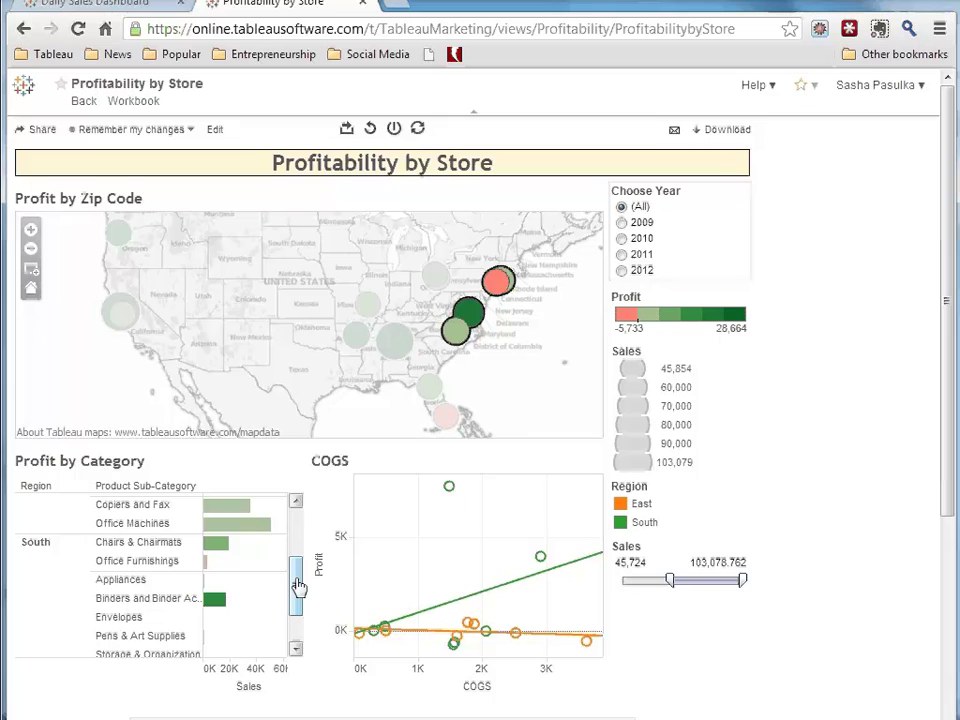
Step: Look at the published view's e-mail link and embed code for sharing, and close the sharing options
left_click(34, 134)
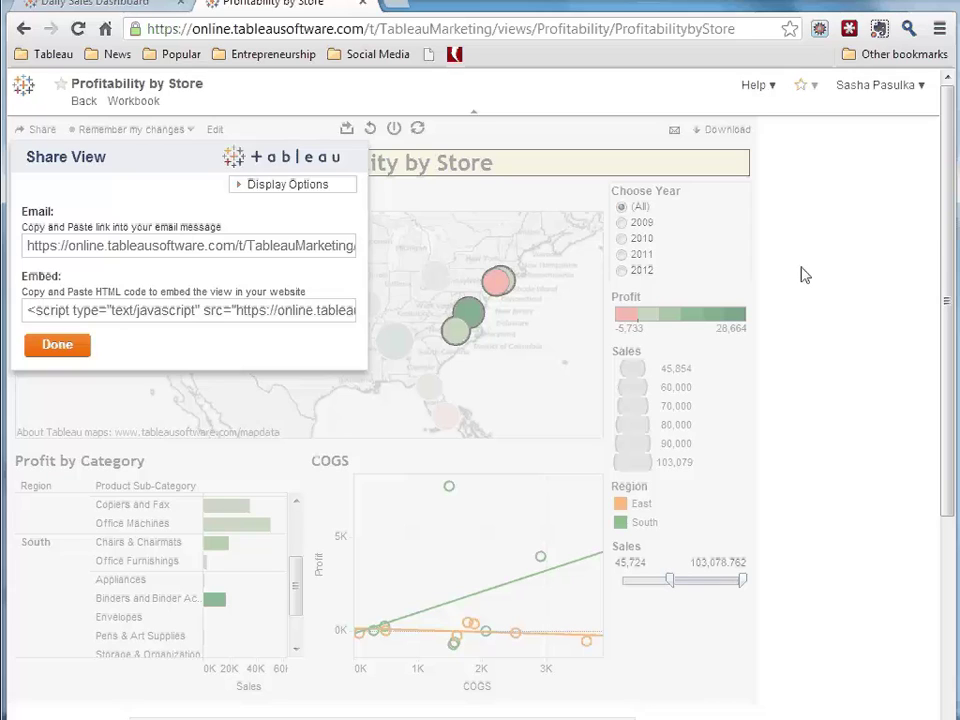
left_click(57, 345)
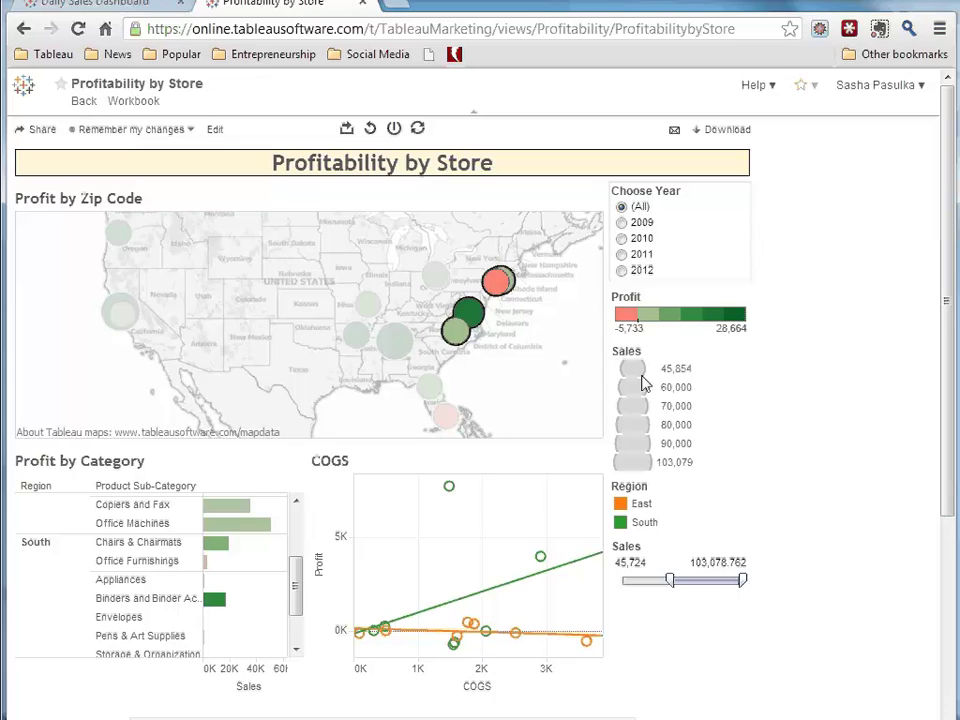
Step: Filter the published dashboard to the year 2009
left_click(623, 223)
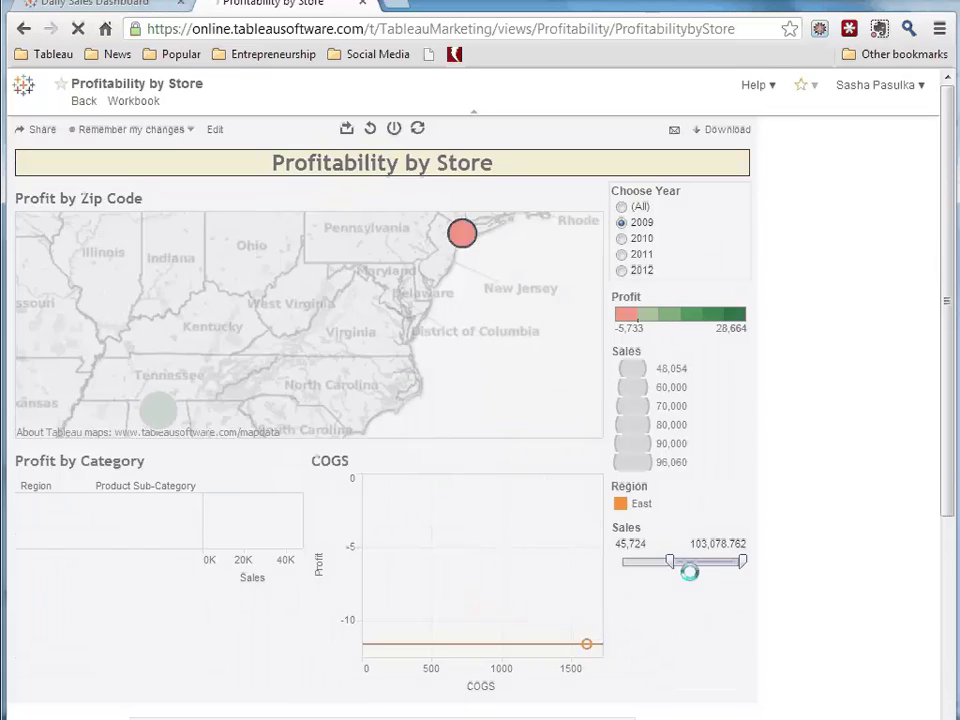
Step: Filter the published dashboard to minimum sales of 22,451, and save the current state as a custom view named 2009 East
left_click_drag(688, 574, 644, 570)
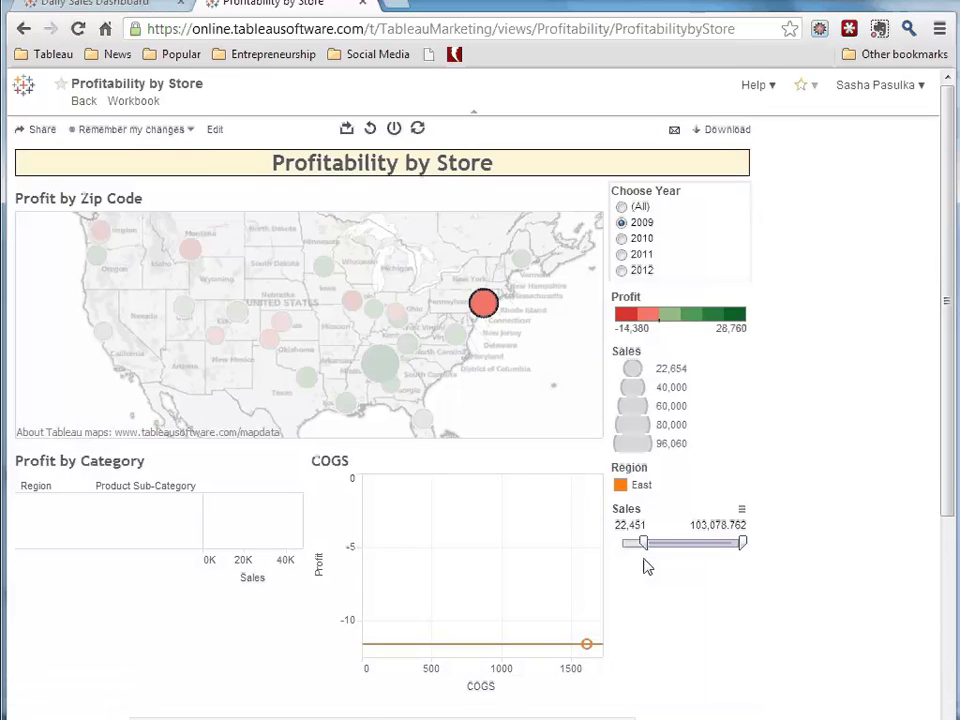
left_click(190, 130)
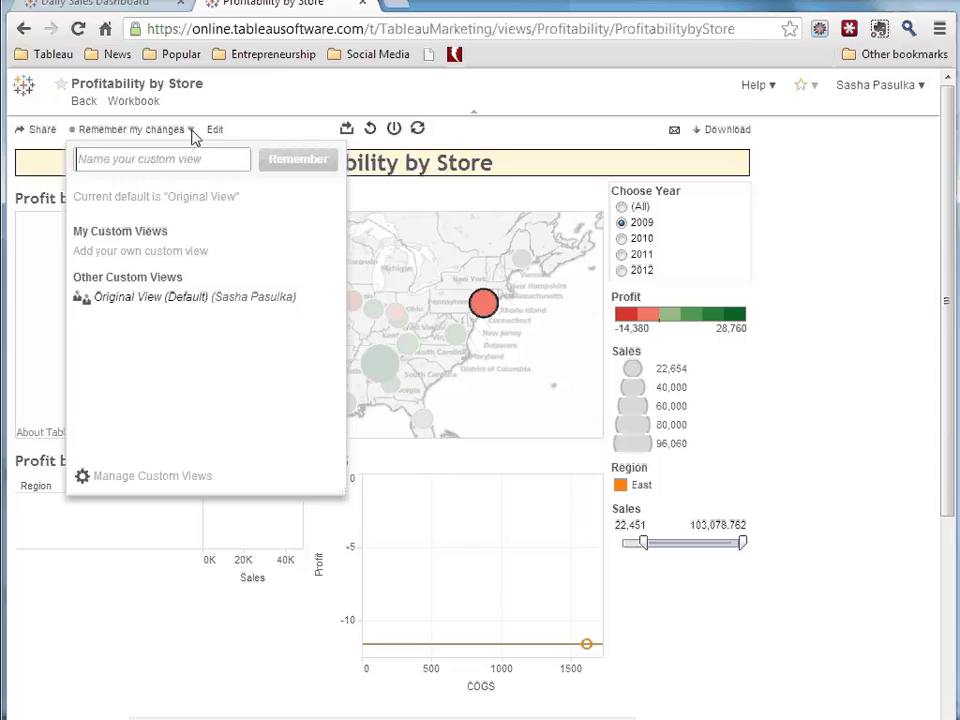
type("2009 East")
left_click(298, 159)
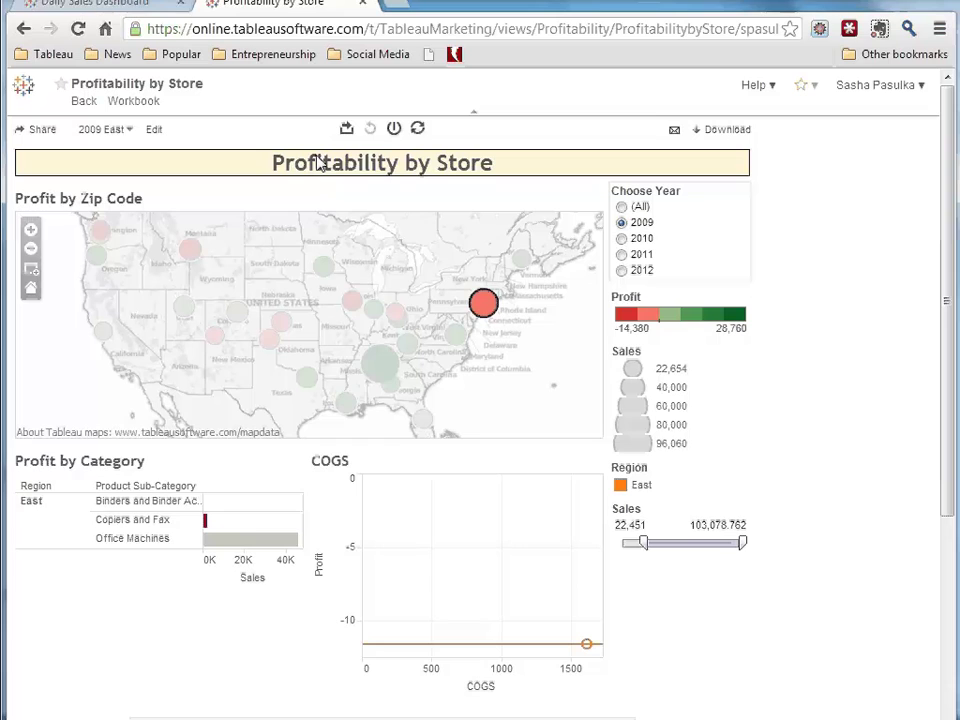
Step: Refresh the view's data, look at the e-mail subscription options with the daily schedule, and close them without subscribing
left_click(420, 130)
left_click(675, 131)
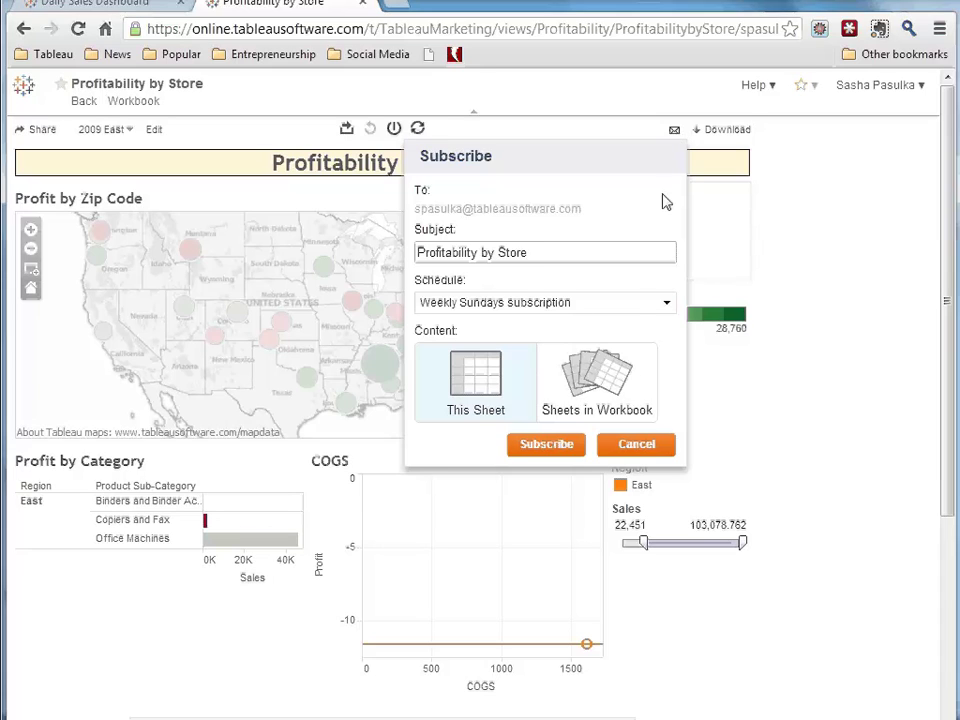
left_click(641, 305)
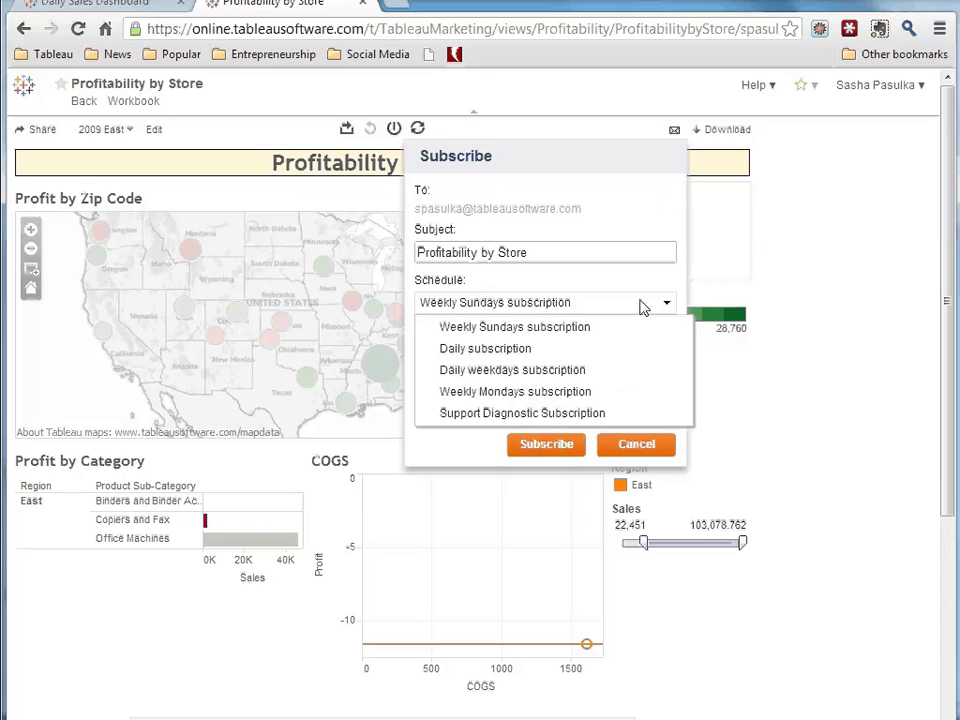
left_click(617, 348)
left_click(638, 447)
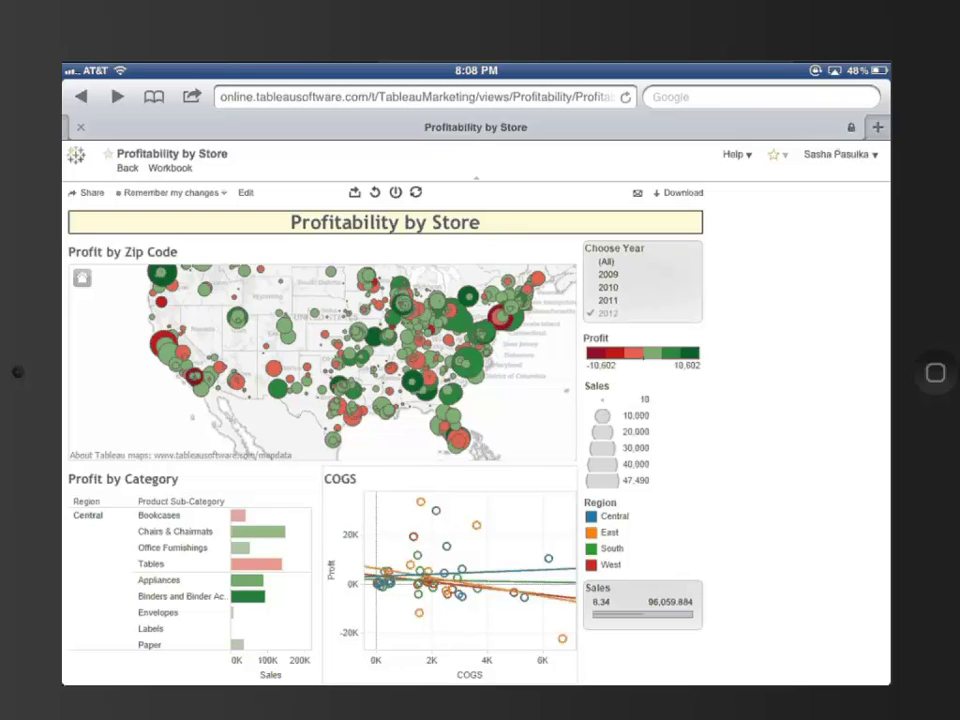
Step: In the tablet browser, filter the dashboard to all years, highlight the East region in the COGS chart, and clear the highlight
left_click(614, 248)
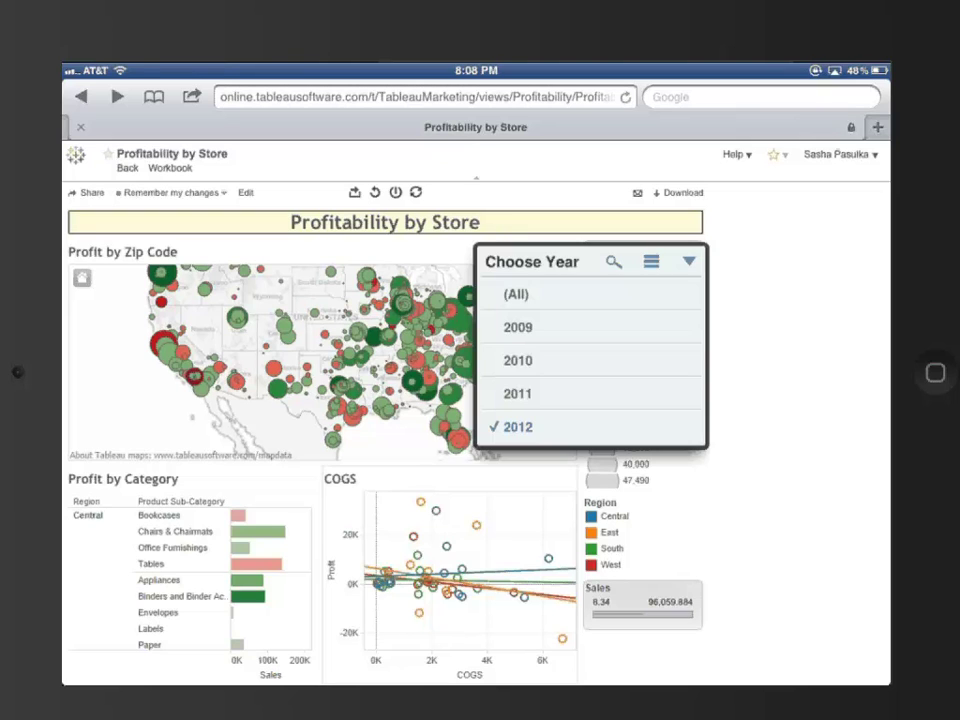
left_click(516, 294)
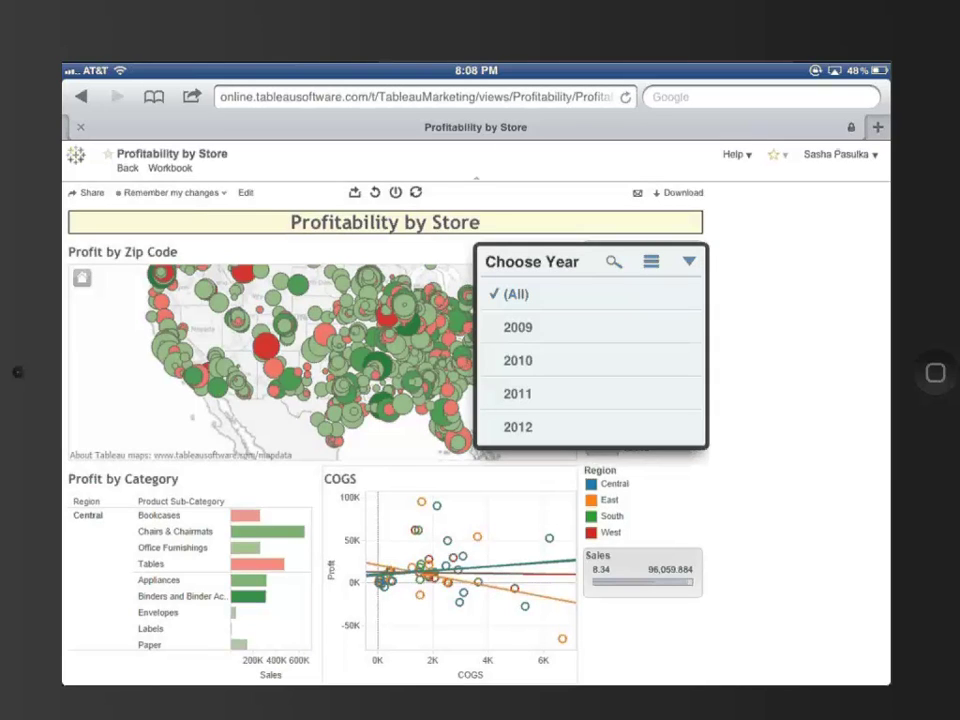
left_click(798, 350)
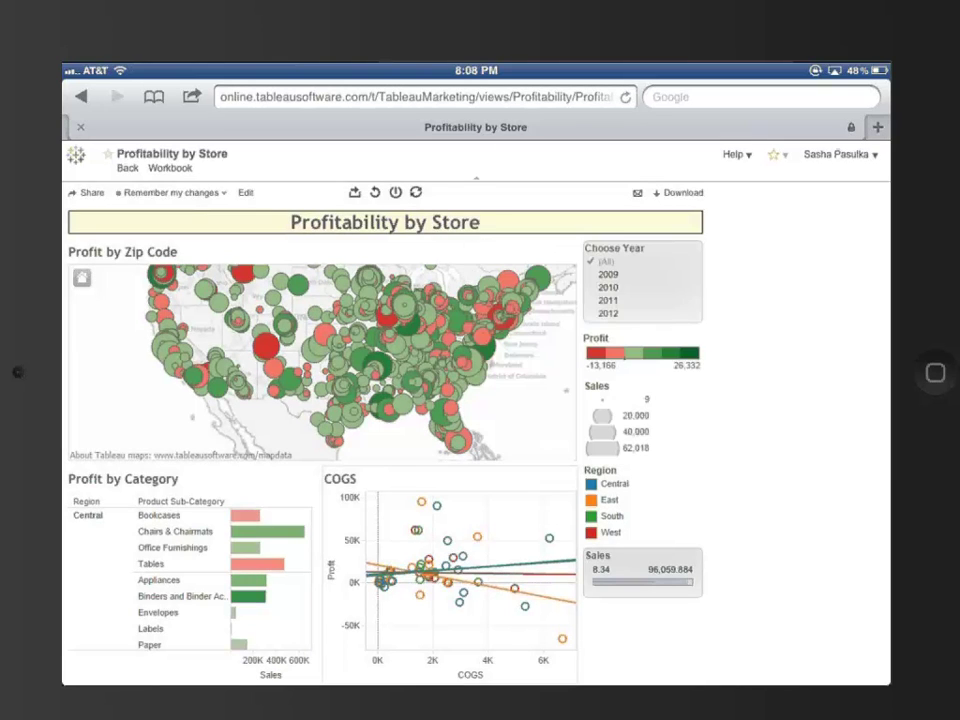
left_click(609, 499)
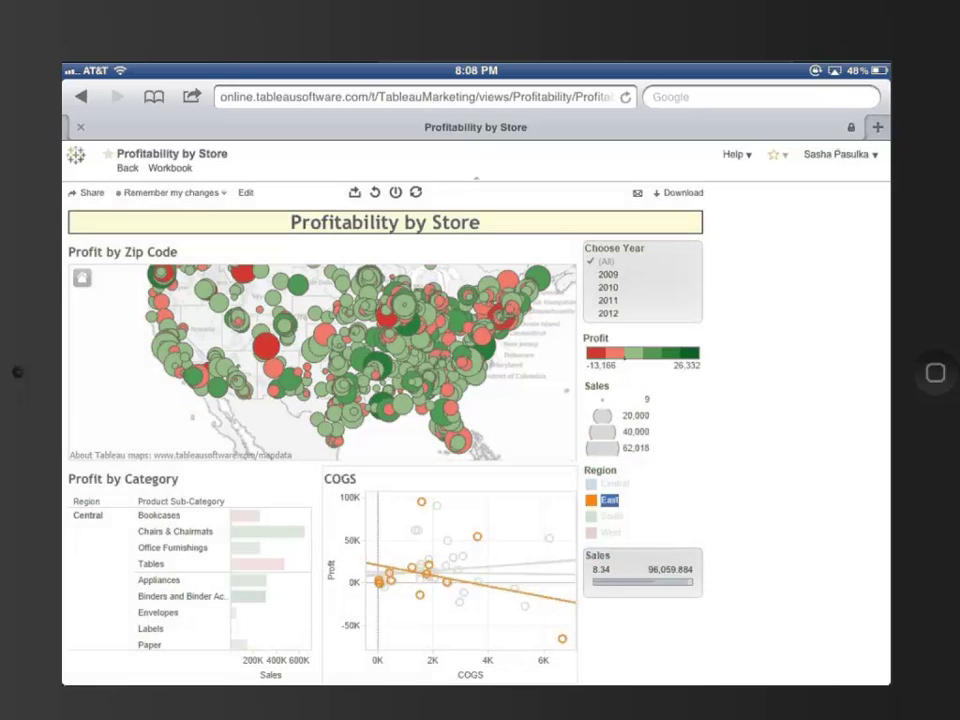
left_click(607, 495)
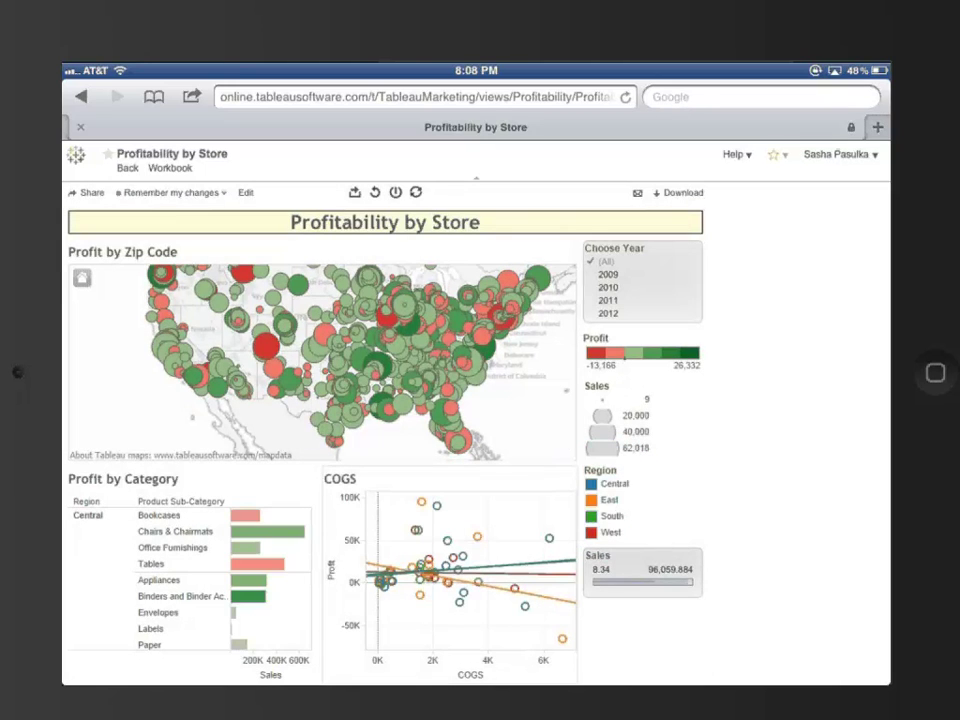
Step: Filter the tablet dashboard to minimum sales of 30,928.34, and browse the Profit by Category chart to the East region
left_click(640, 565)
left_click_drag(443, 641, 510, 641)
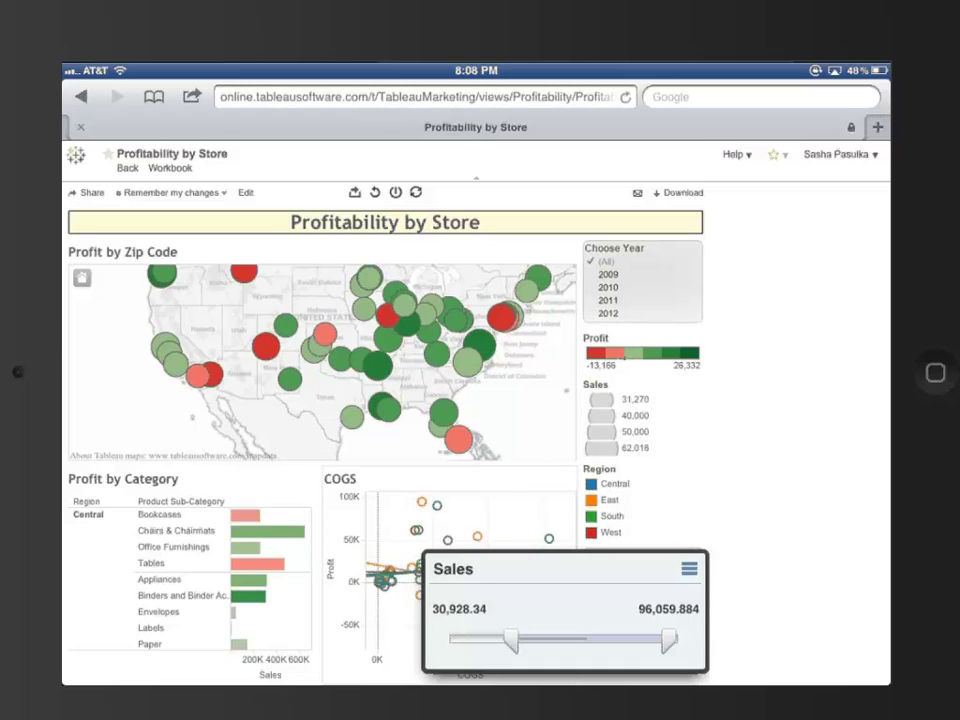
scroll(190, 580, "down", 5)
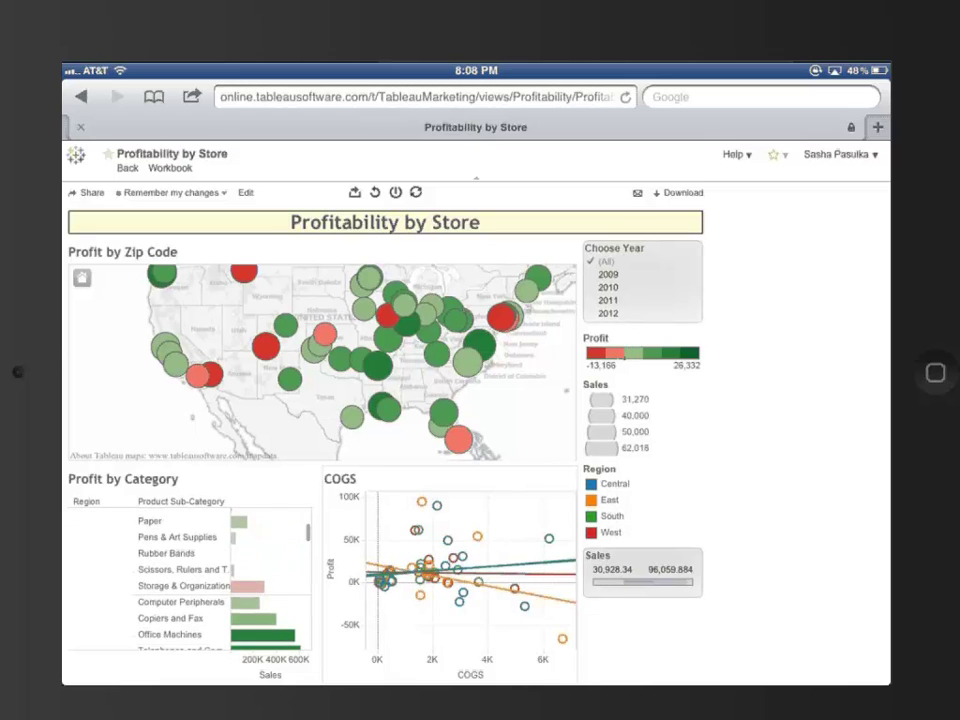
scroll(190, 580, "down", 3)
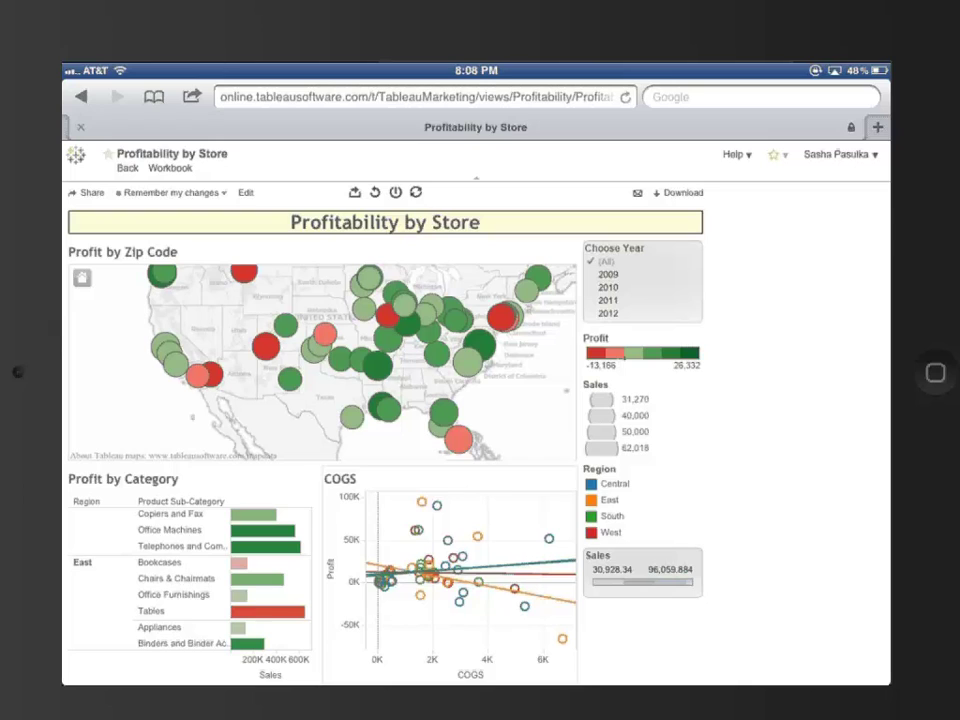